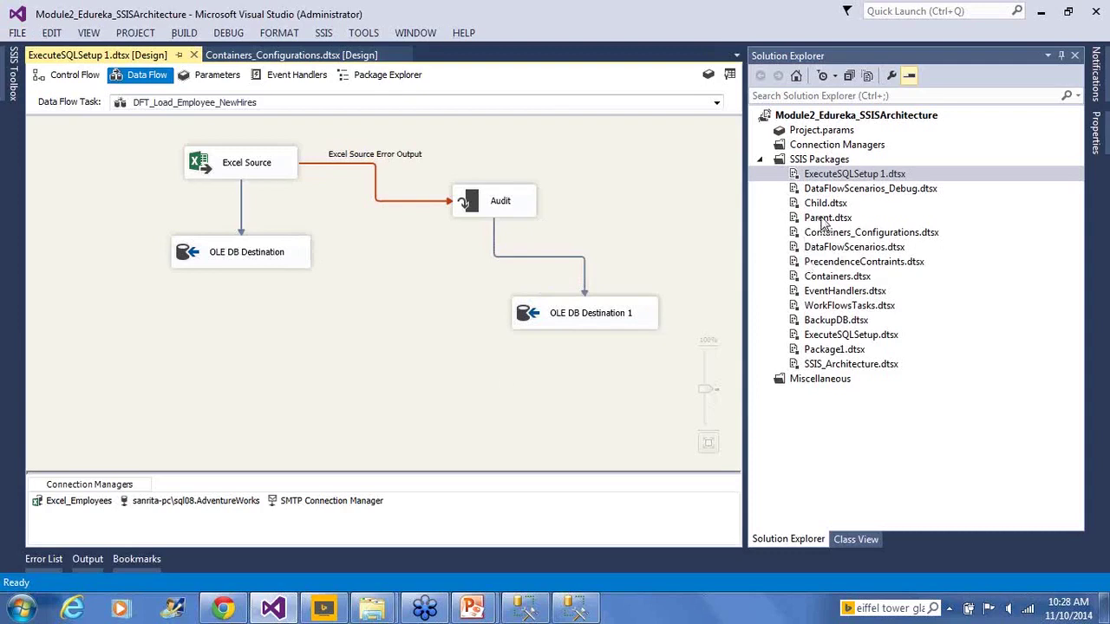
Open the OLE DB Source editor in the DFT_All_Scenarios data flow of the DataFlowScenarios_Debug.dtsx package.
left_click(839, 190)
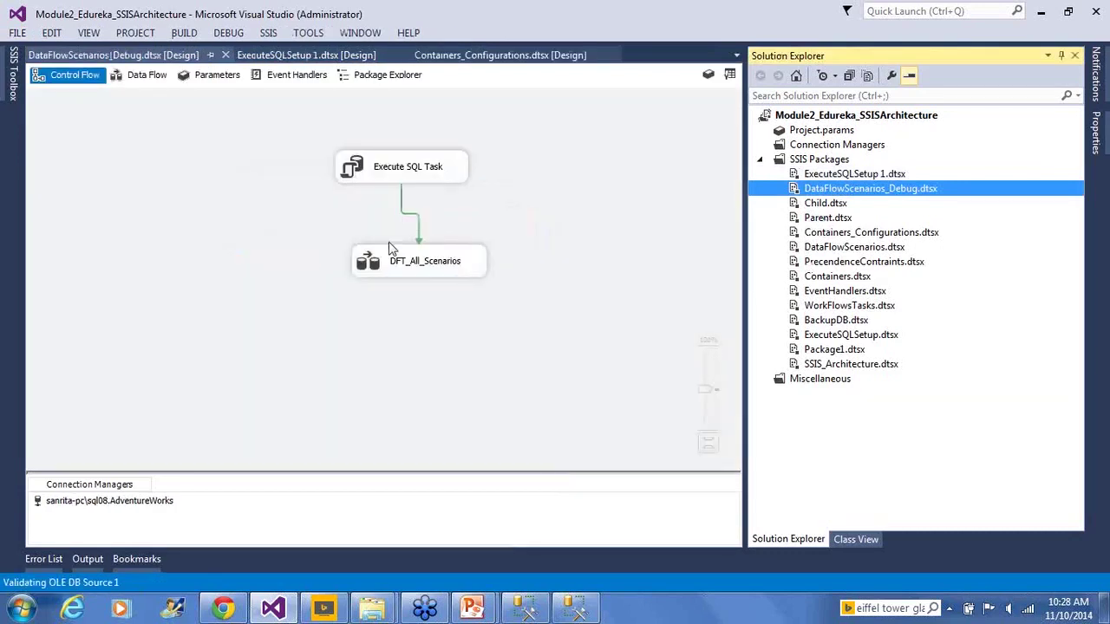
double_click(389, 253)
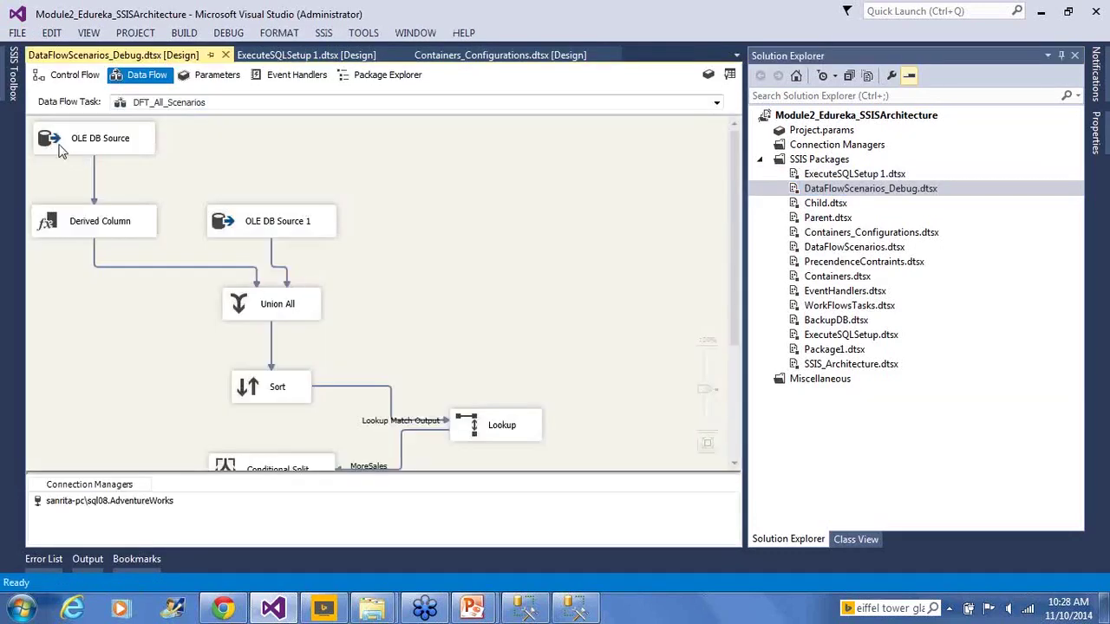
left_click(61, 145)
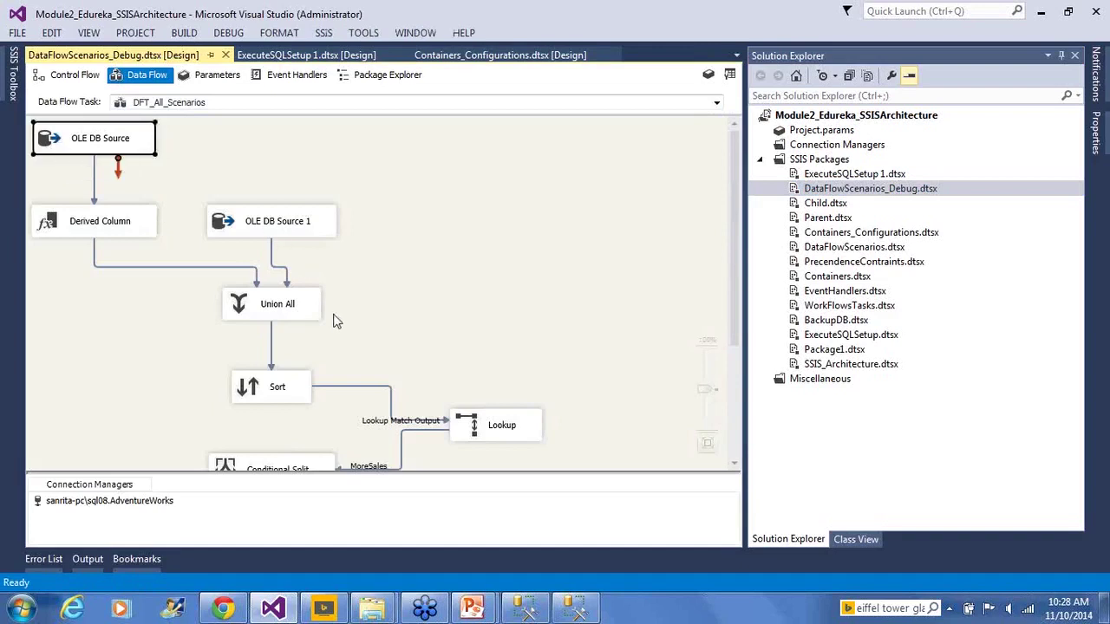
key("Return")
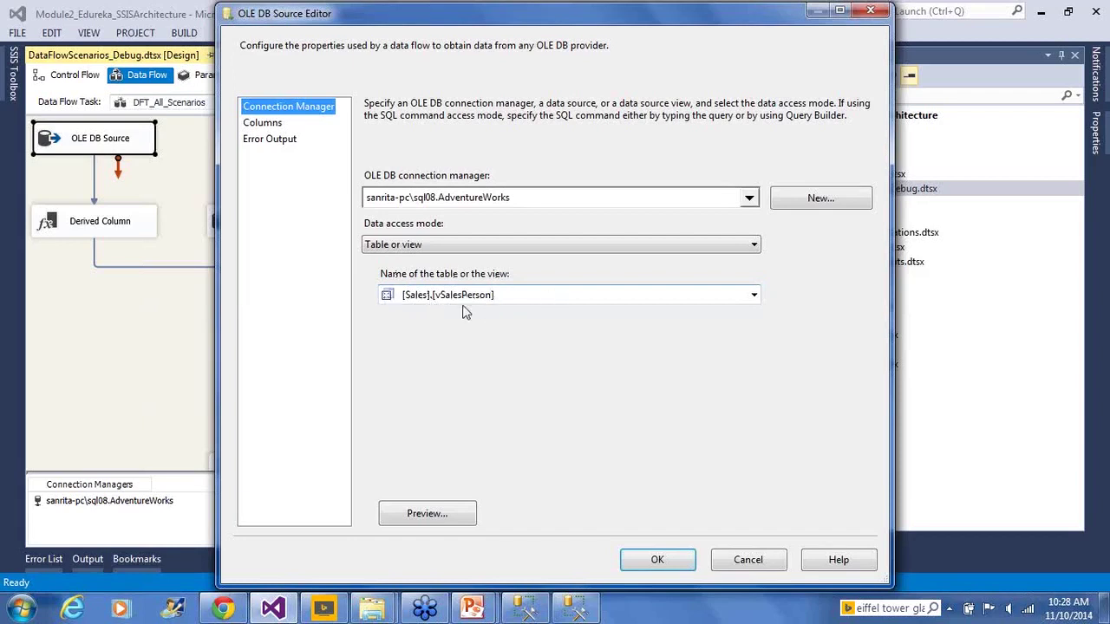
Try the SQL command data access mode on the source with the text "Select * from", and discard the edit.
left_click(475, 246)
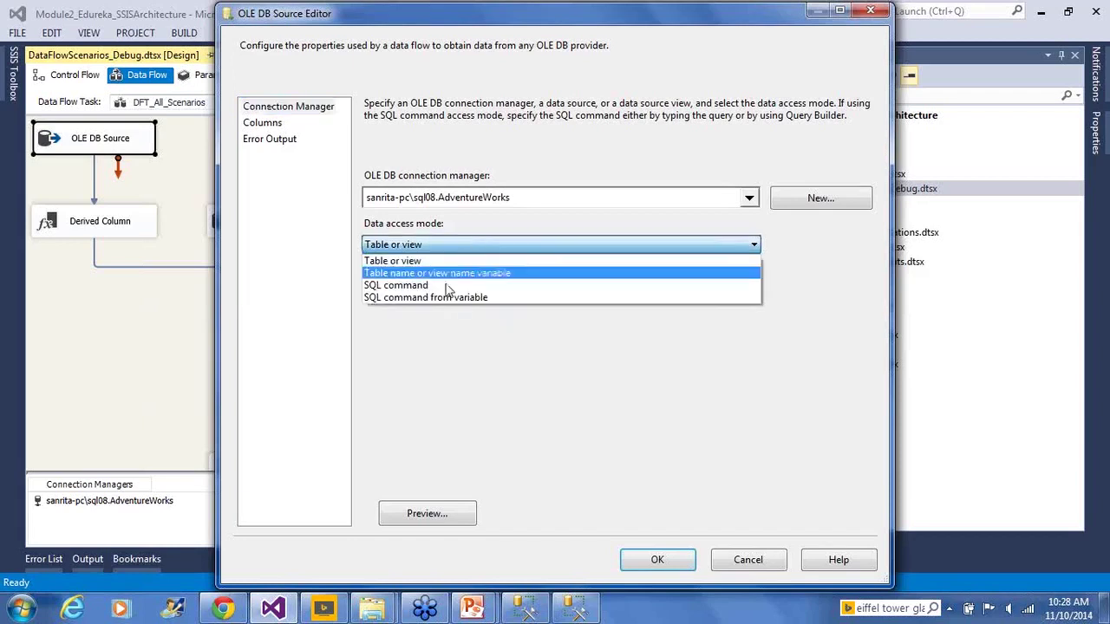
left_click(450, 283)
left_click(451, 316)
type("Select S")
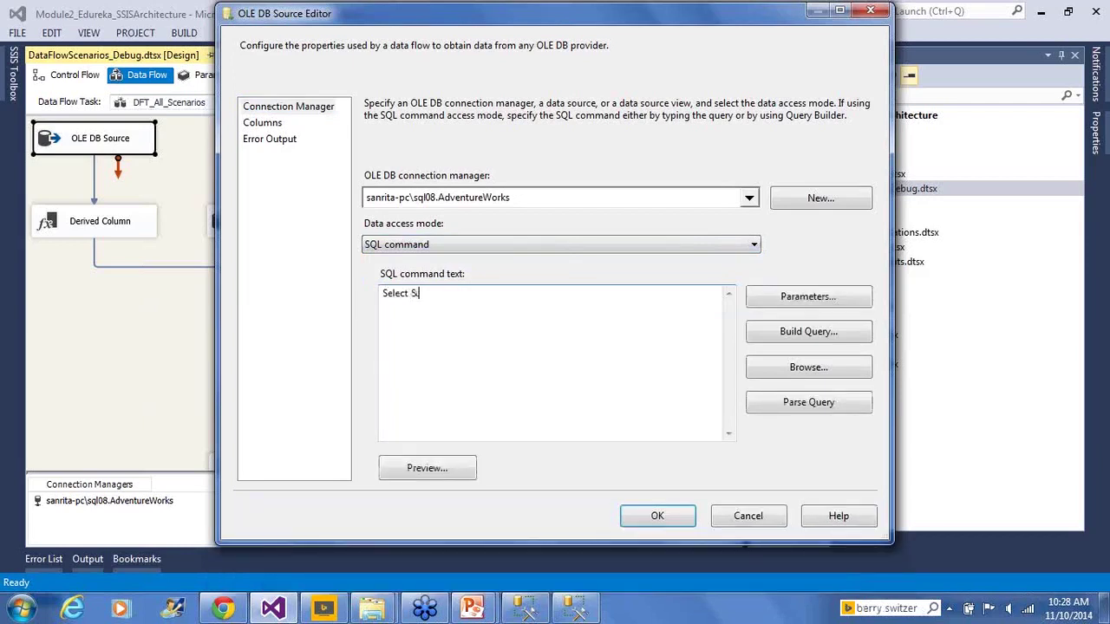
key("BackSpace")
type("* from")
left_click(760, 520)
Switch to the PowerPoint slide show and advance to slide 8 on OLEDB destination settings.
key("alt+Tab")
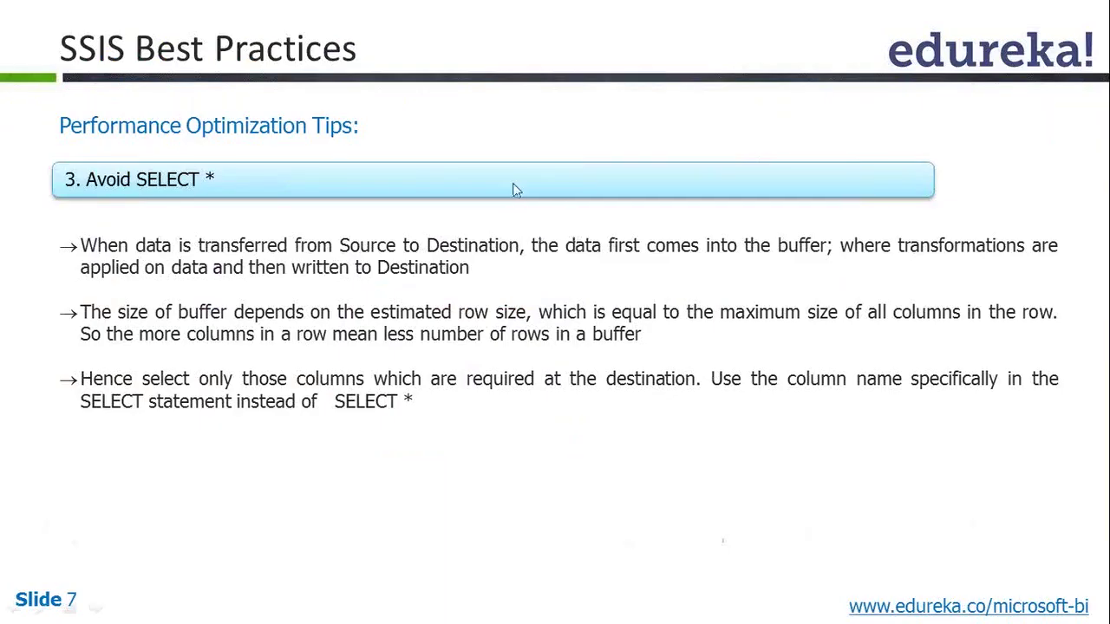
left_click(380, 346)
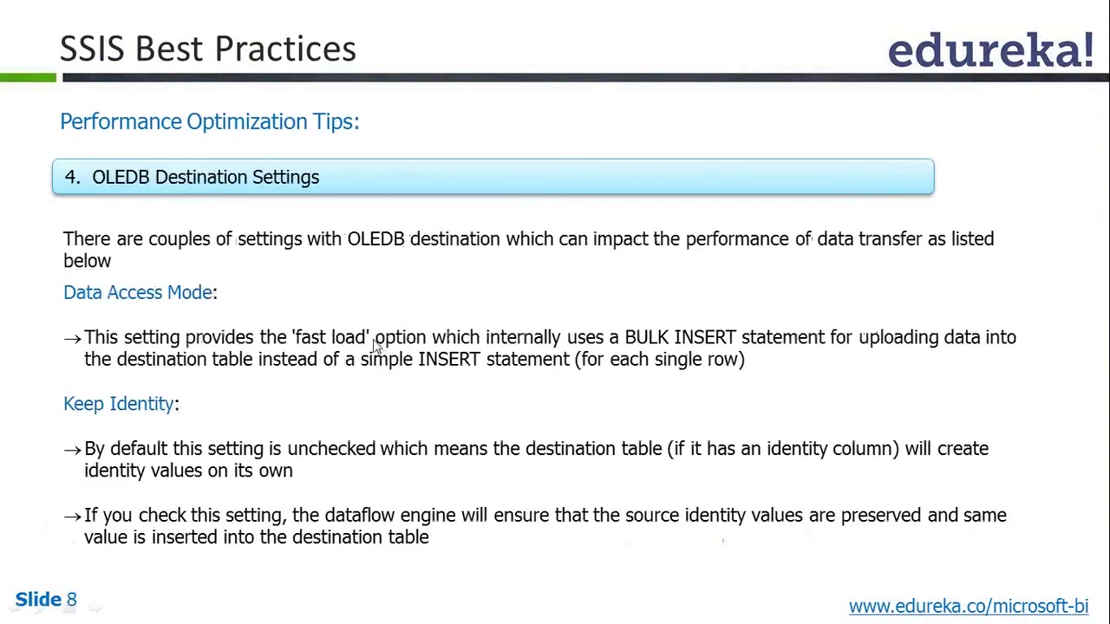
Return to Visual Studio and open the editor of the OLE DB Destination fed by Excel Source in the ExecuteSQLSetup 1.dtsx data flow.
key("alt+Tab")
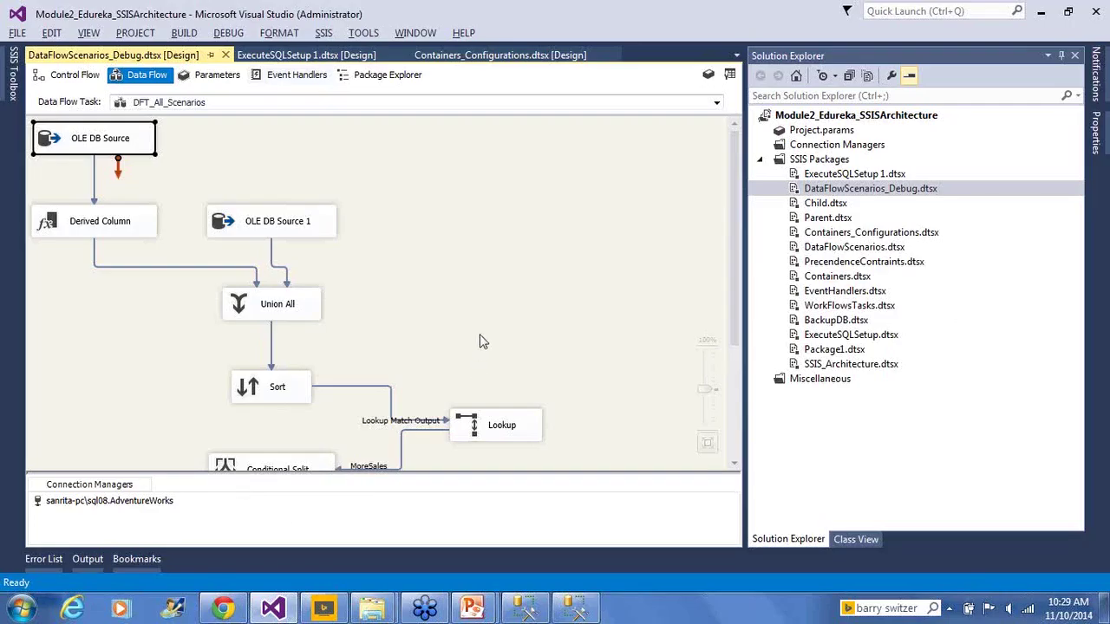
scroll(481, 340, "down", 2)
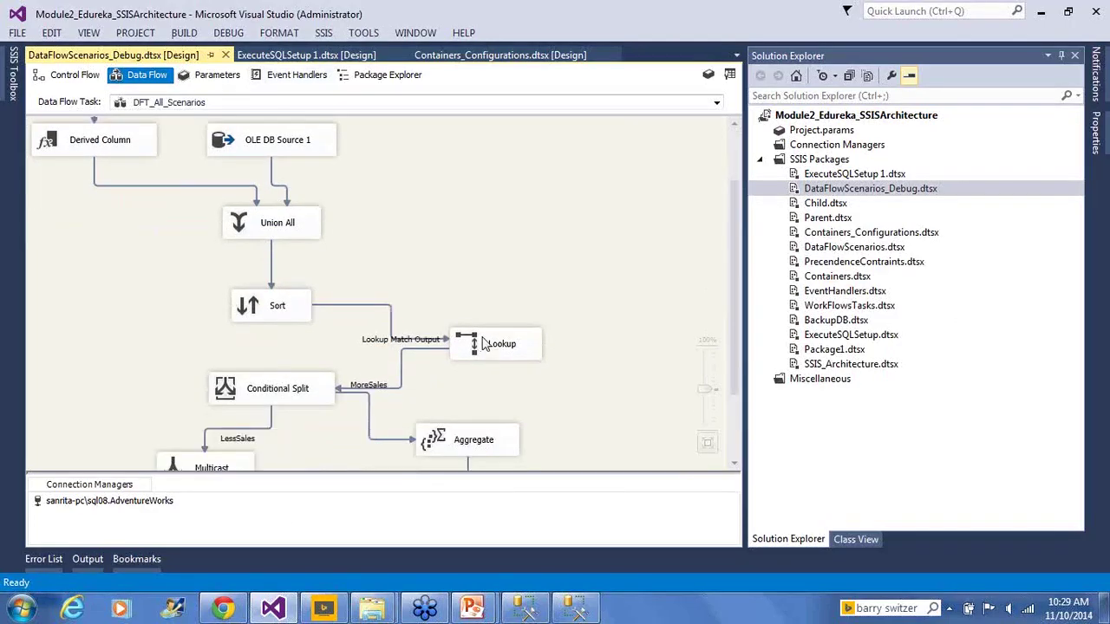
scroll(484, 342, "down", 3)
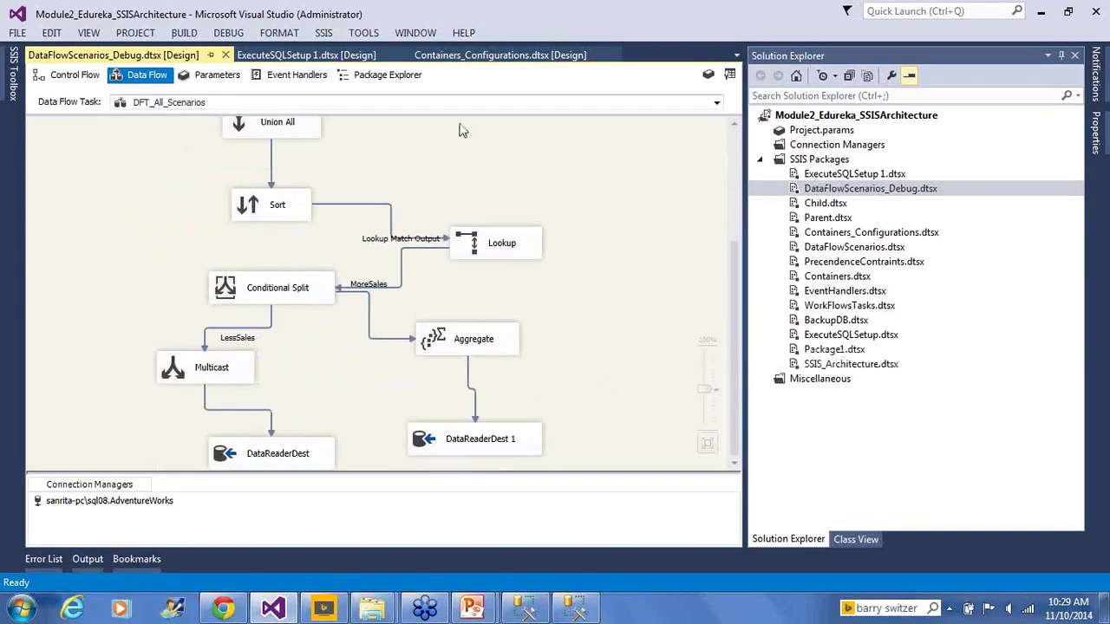
left_click(335, 57)
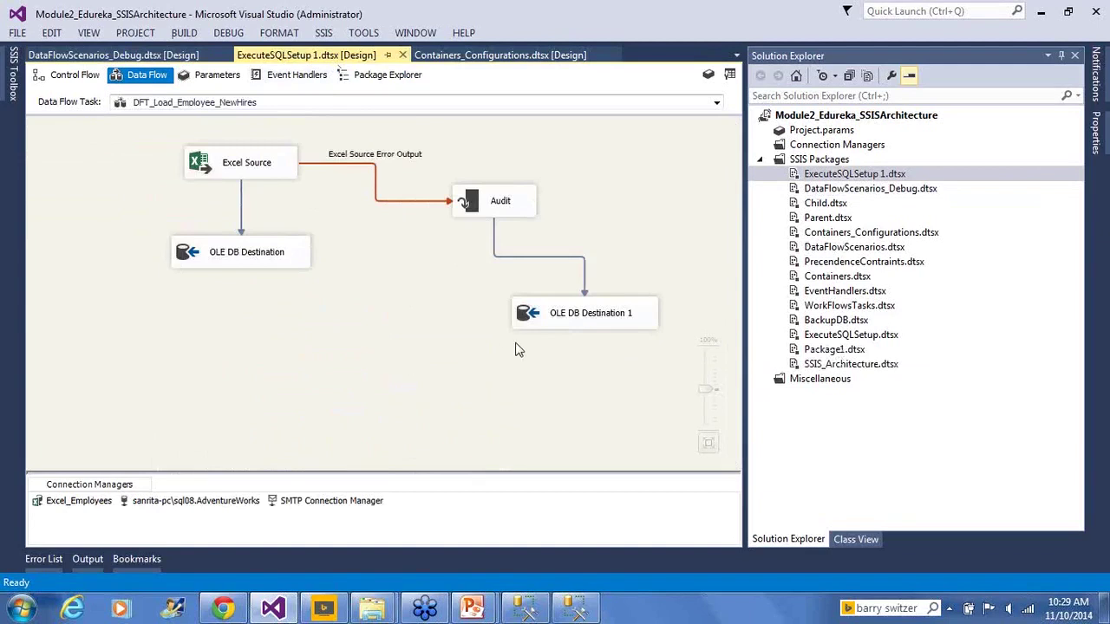
left_click(235, 262)
left_click(234, 310)
left_click(230, 260)
left_click(302, 352)
double_click(190, 267)
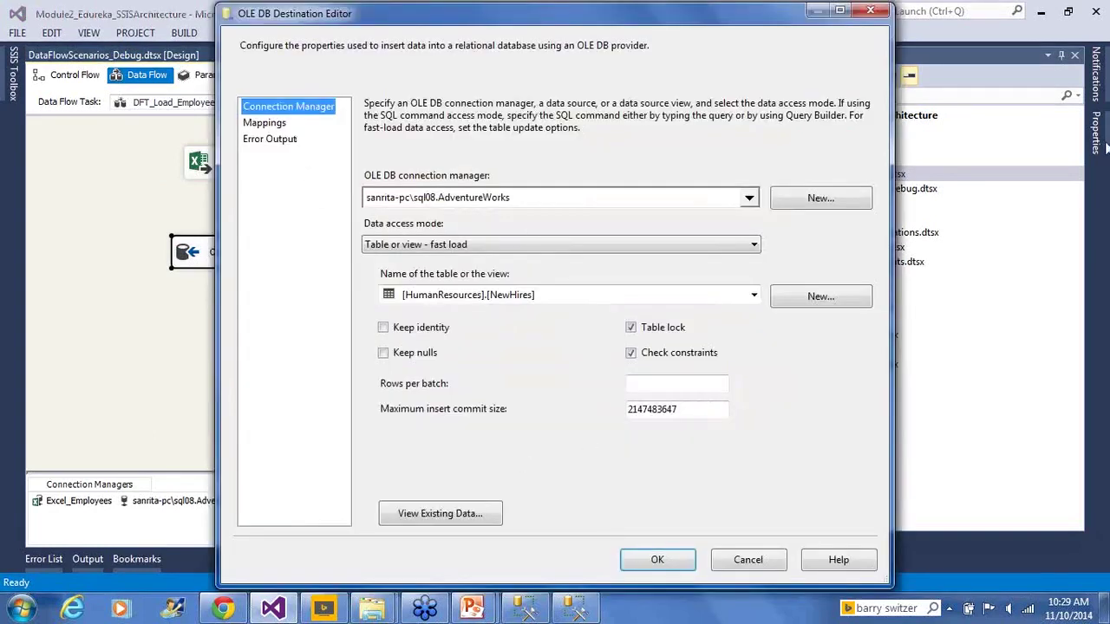
Mark the fast-load options, Mappings, Keep identity, Table lock, Keep nulls and Check constraints with the annotation Pen, and erase all drawings.
left_click(402, 611)
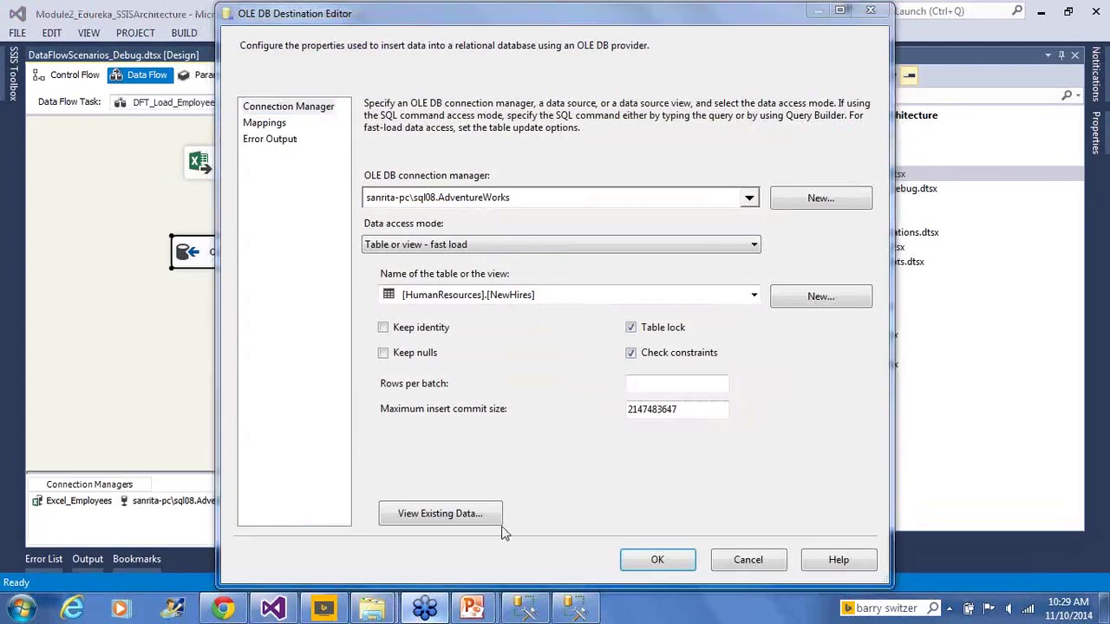
right_click(891, 208)
left_click(902, 222)
mouse_move(360, 387)
left_mouse_down()
mouse_move(361, 317)
mouse_move(572, 280)
mouse_move(733, 320)
mouse_move(564, 474)
mouse_move(386, 407)
mouse_move(357, 330)
left_mouse_up()
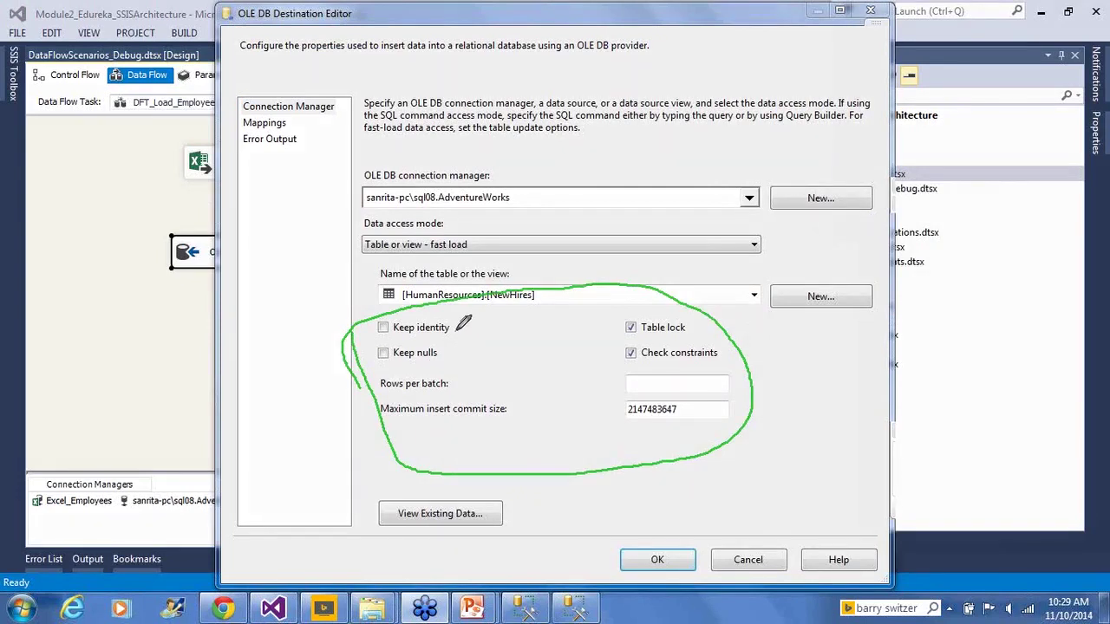
left_click_drag(453, 328, 491, 313)
mouse_move(293, 112)
left_mouse_down()
mouse_move(244, 120)
mouse_move(276, 134)
mouse_move(298, 122)
left_mouse_up()
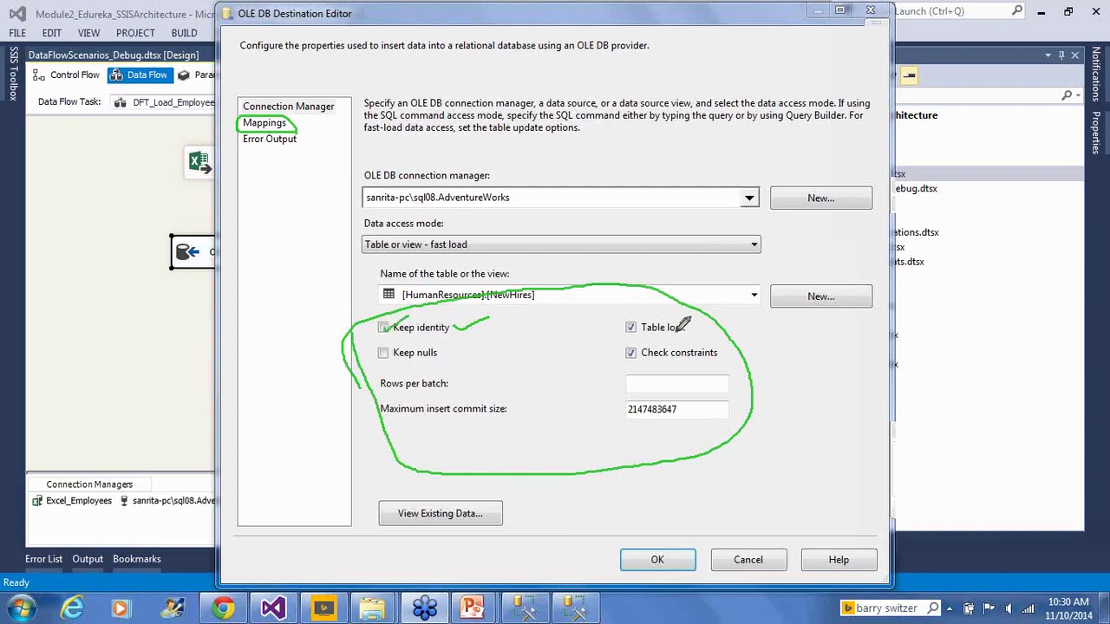
mouse_move(681, 338)
left_mouse_down()
mouse_move(629, 340)
mouse_move(668, 331)
mouse_move(681, 304)
mouse_move(616, 338)
left_mouse_up()
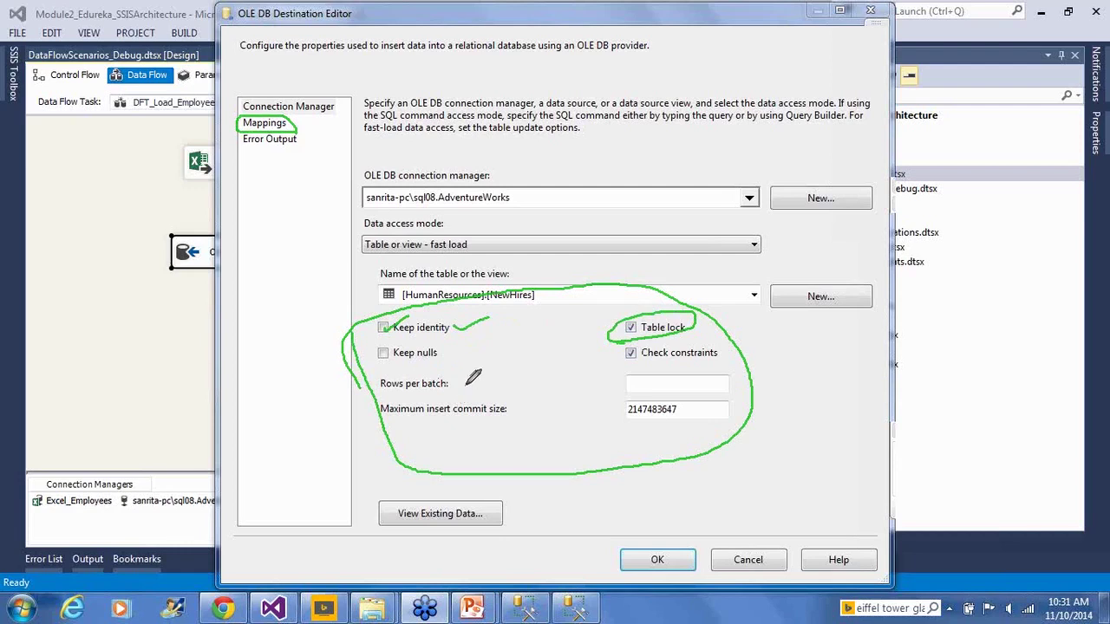
left_click_drag(385, 357, 458, 351)
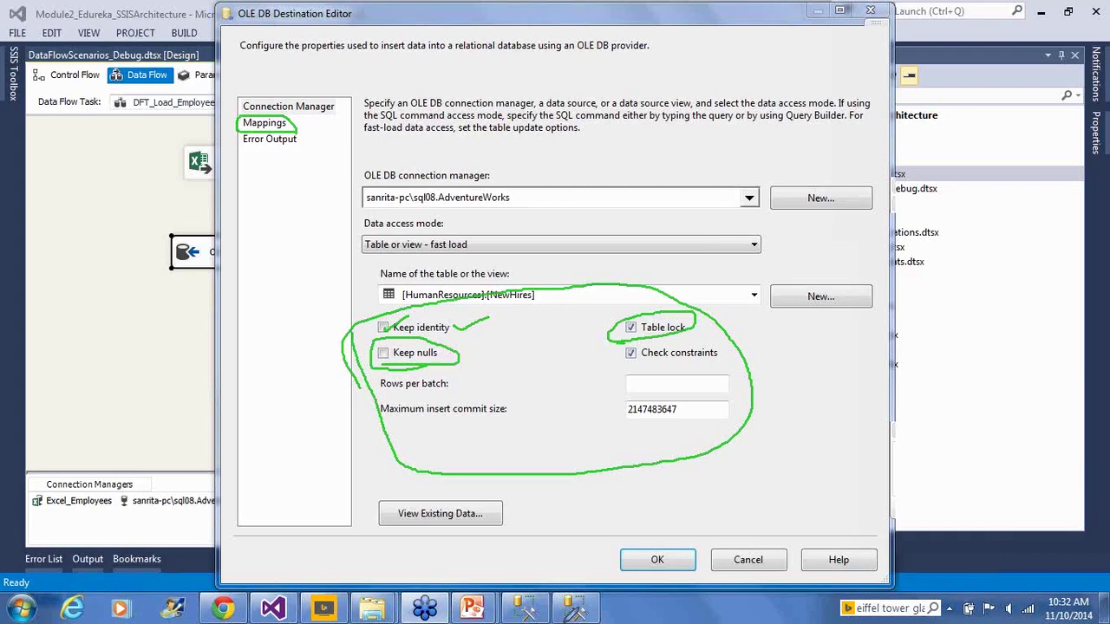
mouse_move(614, 373)
left_mouse_down()
mouse_move(619, 351)
mouse_move(760, 334)
mouse_move(737, 354)
mouse_move(612, 378)
mouse_move(646, 379)
left_mouse_up()
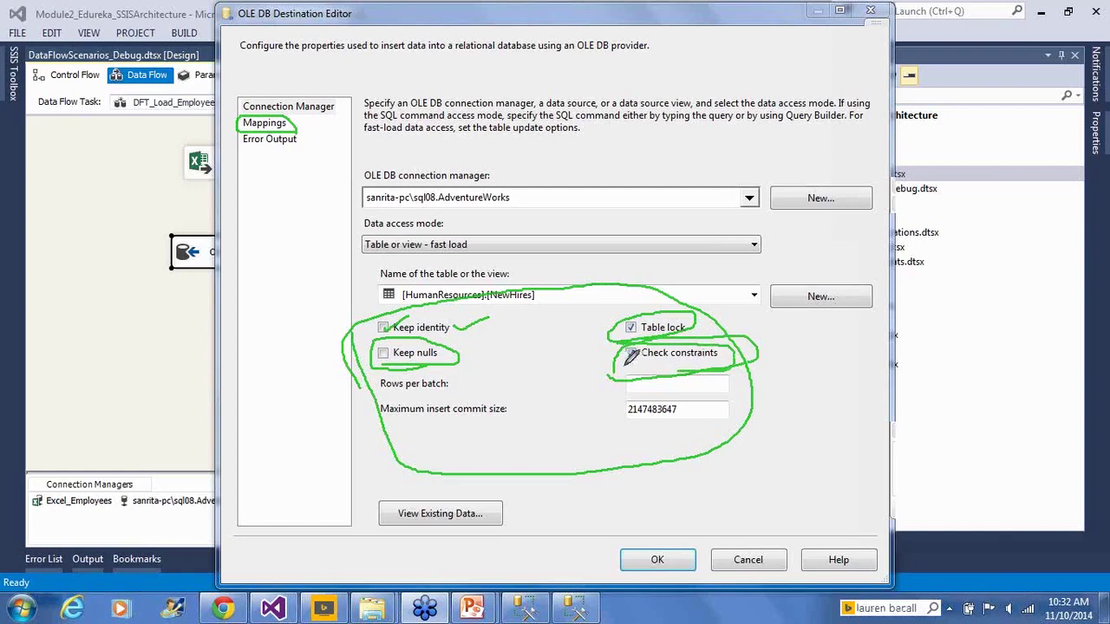
mouse_move(631, 350)
left_mouse_down()
mouse_move(624, 361)
mouse_move(642, 355)
left_mouse_up()
right_click(895, 287)
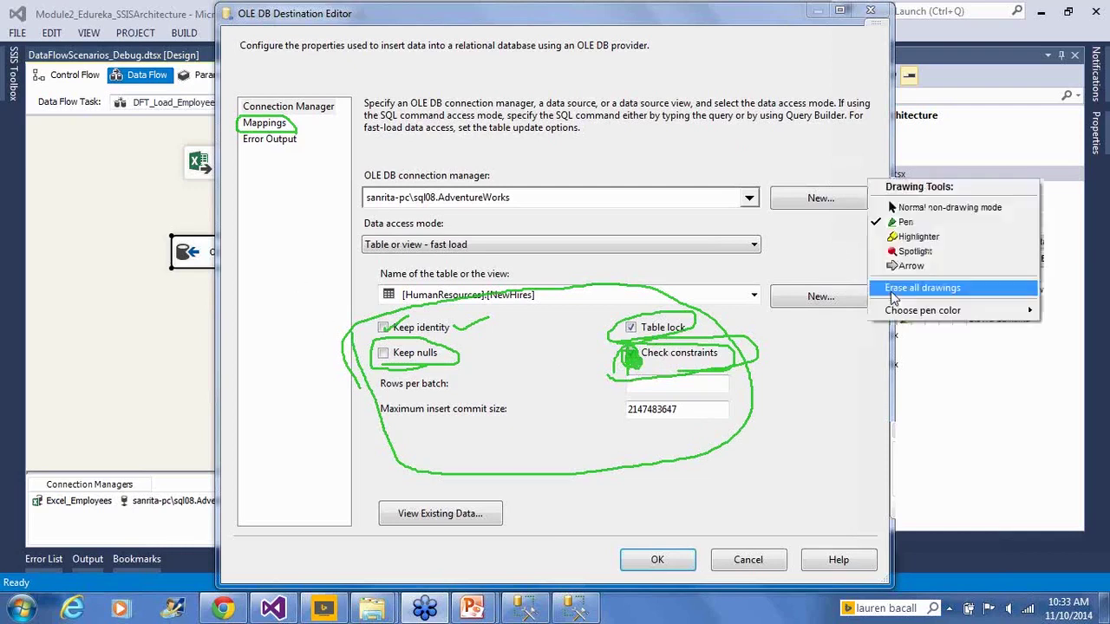
left_click(895, 287)
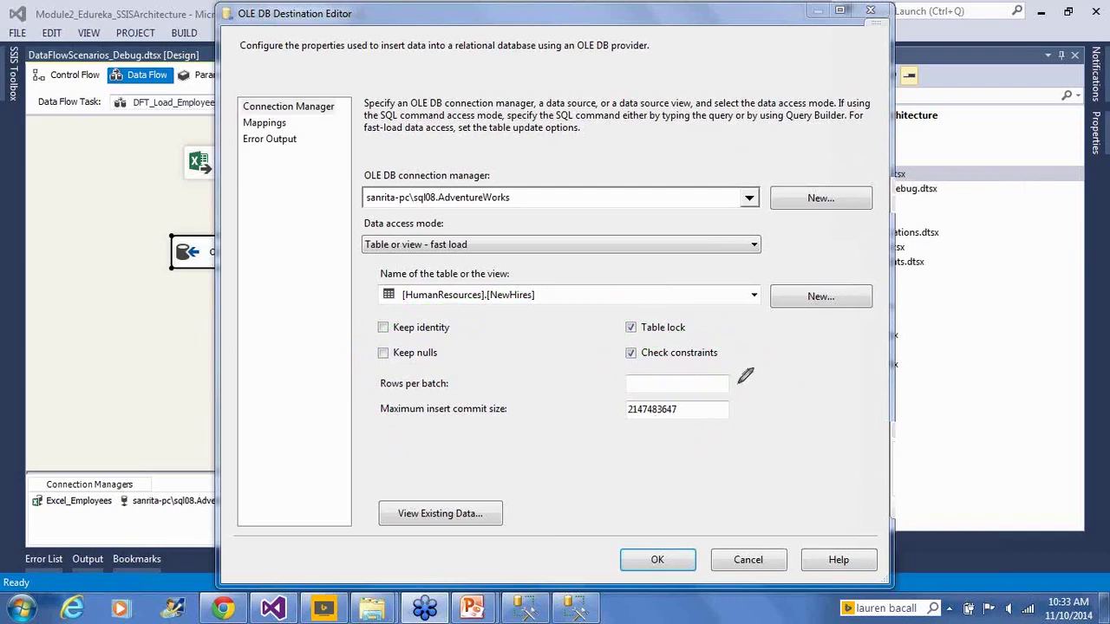
Circle the four load-option checkboxes, clear that drawing, and circle the Rows per batch and Maximum insert commit size settings.
mouse_move(766, 358)
left_mouse_down()
mouse_move(718, 306)
mouse_move(335, 313)
mouse_move(358, 358)
mouse_move(734, 367)
mouse_move(771, 354)
left_mouse_up()
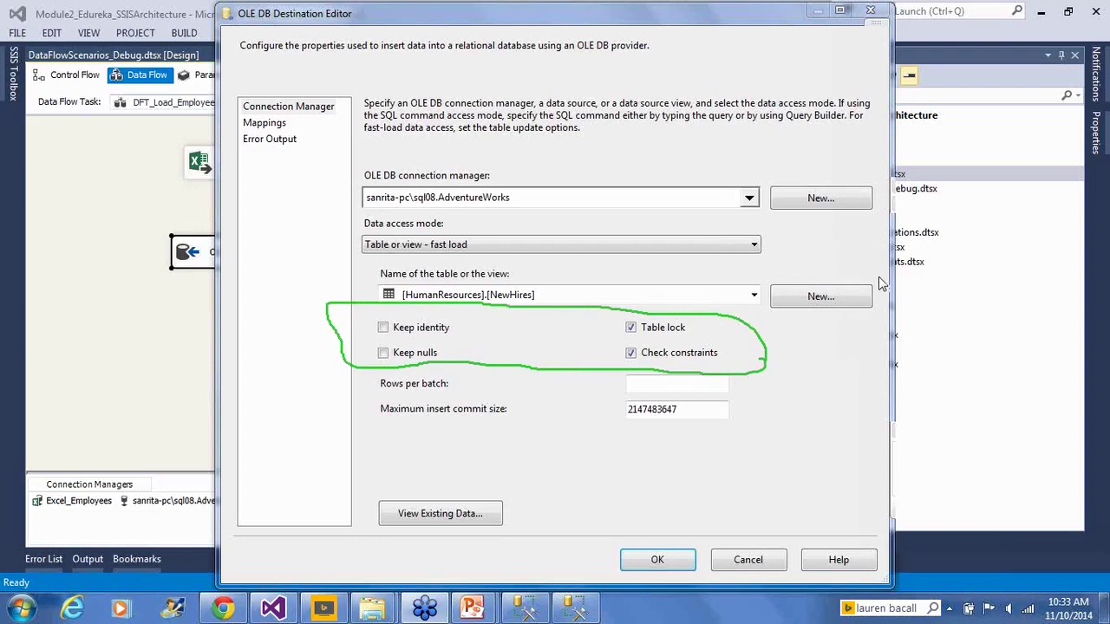
key("e")
mouse_move(355, 374)
left_mouse_down()
mouse_move(734, 359)
mouse_move(739, 438)
mouse_move(445, 460)
mouse_move(354, 383)
left_mouse_up()
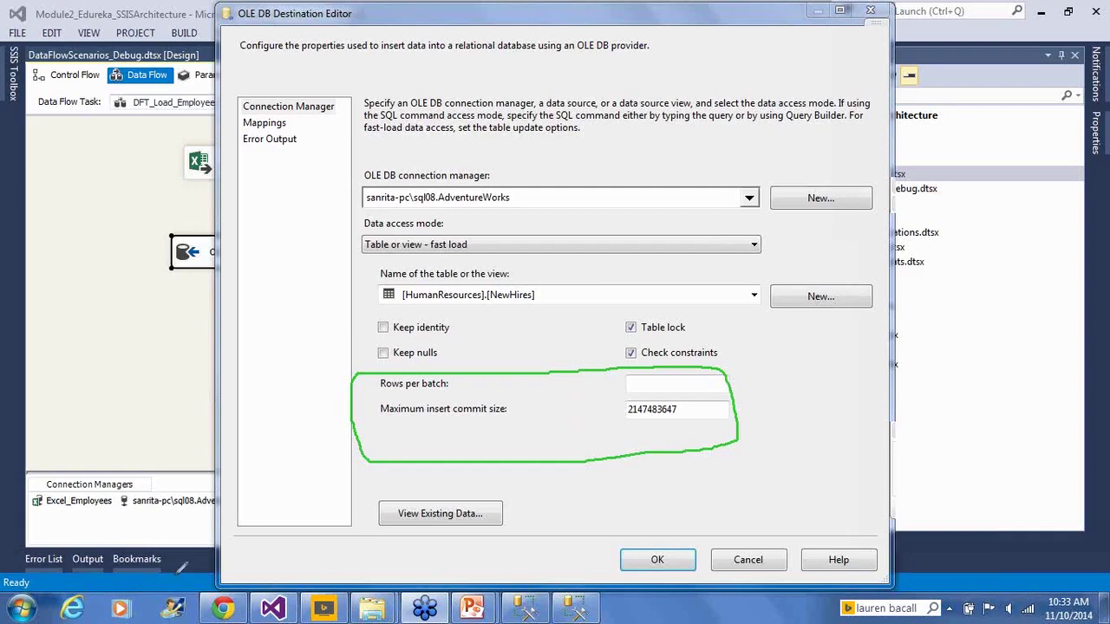
mouse_move(599, 433)
left_mouse_down()
mouse_move(596, 401)
mouse_move(664, 385)
mouse_move(707, 415)
mouse_move(642, 445)
mouse_move(597, 433)
mouse_move(644, 448)
mouse_move(703, 414)
mouse_move(643, 387)
mouse_move(587, 411)
mouse_move(597, 447)
mouse_move(667, 435)
left_mouse_up()
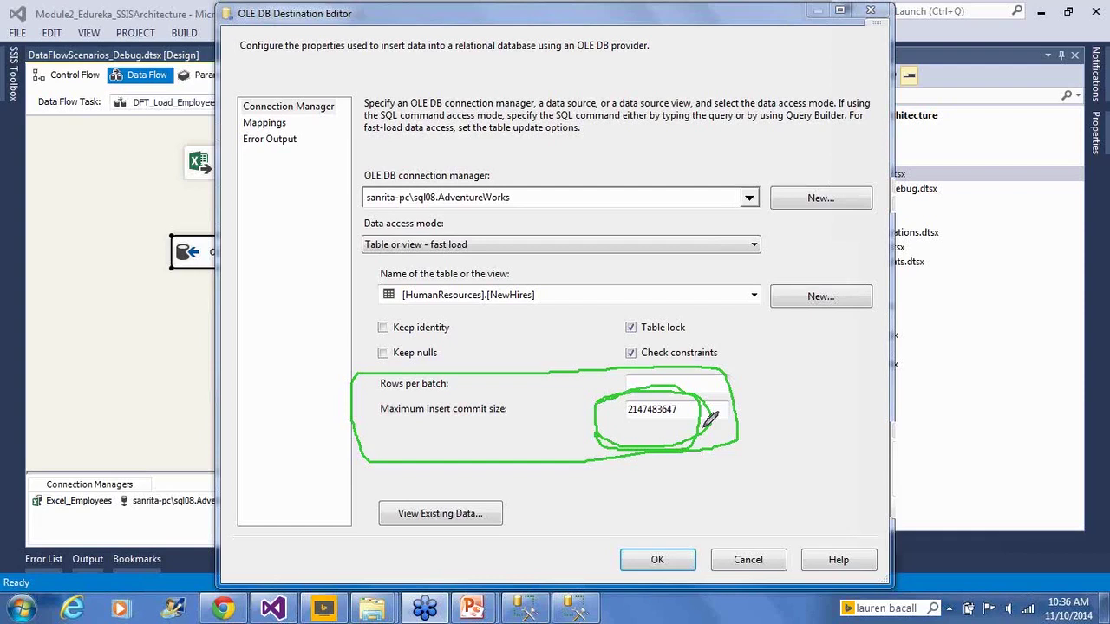
Leave pen drawing and try a Maximum insert commit size of 10000 for the OLE DB Destination.
right_click(870, 177)
key("Escape")
left_click_drag(680, 415, 507, 425)
type("10000")
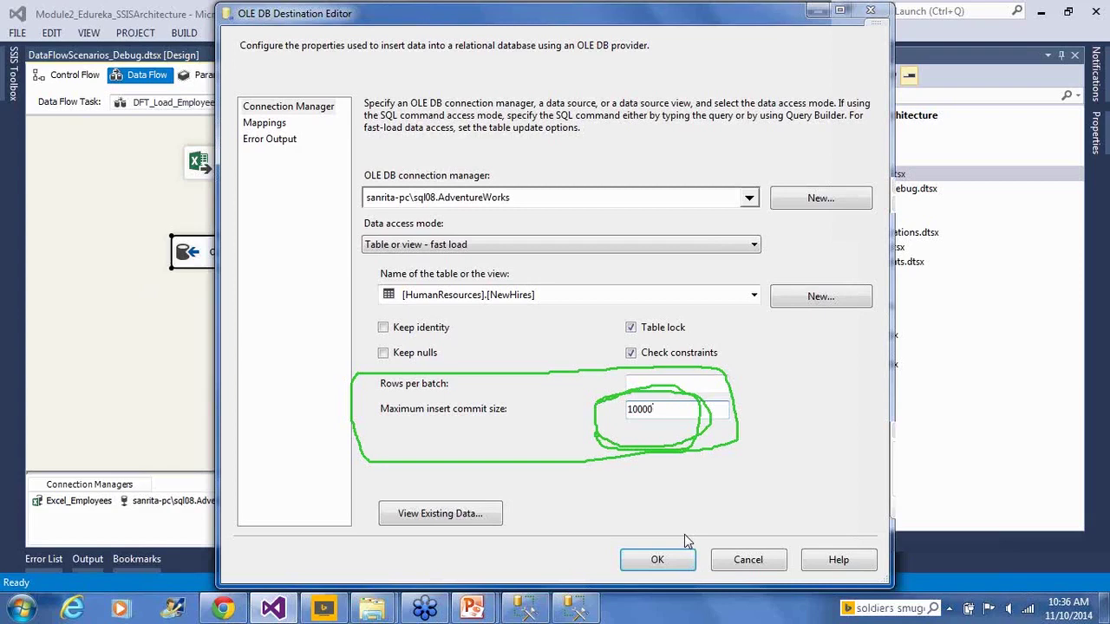
type("0")
key("BackSpace")
Try a Rows per batch value of 1000 and cancel the OLE DB Destination editor.
left_click(669, 382)
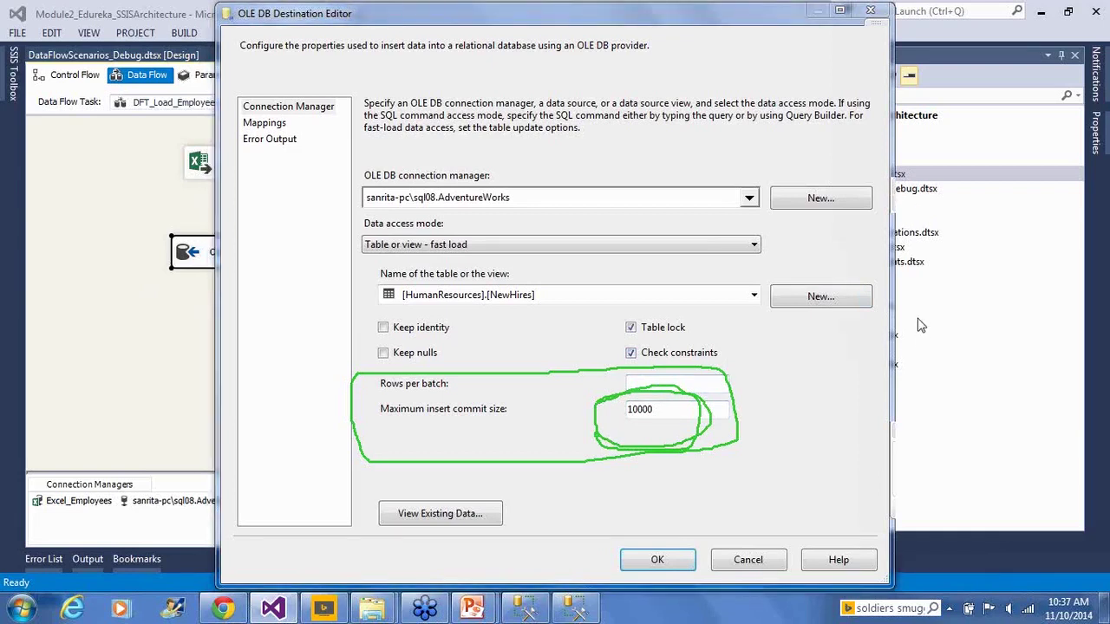
left_click(655, 386)
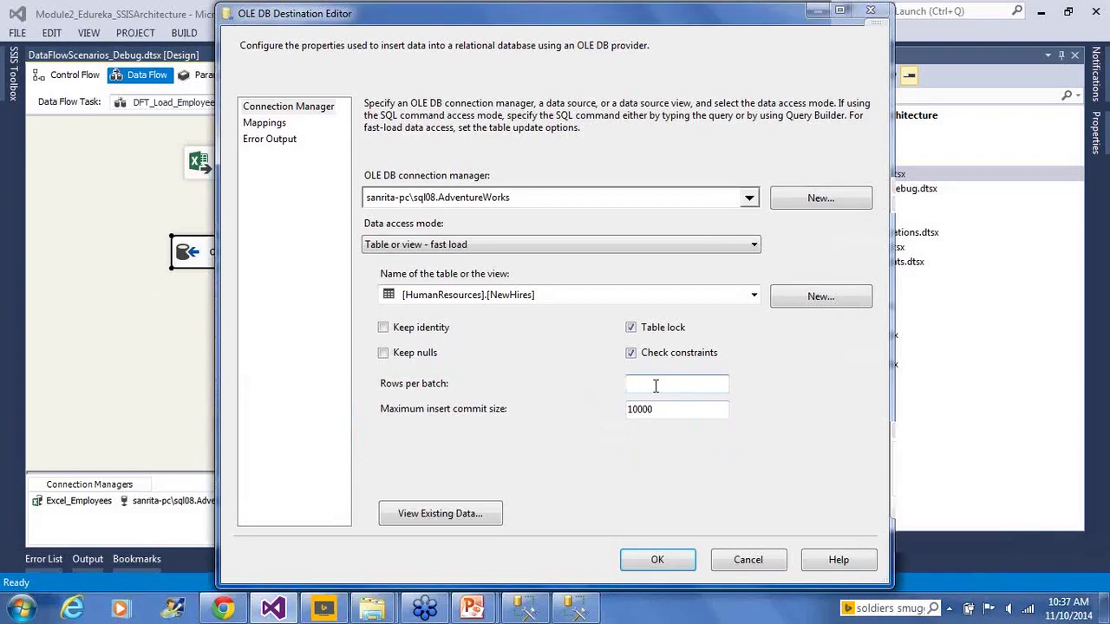
type("10000")
key("BackSpace")
key("BackSpace")
key("BackSpace")
key("BackSpace")
key("BackSpace")
type("1000")
left_click(747, 559)
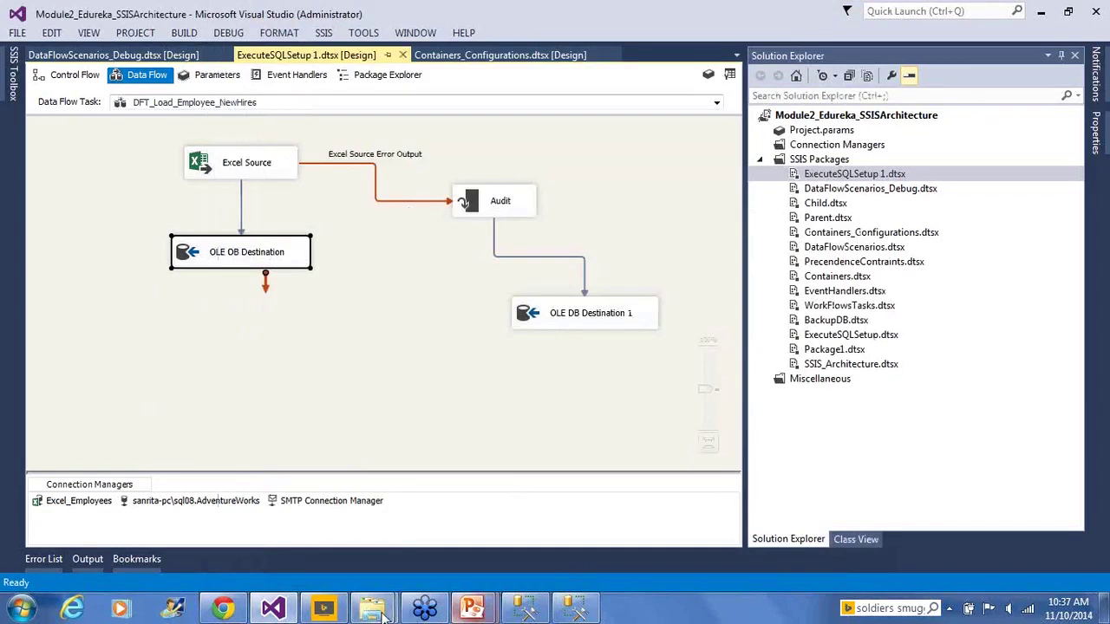
Switch back to the PowerPoint slide show and go through the destination settings slides up to slide 13.
left_click(428, 376)
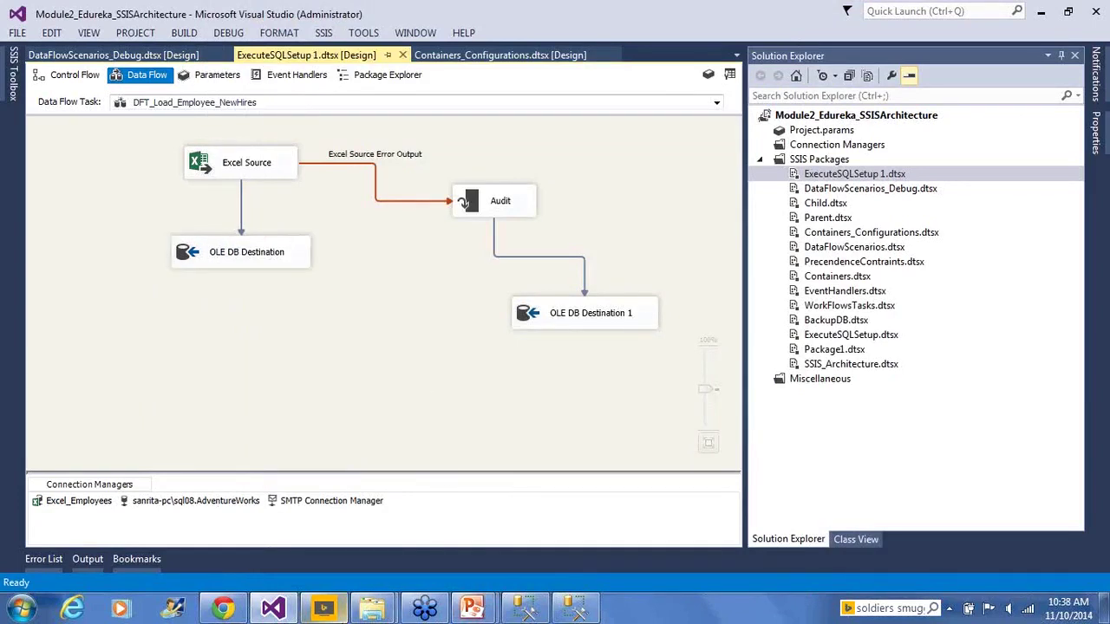
mouse_move(485, 609)
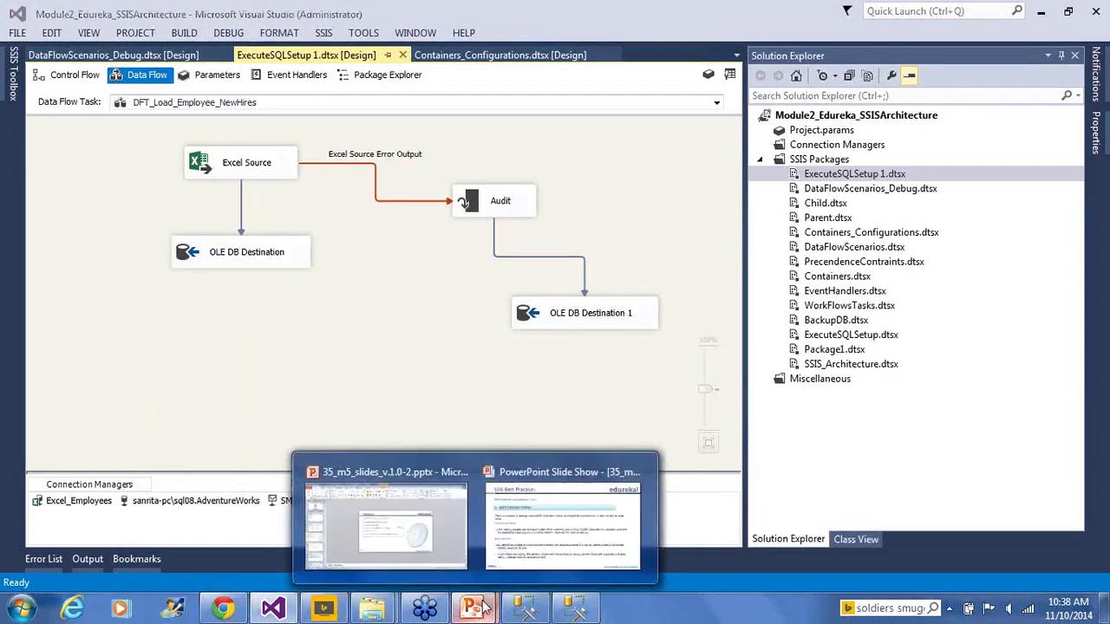
left_click(564, 516)
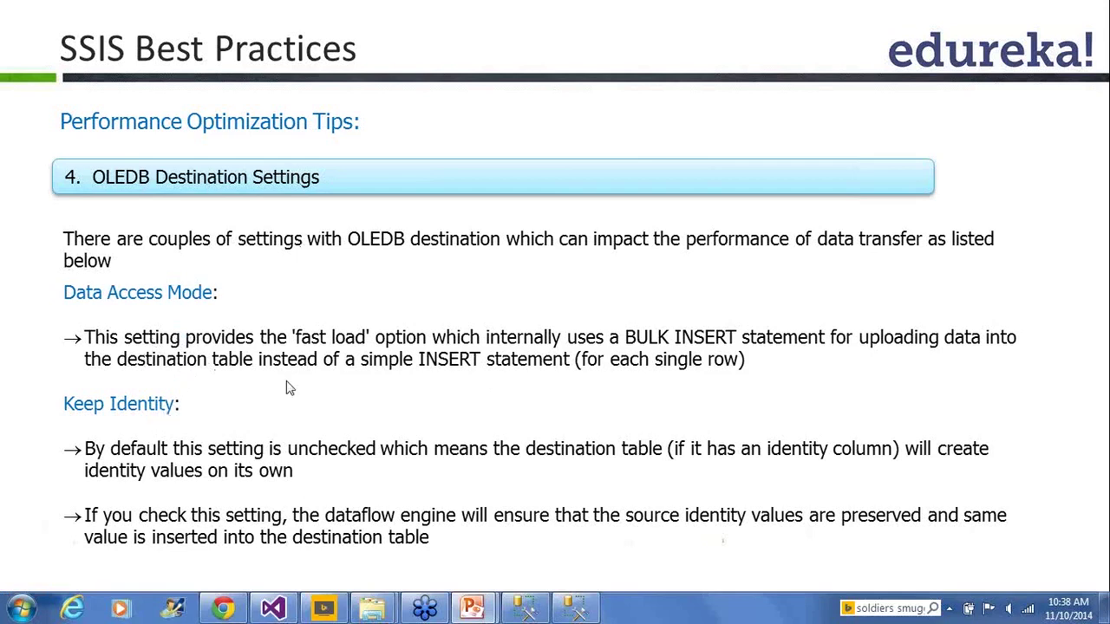
key("Right")
key("Right")
key("Left")
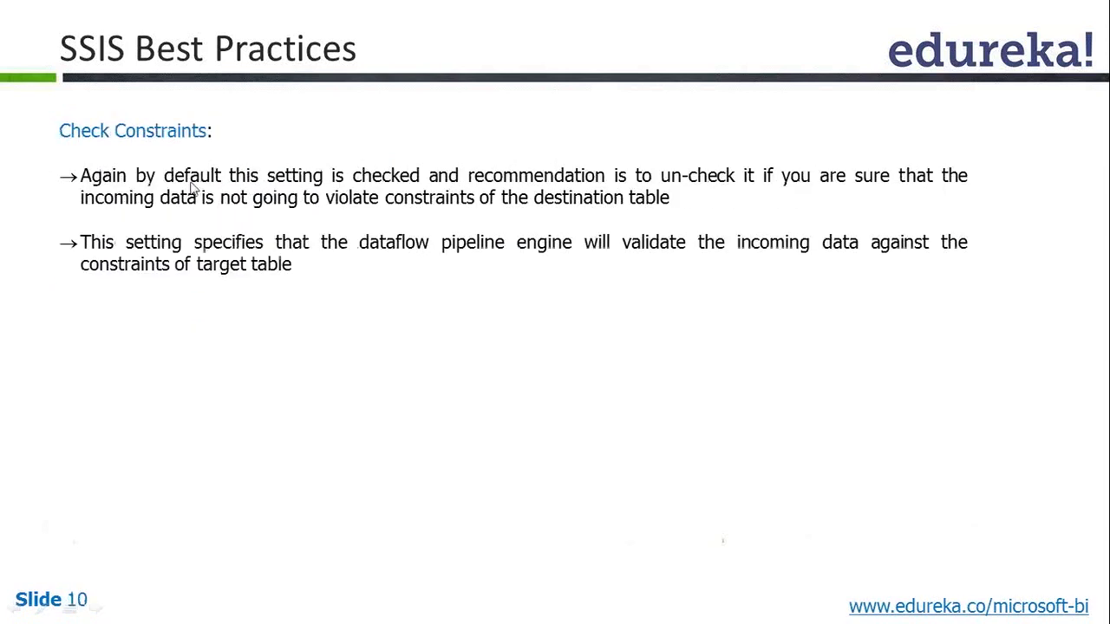
left_click(251, 130)
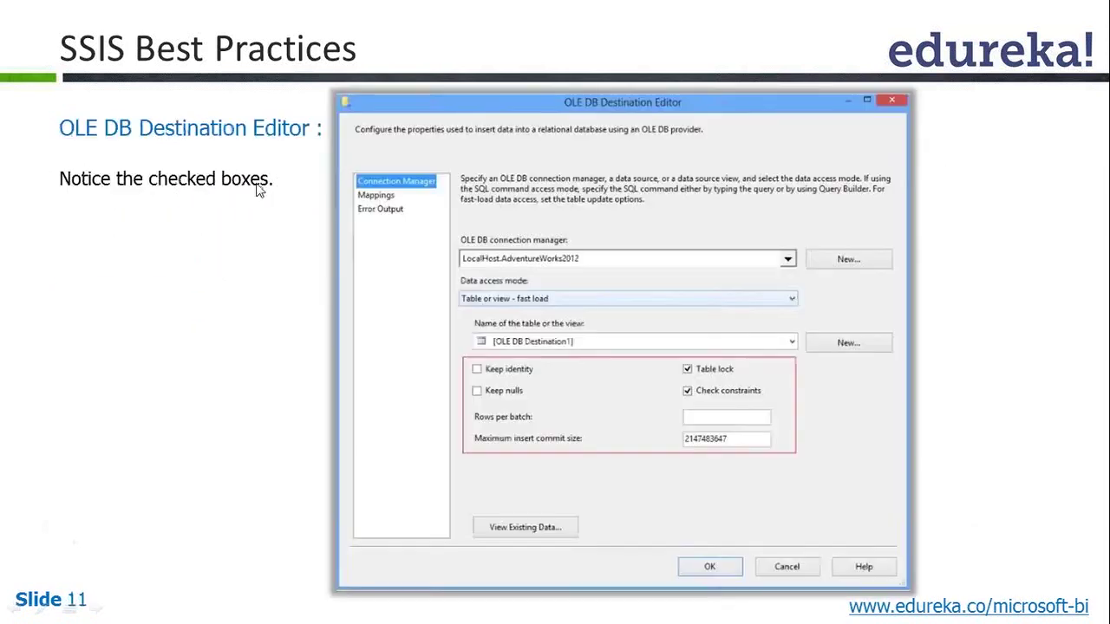
left_click(529, 397)
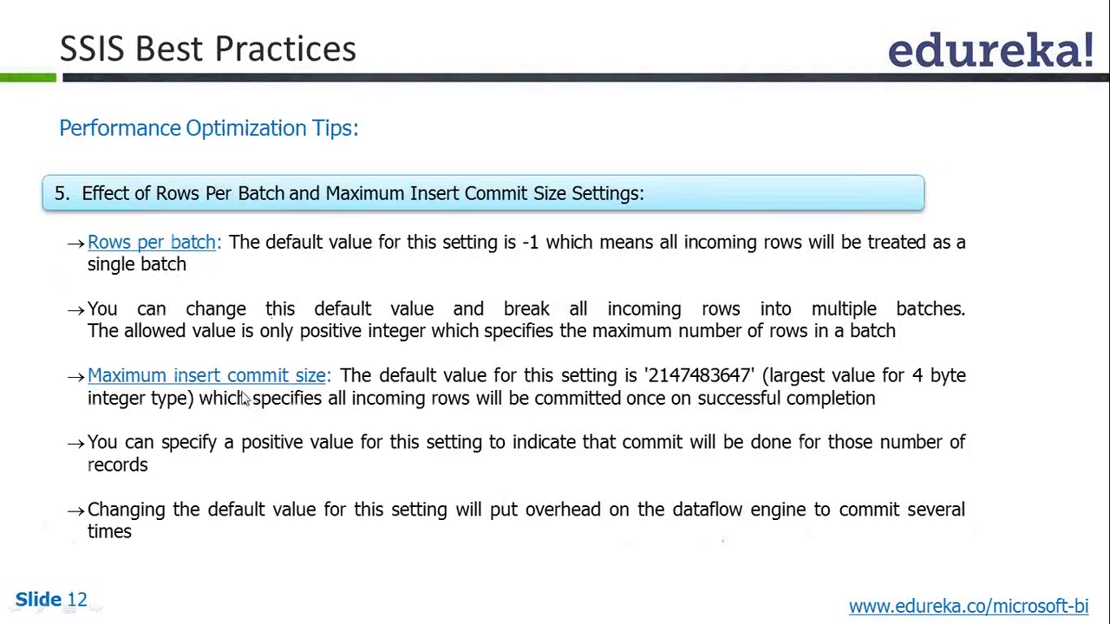
left_click(289, 389)
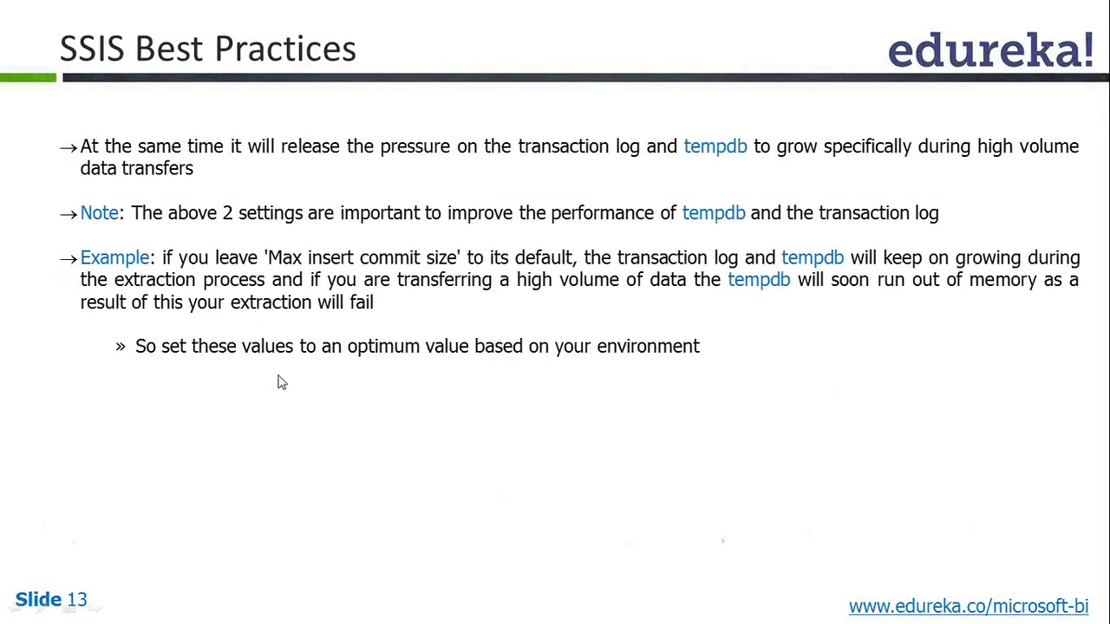
Advance the presentation to slide 14 and switch to Visual Studio, showing the ExecuteSQLSetup 1 package's control flow.
left_click(282, 382)
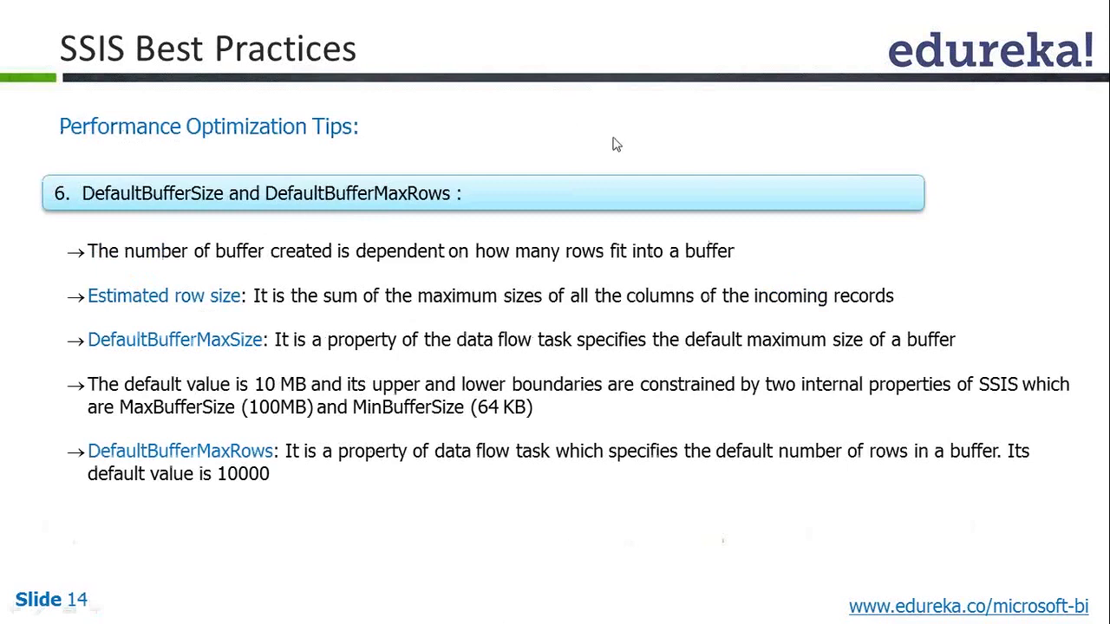
key("alt+Tab")
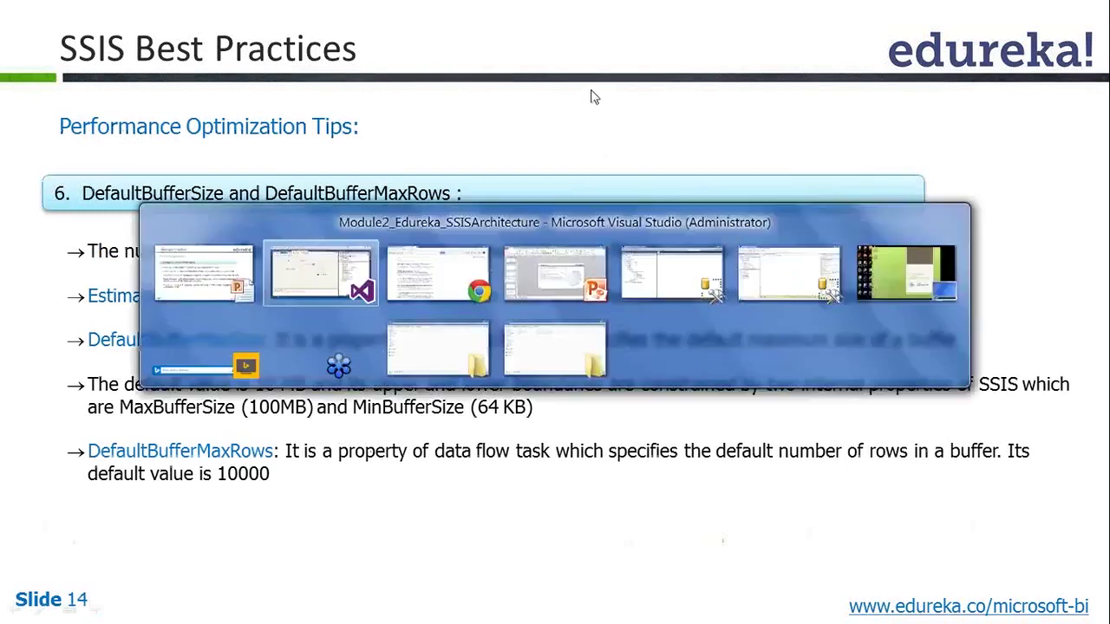
left_click(93, 78)
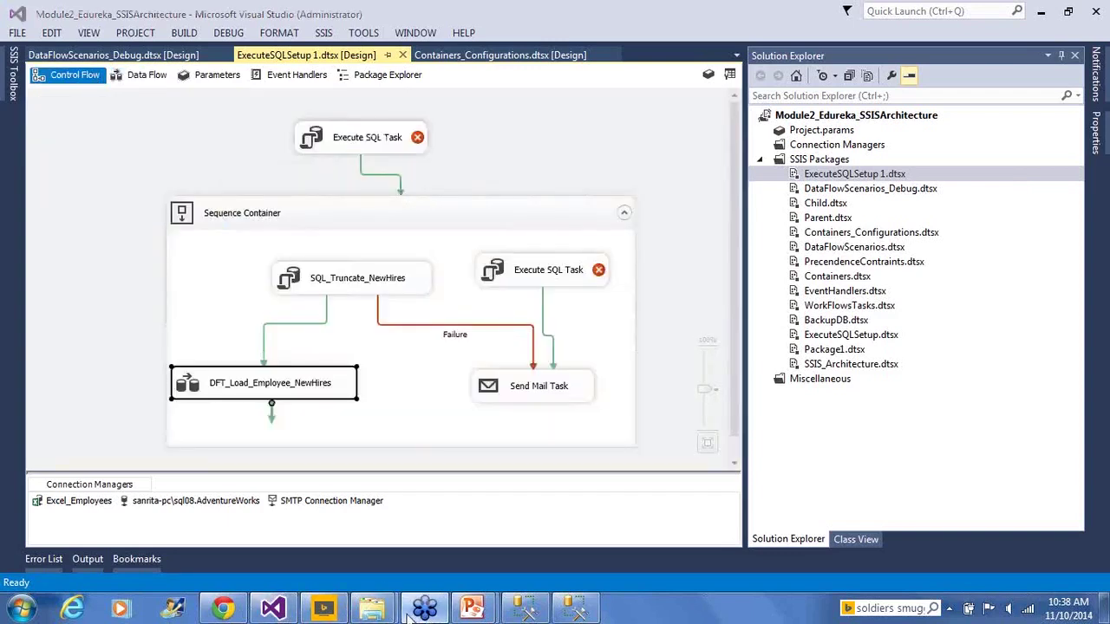
left_click(139, 156)
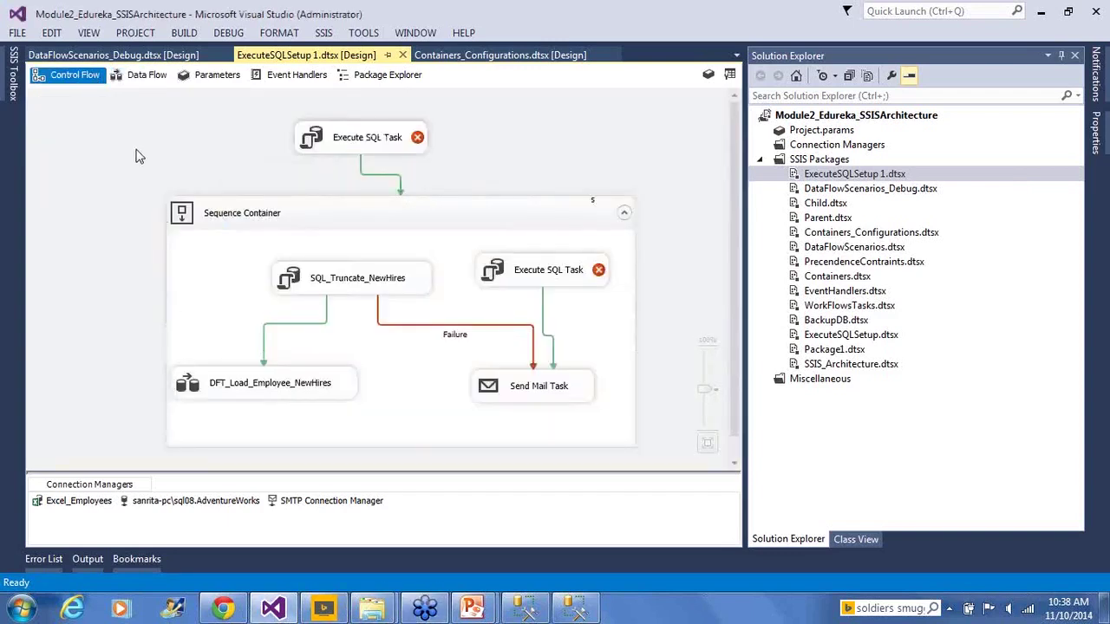
key("ctrl+v")
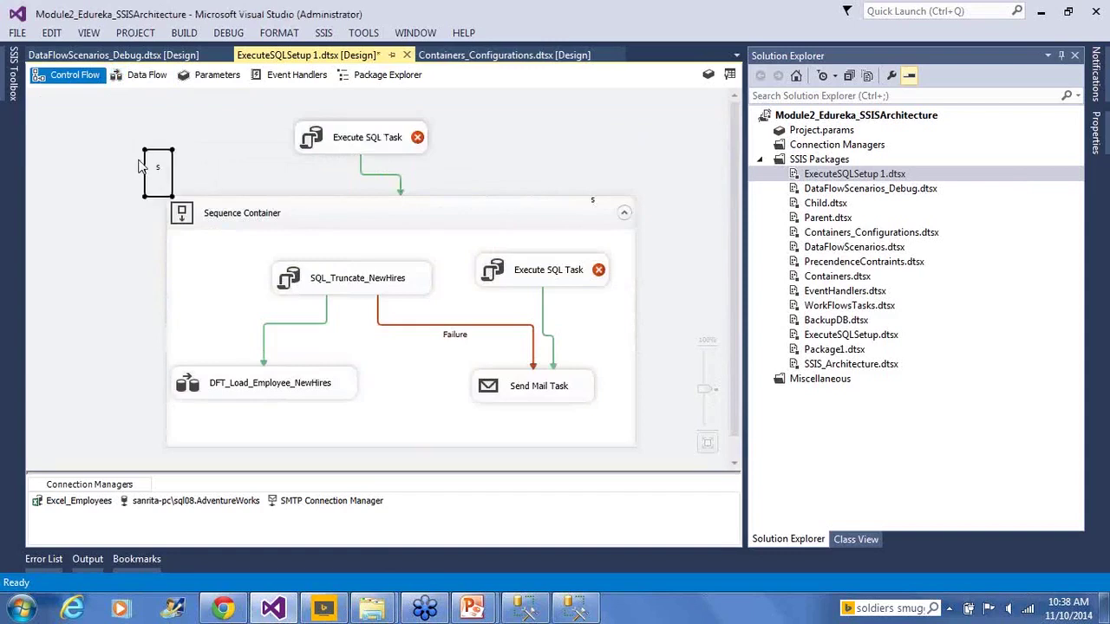
key("Delete")
key("ctrl+s")
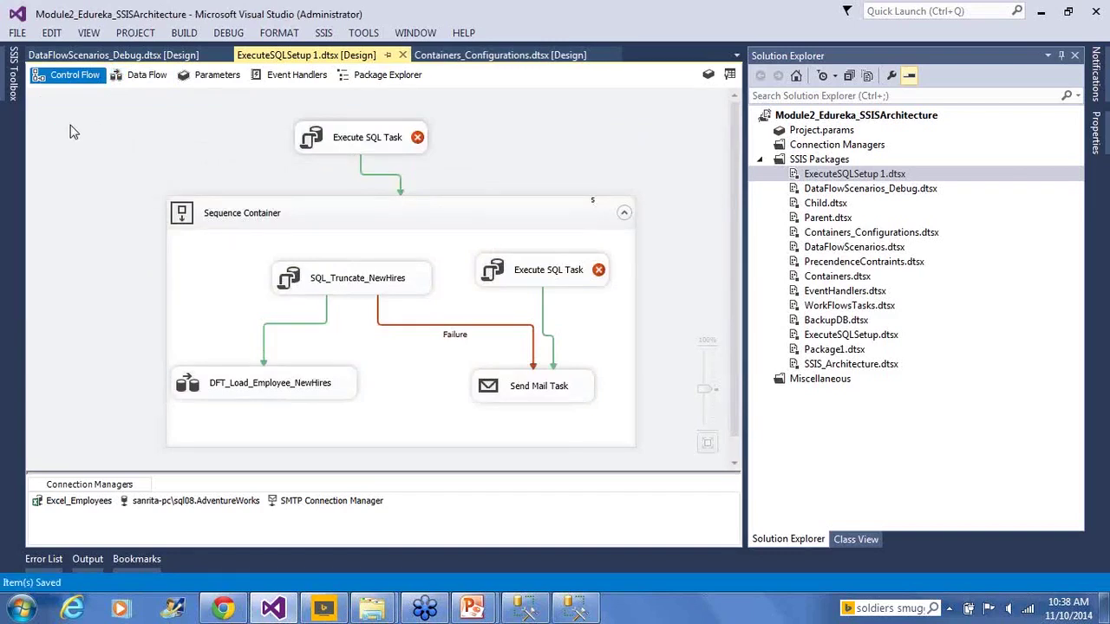
Open the ExecuteSQLSetup package's properties and auto-hide Solution Explorer to give them the full height.
right_click(137, 123)
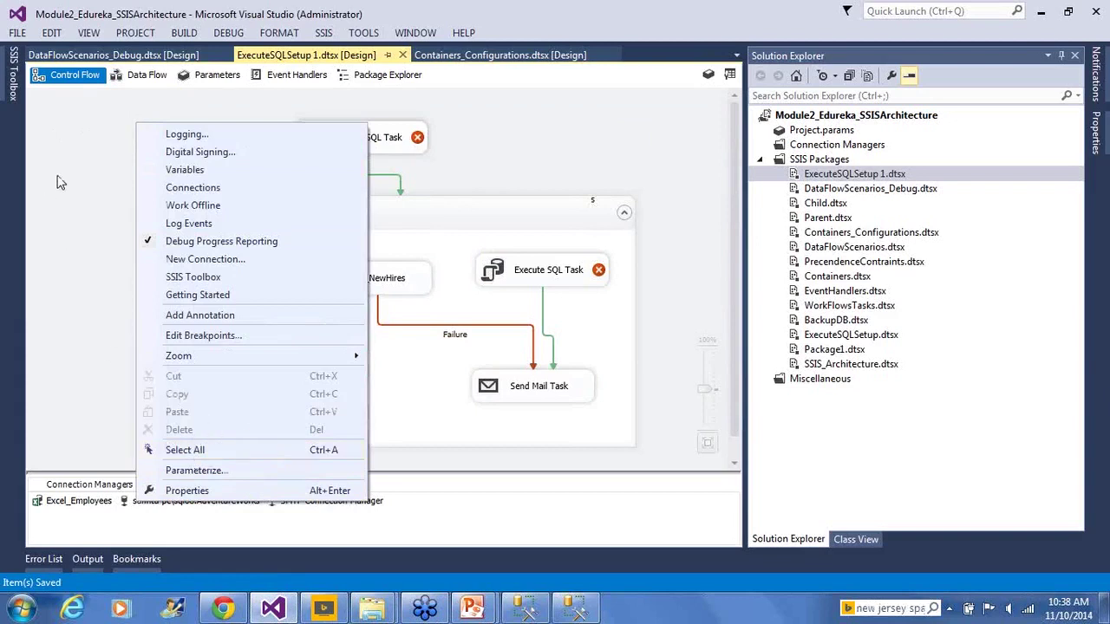
left_click(78, 144)
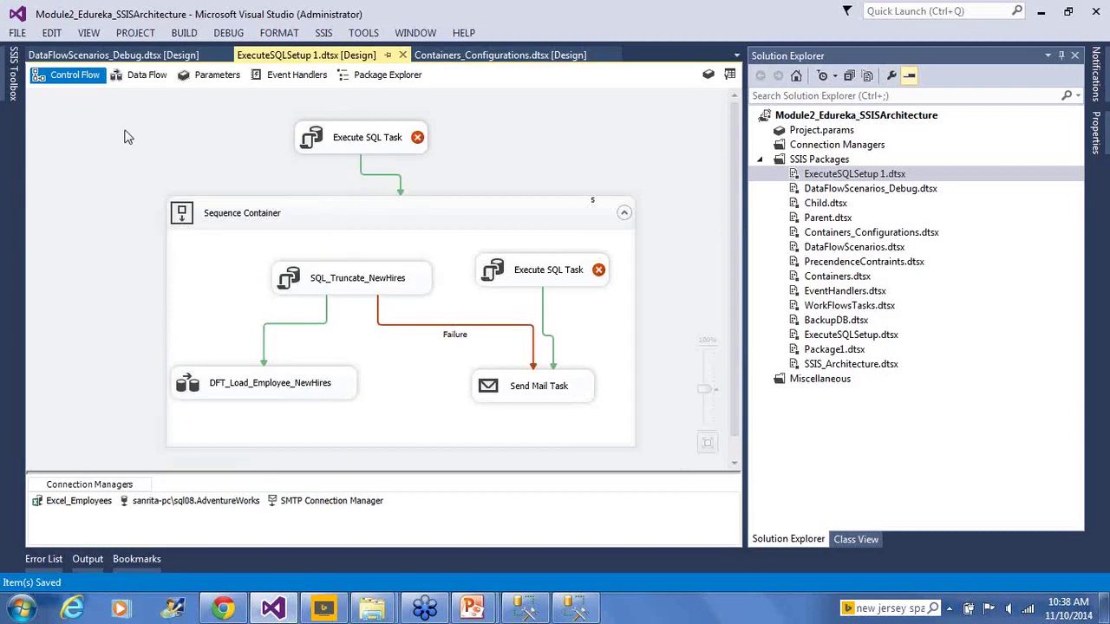
right_click(136, 119)
left_click(109, 129)
right_click(109, 132)
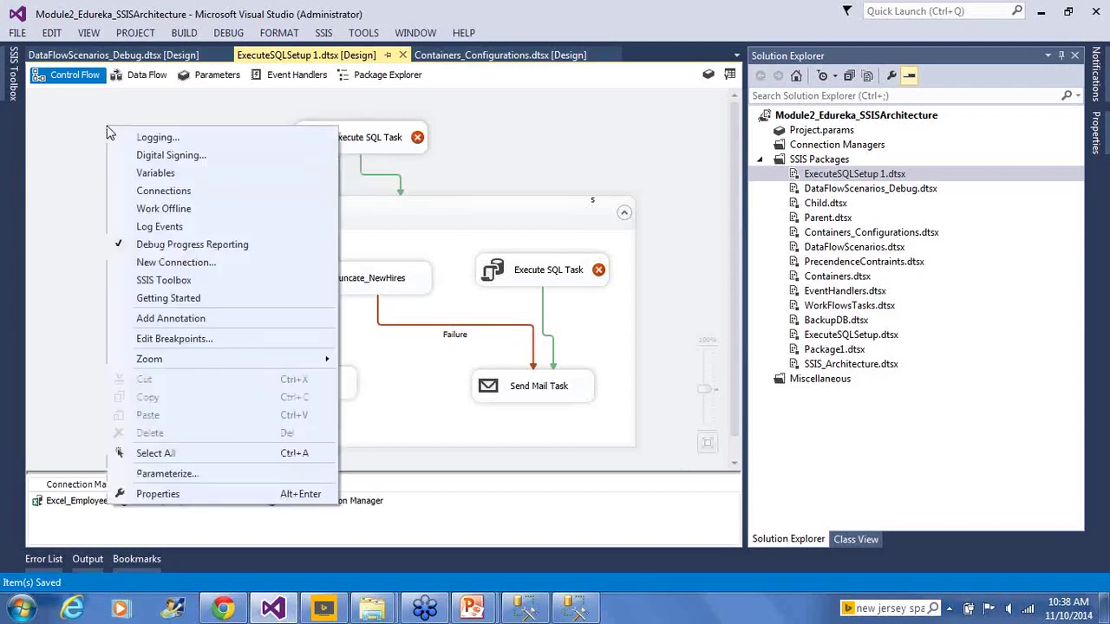
left_click(150, 495)
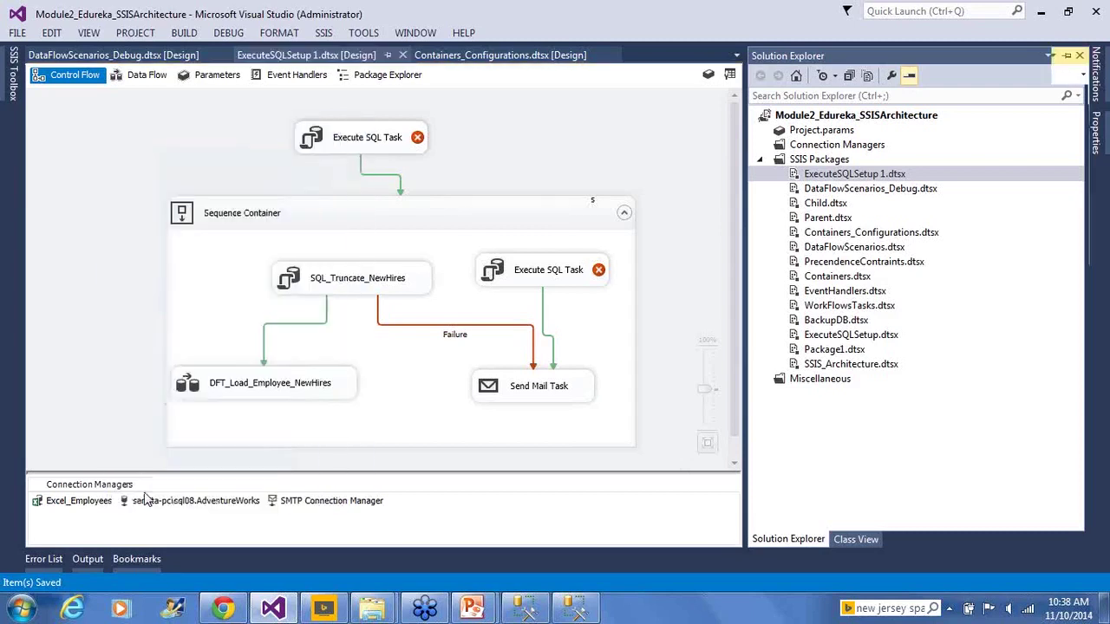
left_click(1066, 55)
left_click(1061, 56)
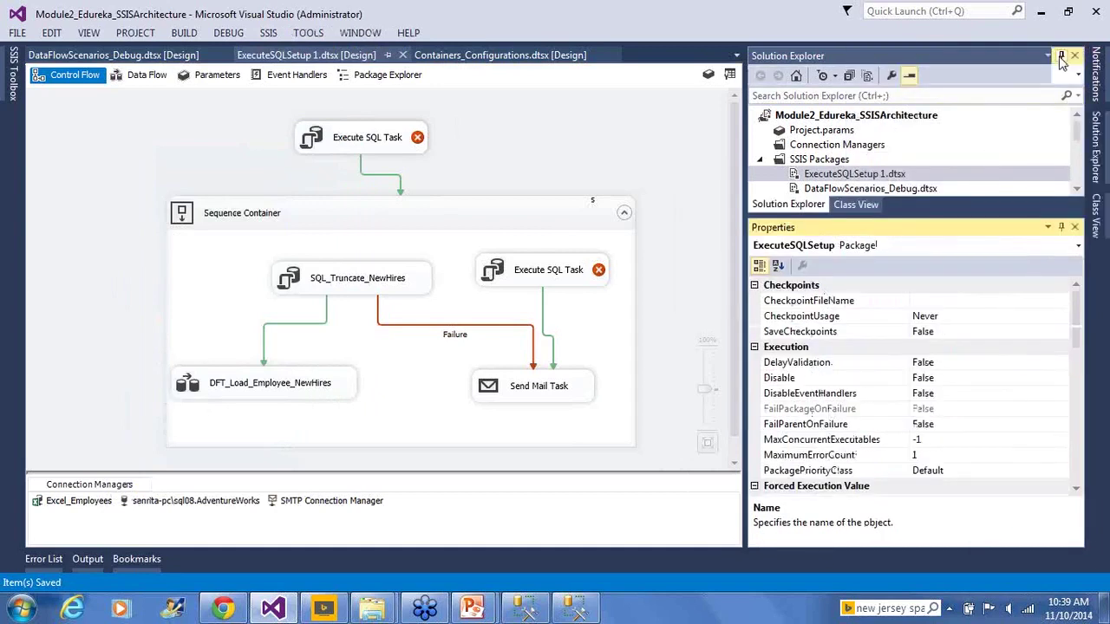
Compare the package's properties with those of the DFT_Load_Employee_NewHires data flow task, including its Misc group.
left_click_drag(1077, 305, 1094, 268)
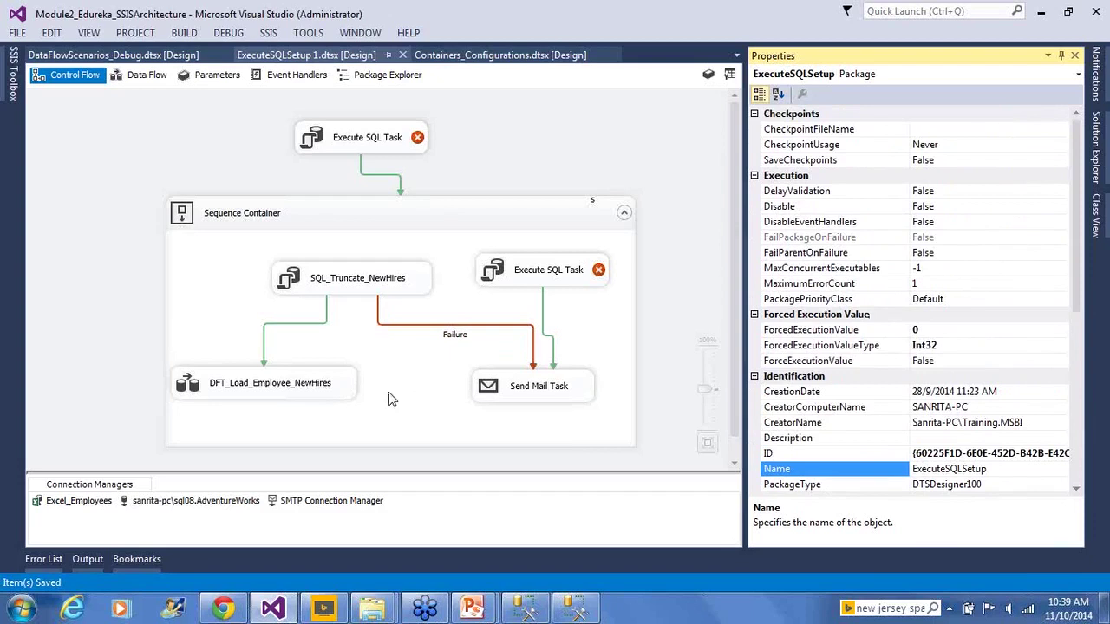
left_click(282, 387)
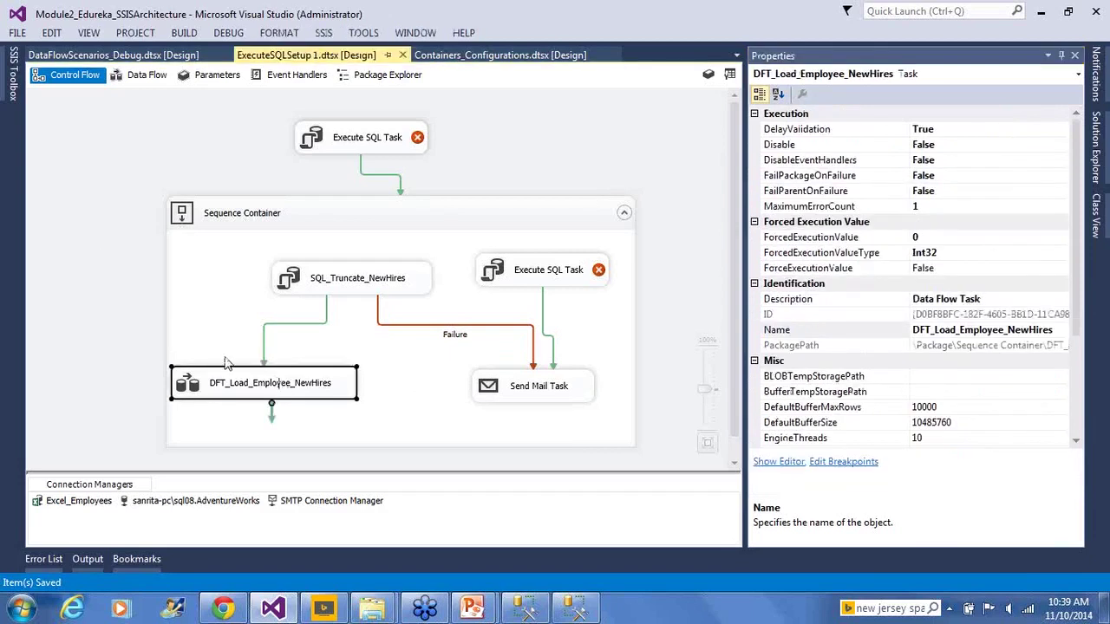
left_click(85, 205)
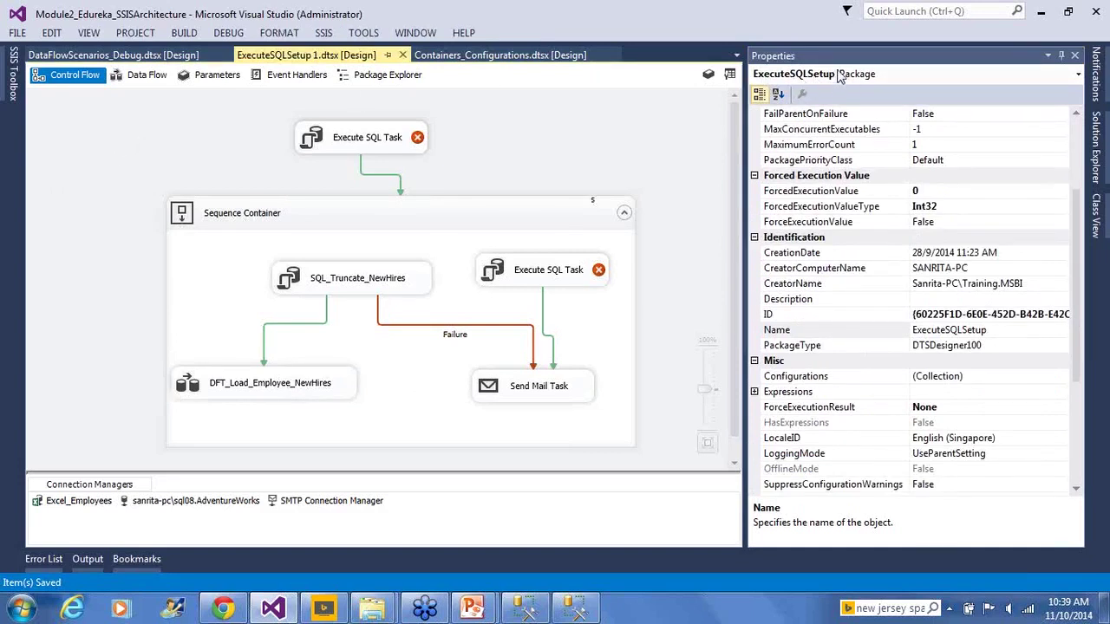
left_click(232, 393)
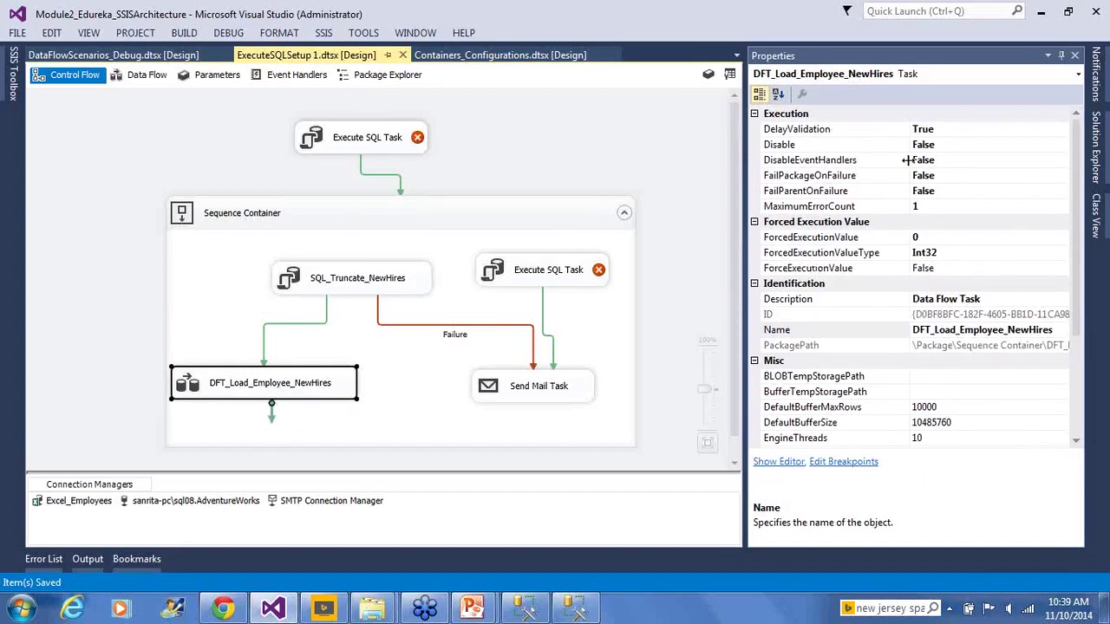
left_click(1080, 321)
left_click_drag(1080, 322, 1083, 404)
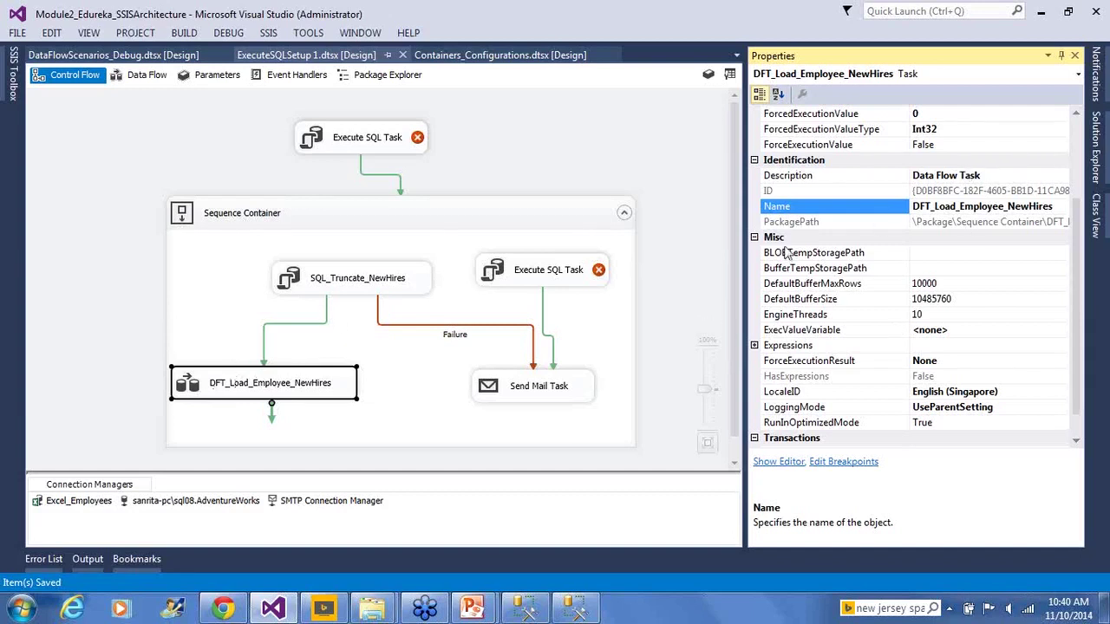
Revisit the package's properties and select DefaultBufferMaxRows among the properties of the DFT_Load_Employee_NewHires task.
left_click(715, 191)
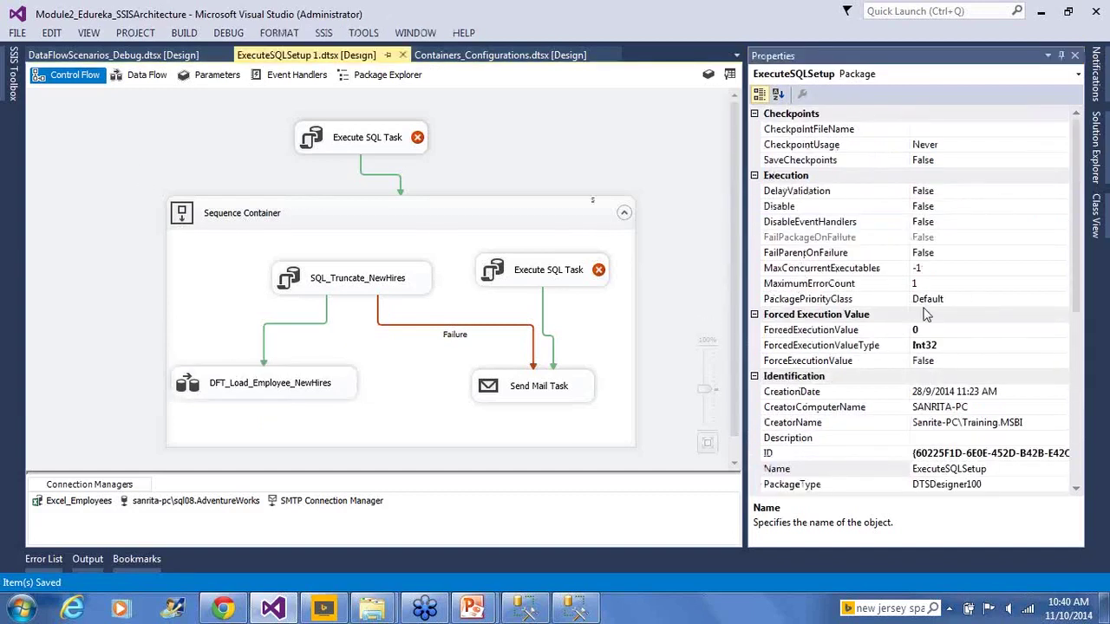
left_click(253, 395)
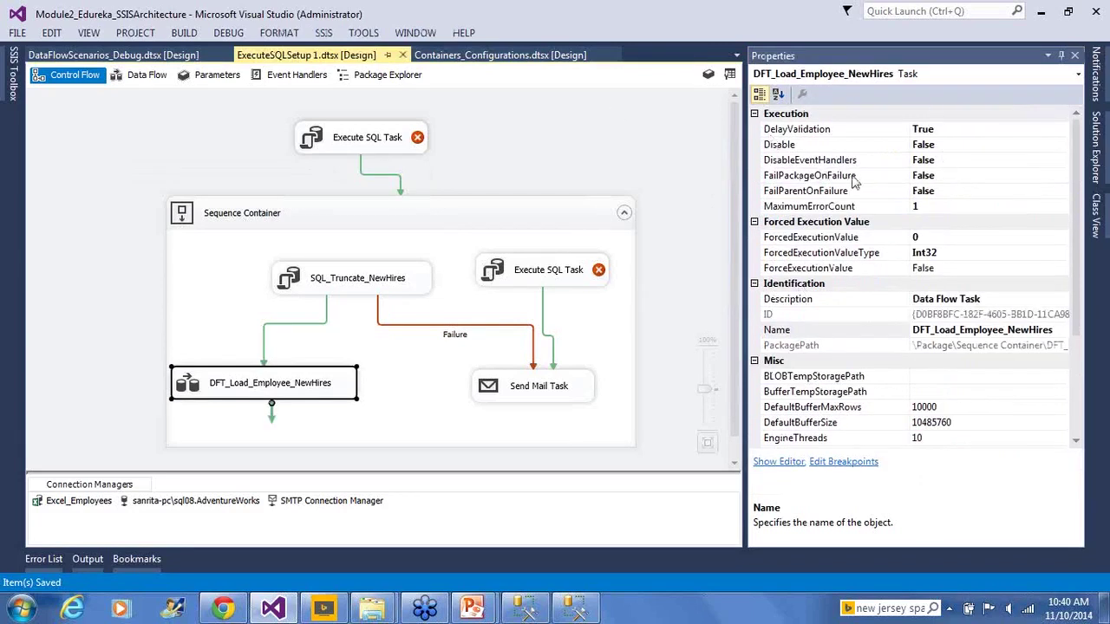
left_click(833, 330)
left_click_drag(1077, 282, 1084, 377)
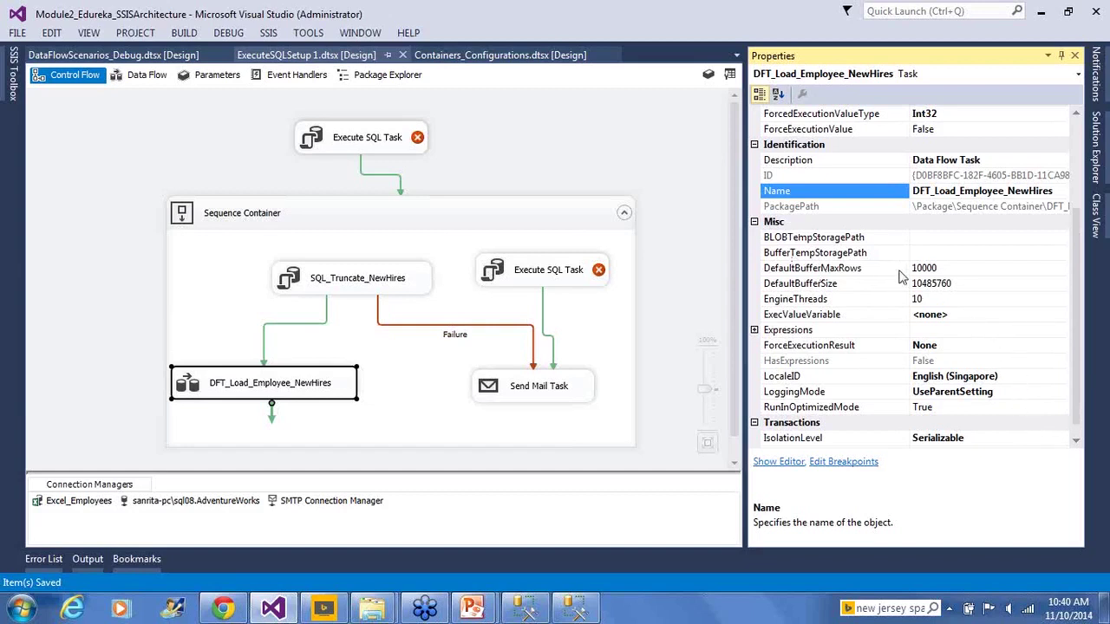
left_click(957, 269)
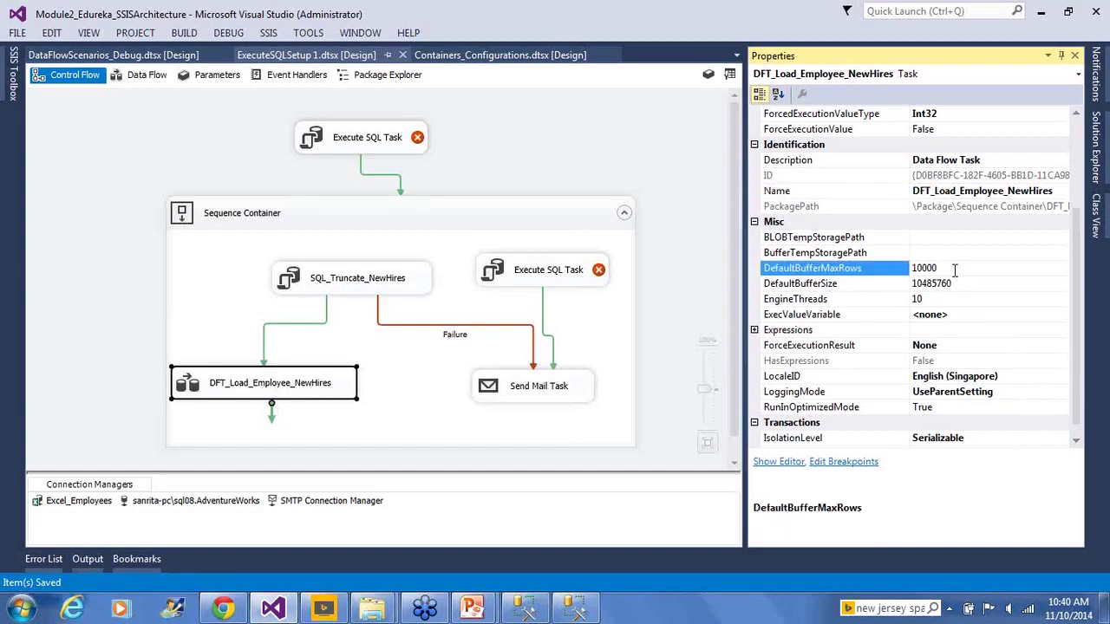
Turn on the drawing pen and circle the DefaultBufferMaxRows and DefaultBufferSize properties together.
left_click(1097, 43)
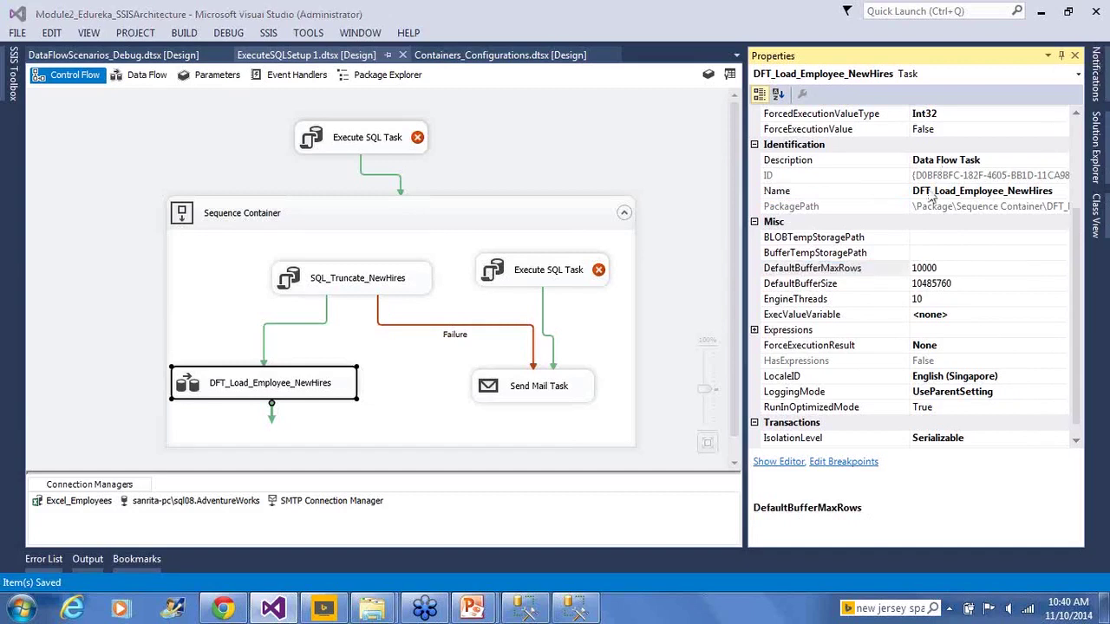
right_click(893, 230)
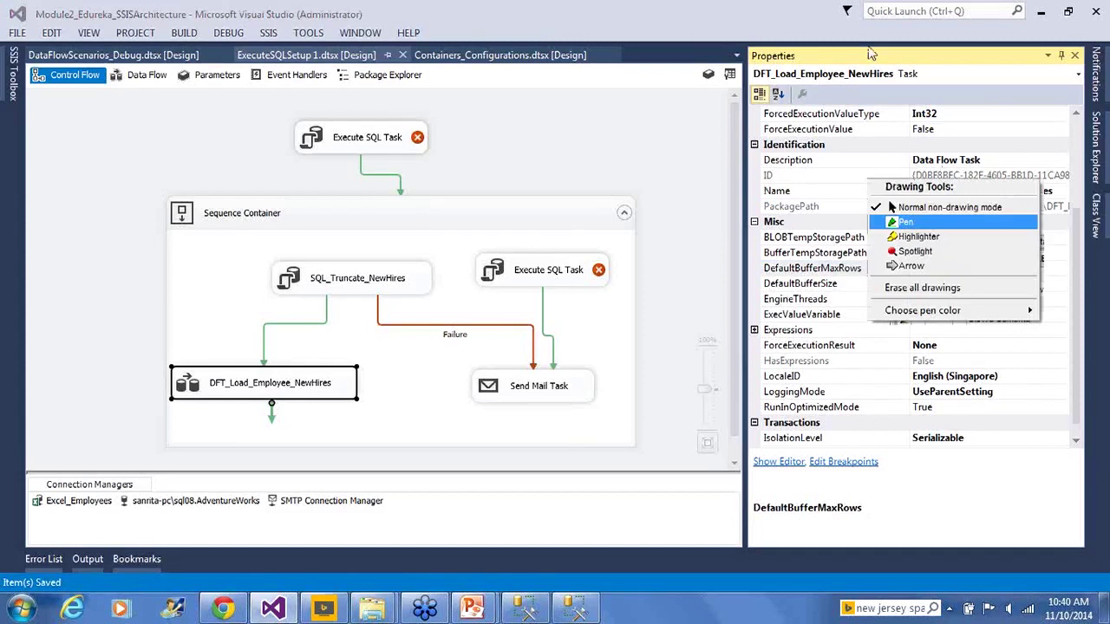
left_click(904, 218)
mouse_move(749, 268)
left_mouse_down()
mouse_move(806, 253)
mouse_move(973, 261)
mouse_move(965, 279)
mouse_move(918, 292)
mouse_move(760, 276)
mouse_move(763, 257)
left_mouse_up()
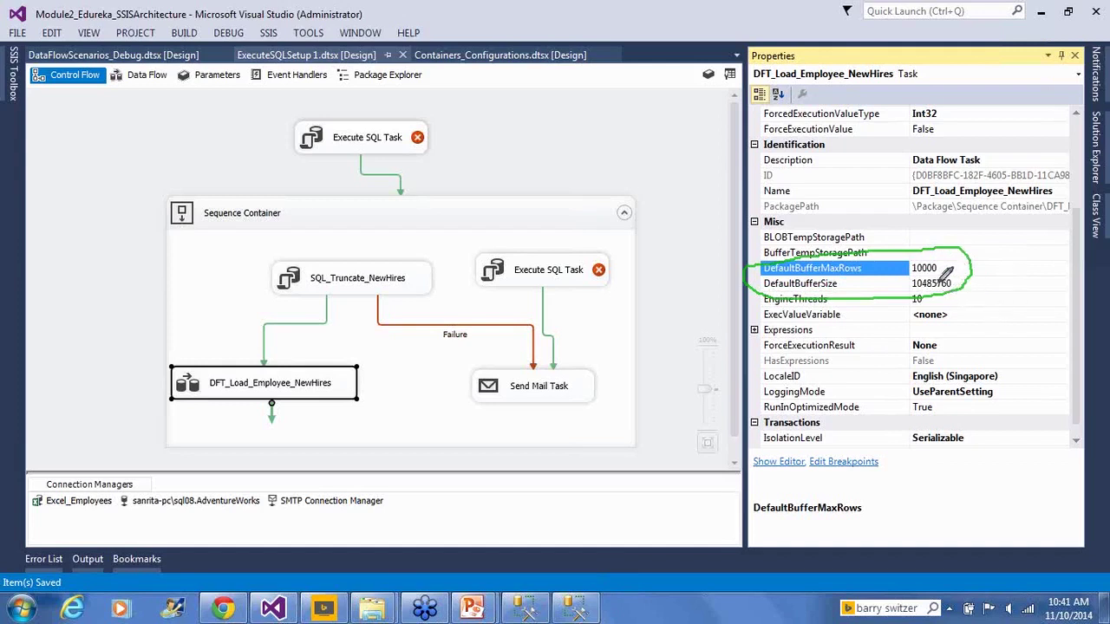
Underline the DefaultBufferSize value, annotate it with KB beside it, and clear all drawings.
mouse_move(948, 282)
left_mouse_down()
mouse_move(1010, 276)
mouse_move(1030, 304)
left_mouse_up()
mouse_move(1039, 259)
left_mouse_down()
mouse_move(1053, 255)
mouse_move(1052, 292)
left_mouse_up()
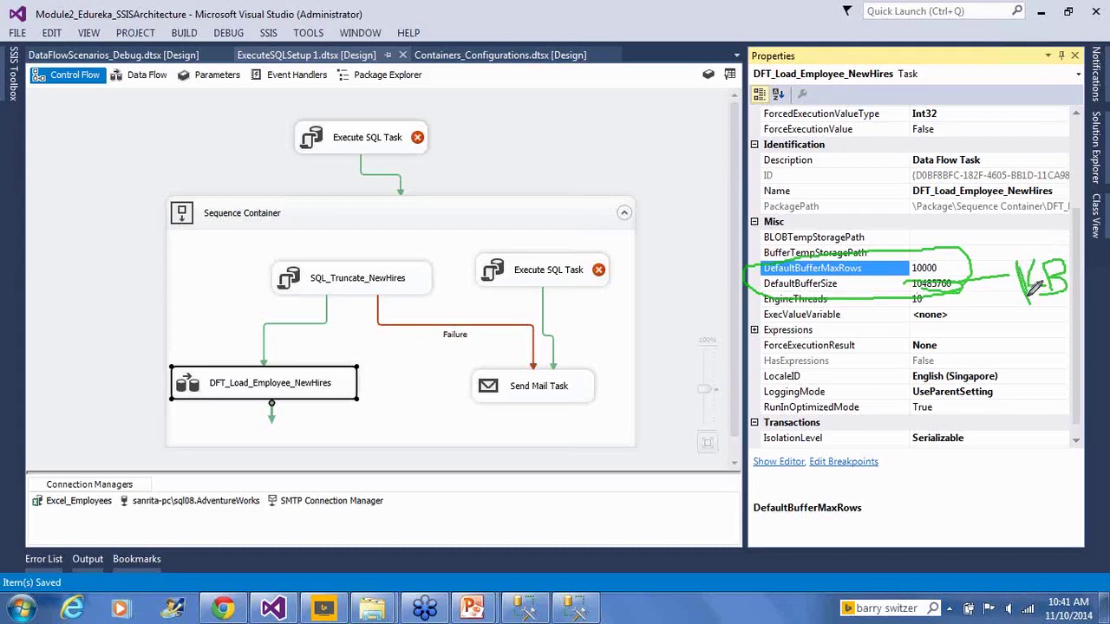
mouse_move(1058, 251)
left_mouse_down()
mouse_move(1014, 299)
mouse_move(1045, 273)
left_mouse_up()
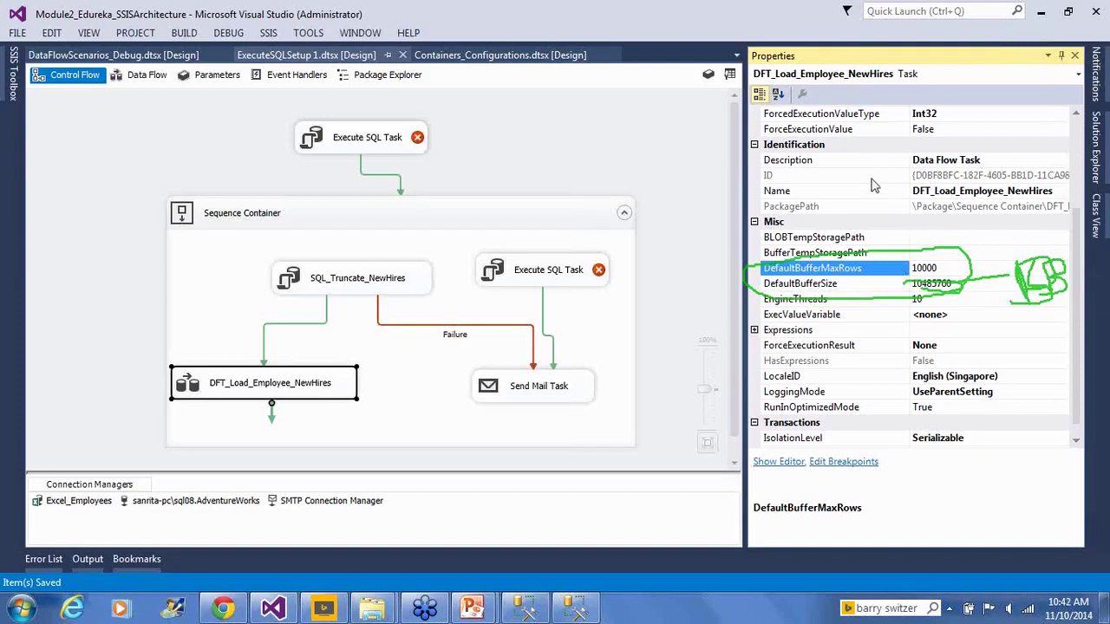
key("Escape")
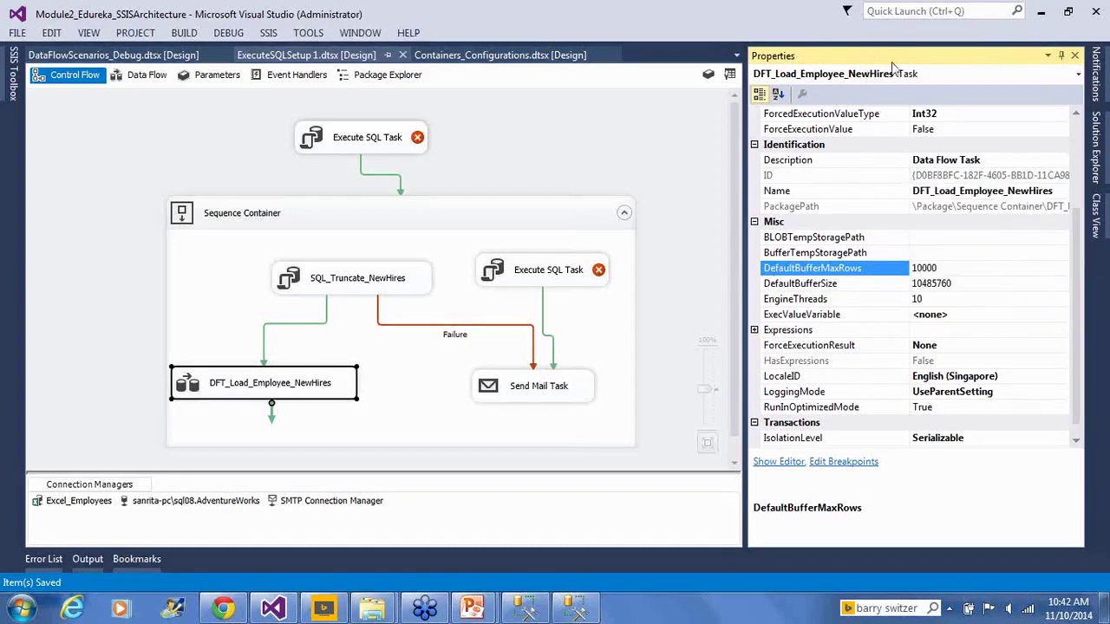
Circle the DefaultBufferSize and DefaultBufferMaxRows values and the EngineThreads property with the pen.
mouse_move(971, 279)
left_mouse_down()
mouse_move(907, 278)
mouse_move(954, 288)
left_mouse_up()
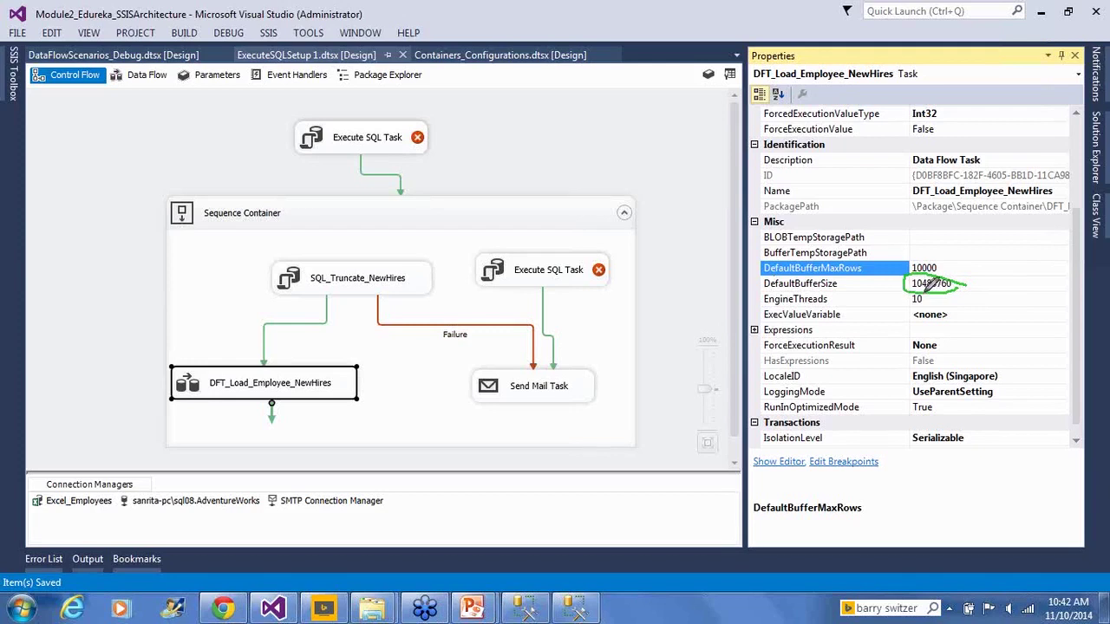
mouse_move(929, 283)
left_mouse_down()
mouse_move(912, 286)
mouse_move(918, 260)
mouse_move(963, 249)
mouse_move(975, 269)
mouse_move(893, 286)
mouse_move(893, 270)
mouse_move(917, 255)
left_mouse_up()
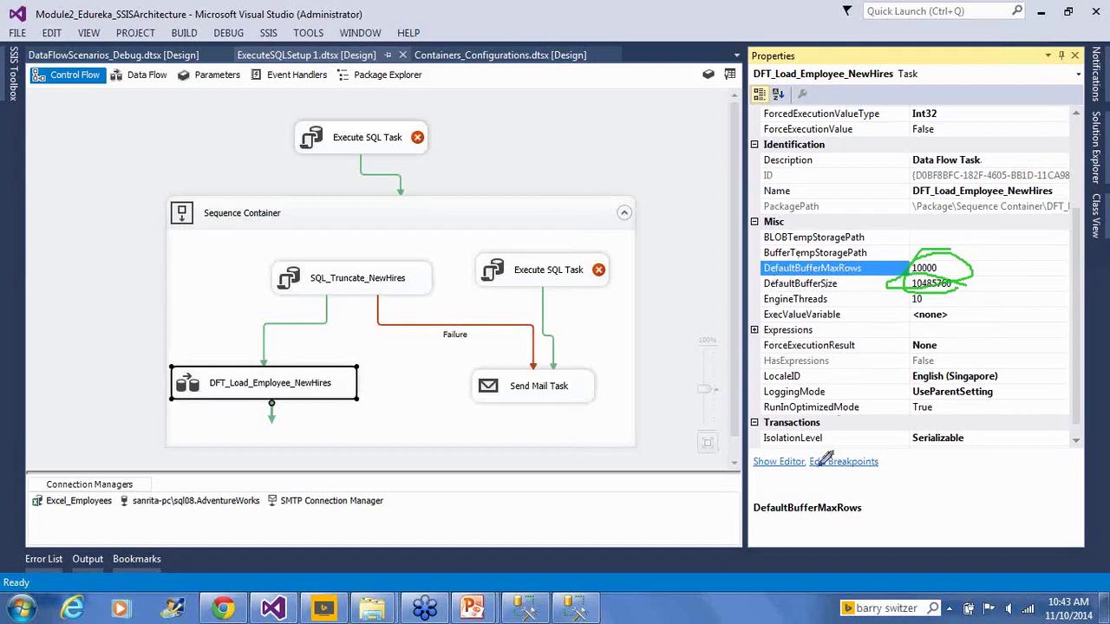
mouse_move(947, 294)
left_mouse_down()
mouse_move(764, 292)
mouse_move(784, 305)
mouse_move(945, 293)
left_mouse_up()
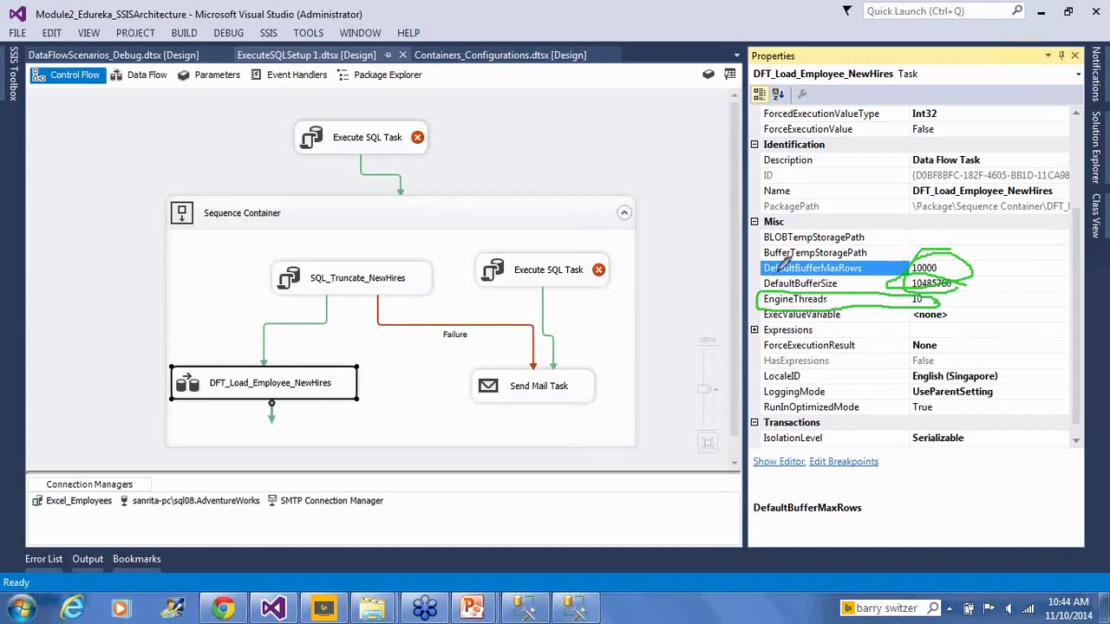
Circle the BLOBTempStoragePath and BufferTempStoragePath properties and clear all drawings.
mouse_move(761, 253)
left_mouse_down()
mouse_move(842, 209)
mouse_move(911, 247)
left_mouse_up()
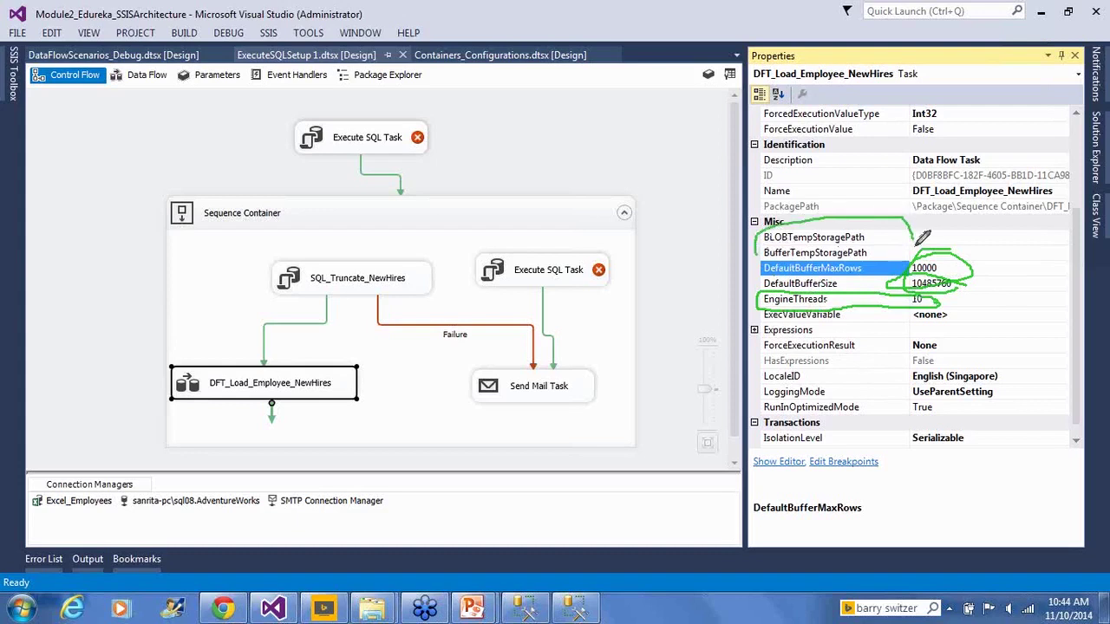
mouse_move(842, 247)
left_mouse_down()
mouse_move(760, 256)
mouse_move(760, 227)
mouse_move(908, 205)
mouse_move(934, 239)
mouse_move(877, 255)
left_mouse_up()
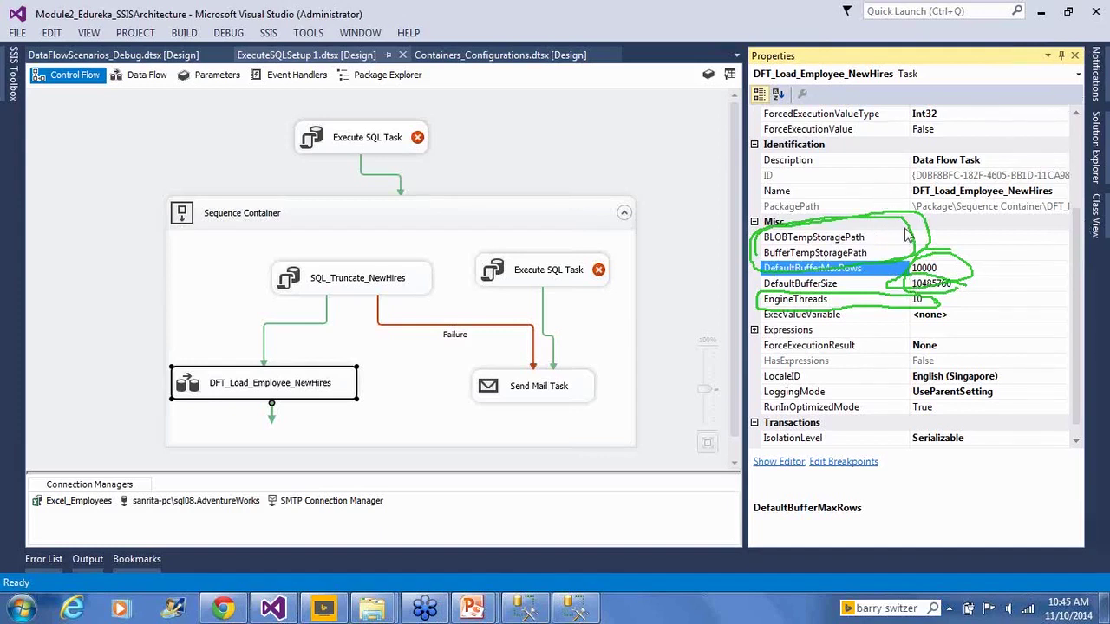
key("Escape")
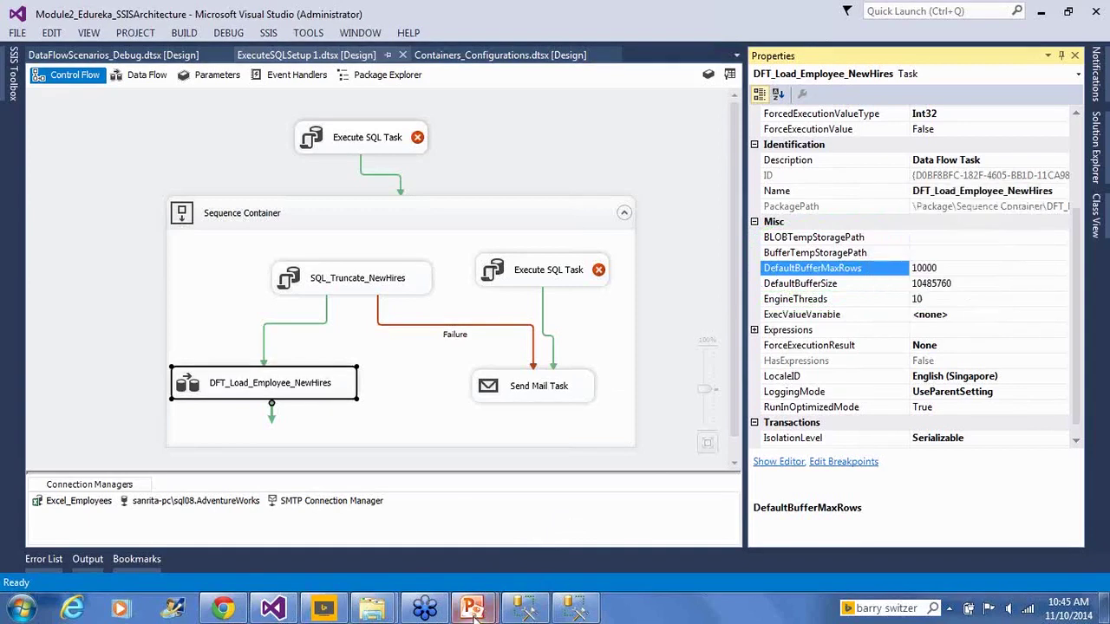
Show the properties of the ExecuteSQLSetup package.
mouse_move(485, 611)
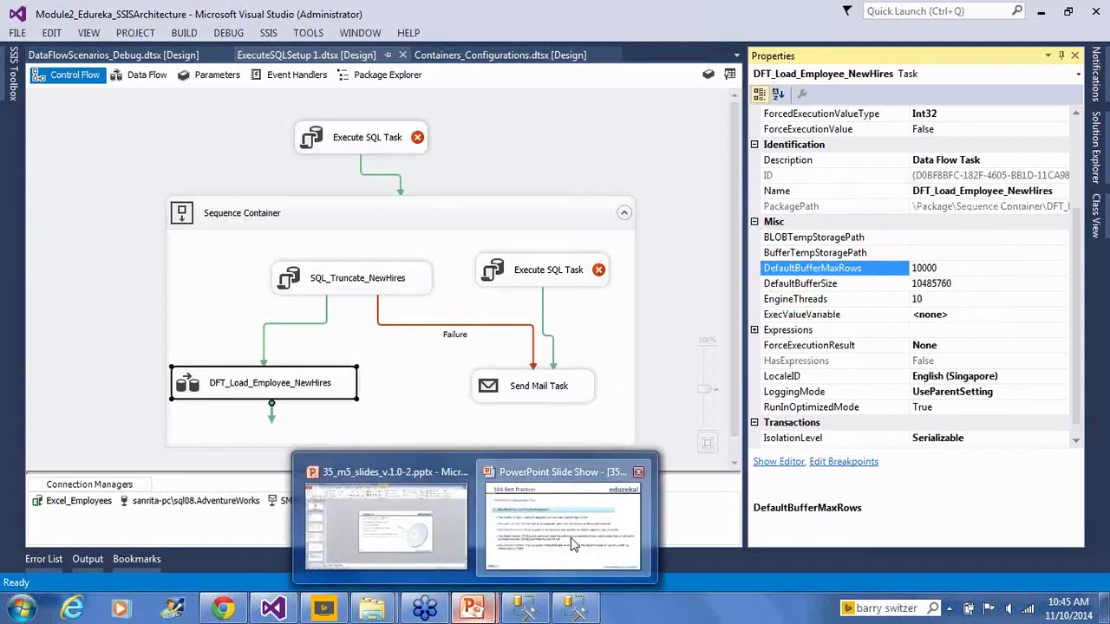
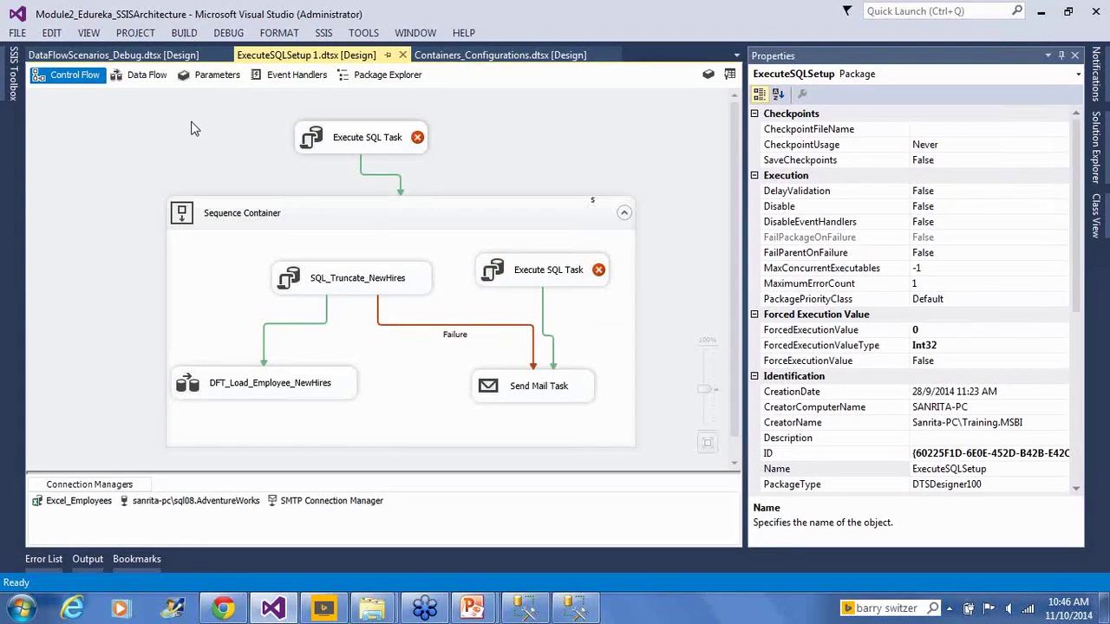
right_click(129, 120)
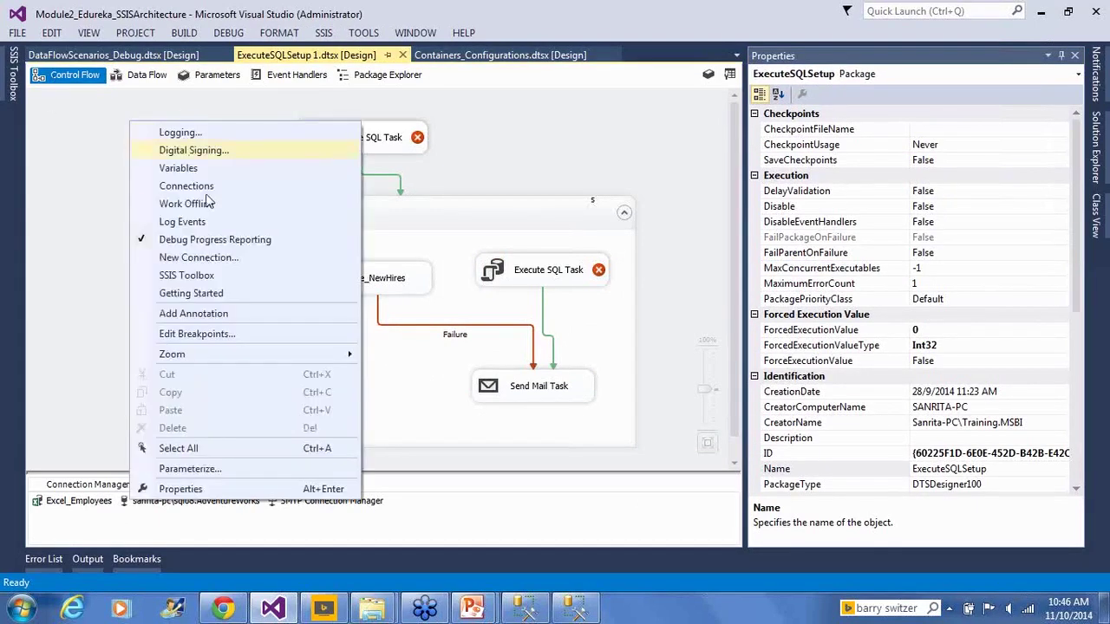
left_click(198, 490)
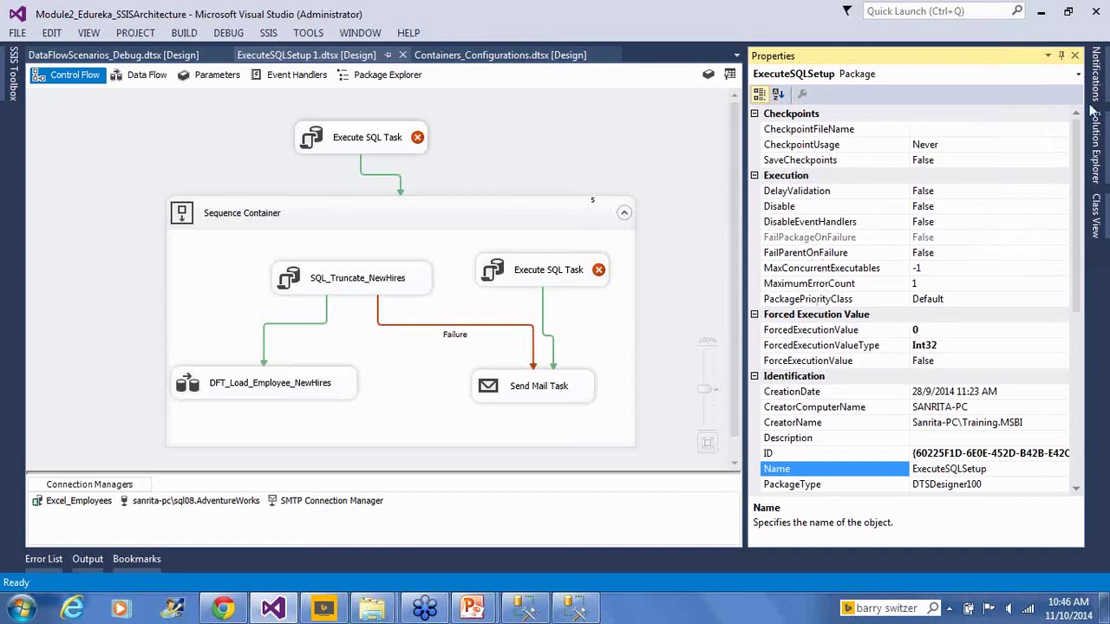
Turn on the drawing pen, circle the MaxConcurrentExecutables property with its value, and leave drawing mode.
left_click(1097, 41)
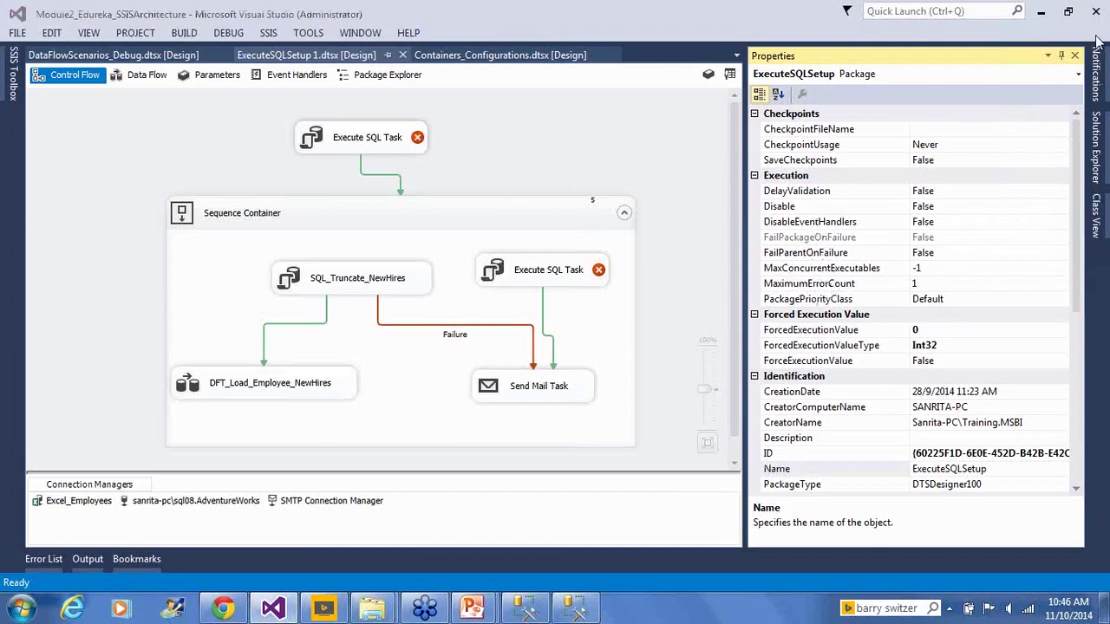
right_click(898, 224)
left_click(902, 221)
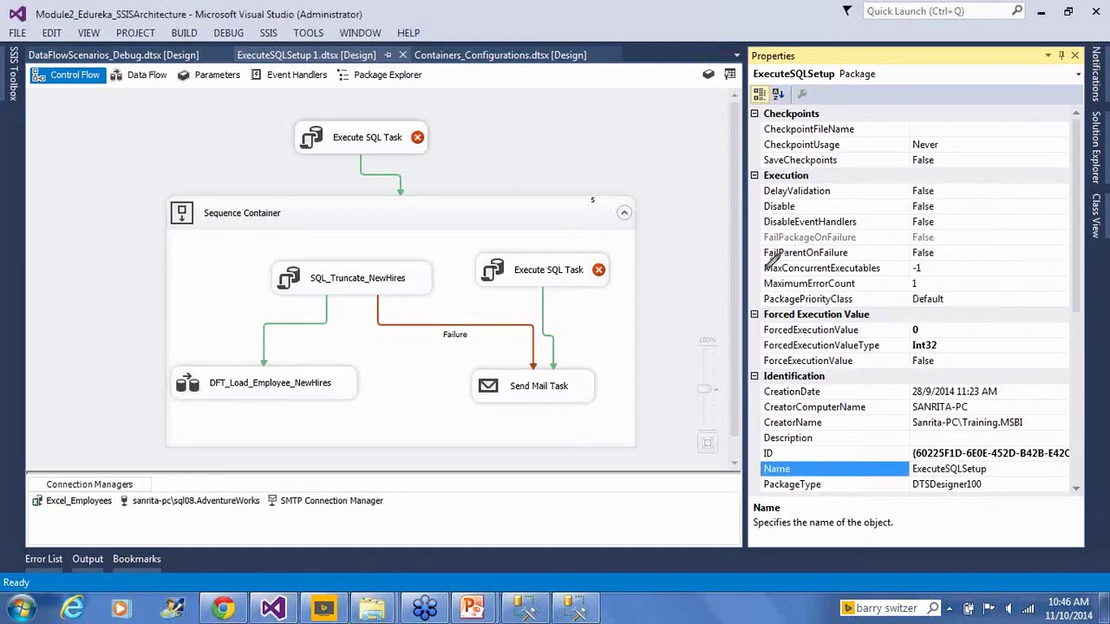
left_click_drag(763, 274, 853, 267)
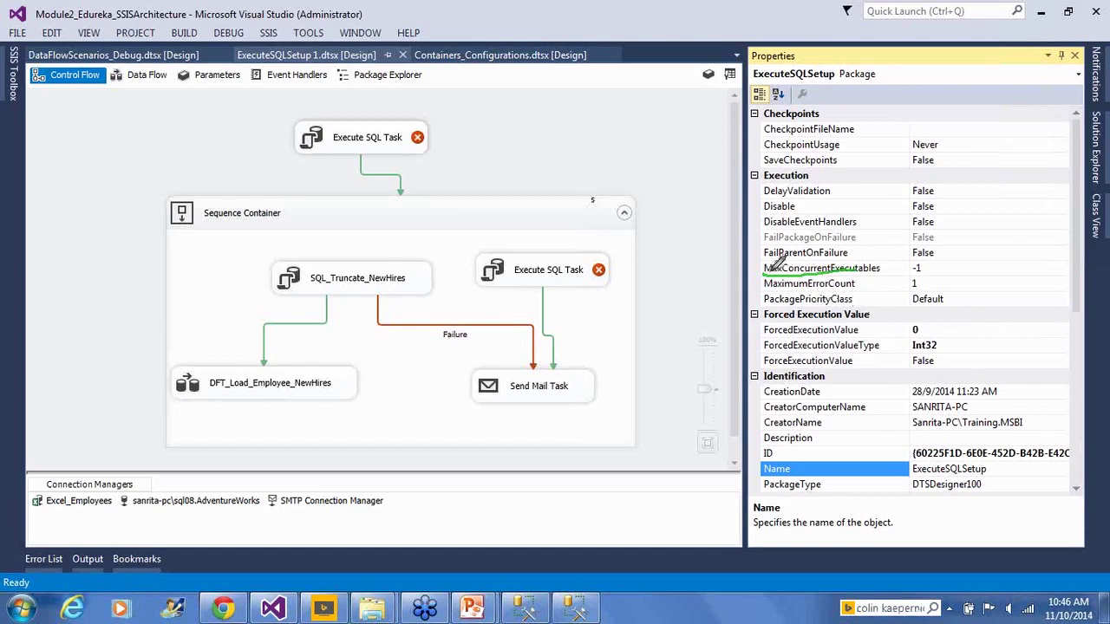
mouse_move(767, 270)
left_mouse_down()
mouse_move(760, 260)
mouse_move(828, 250)
mouse_move(941, 254)
mouse_move(943, 267)
mouse_move(852, 275)
left_mouse_up()
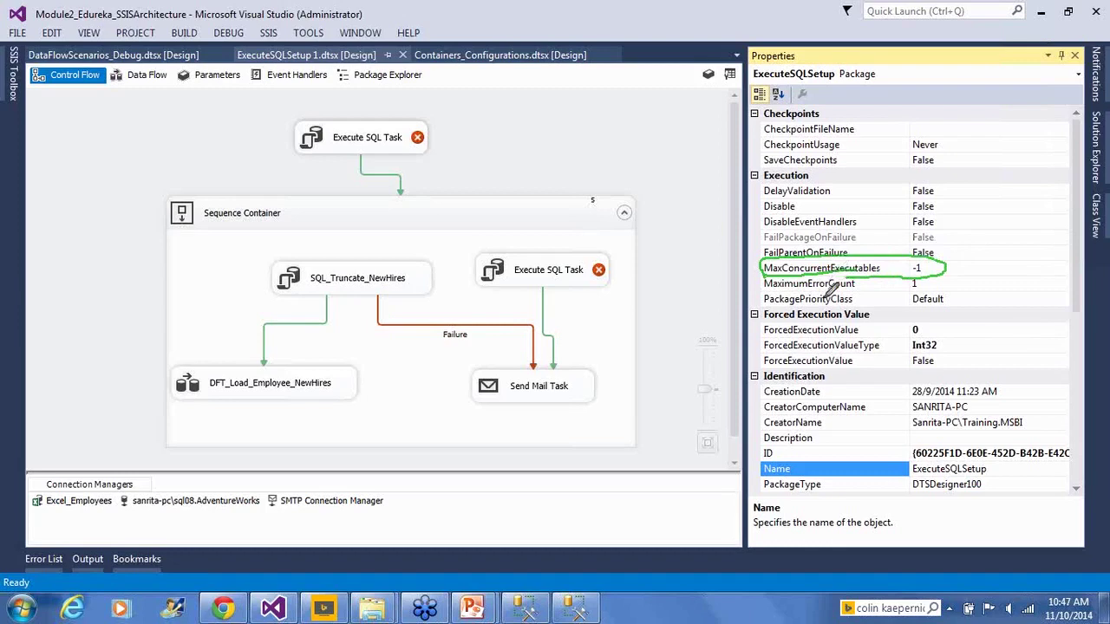
key("alt+Tab")
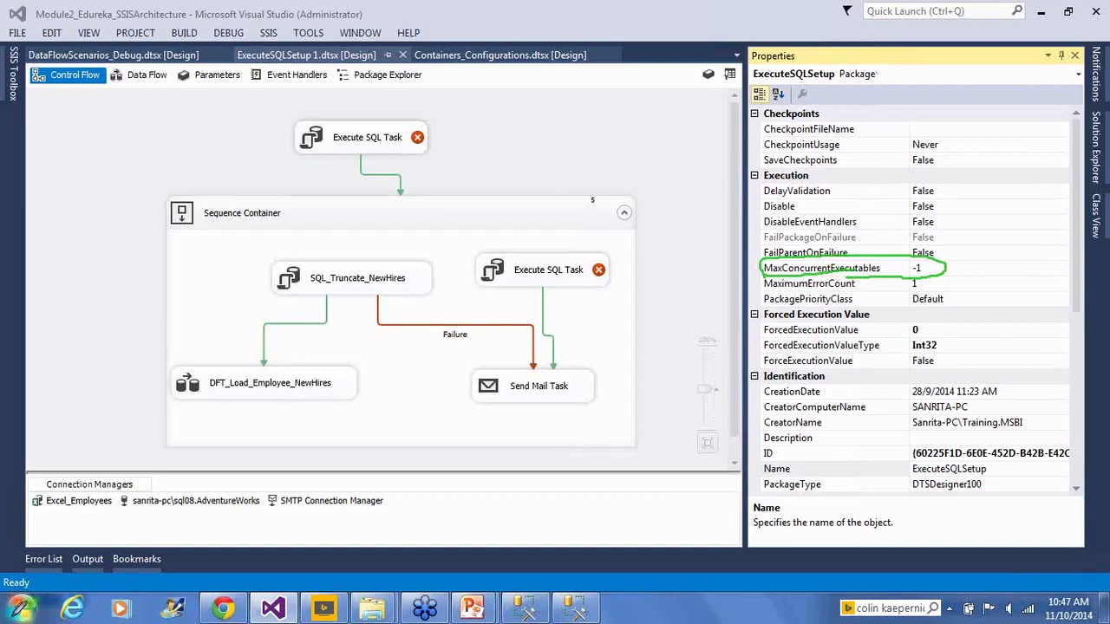
right_click(5, 612)
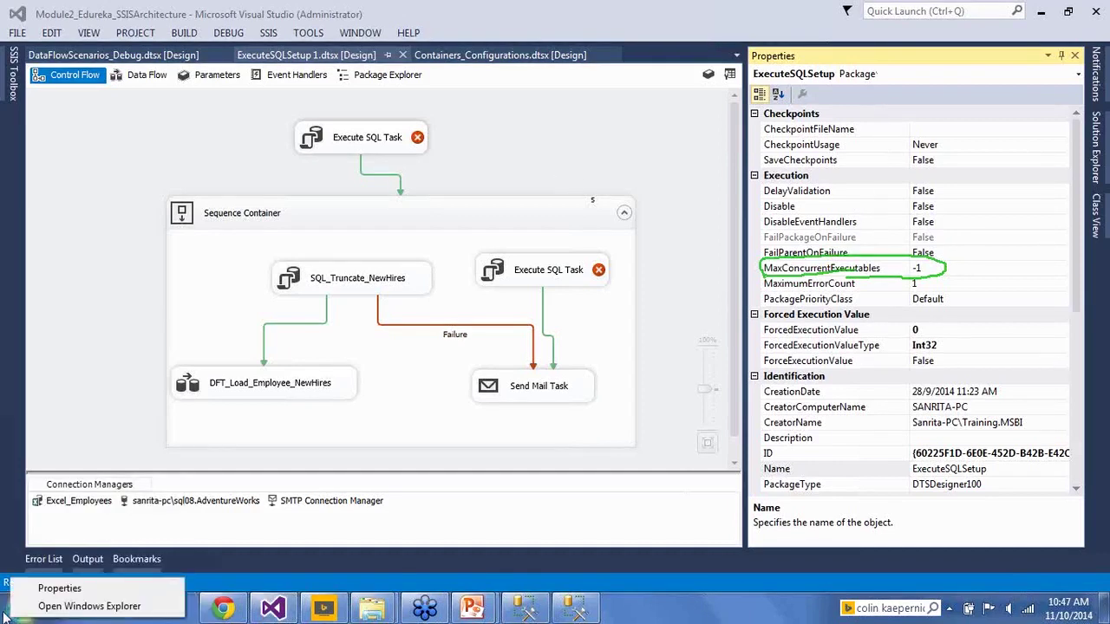
left_click(79, 301)
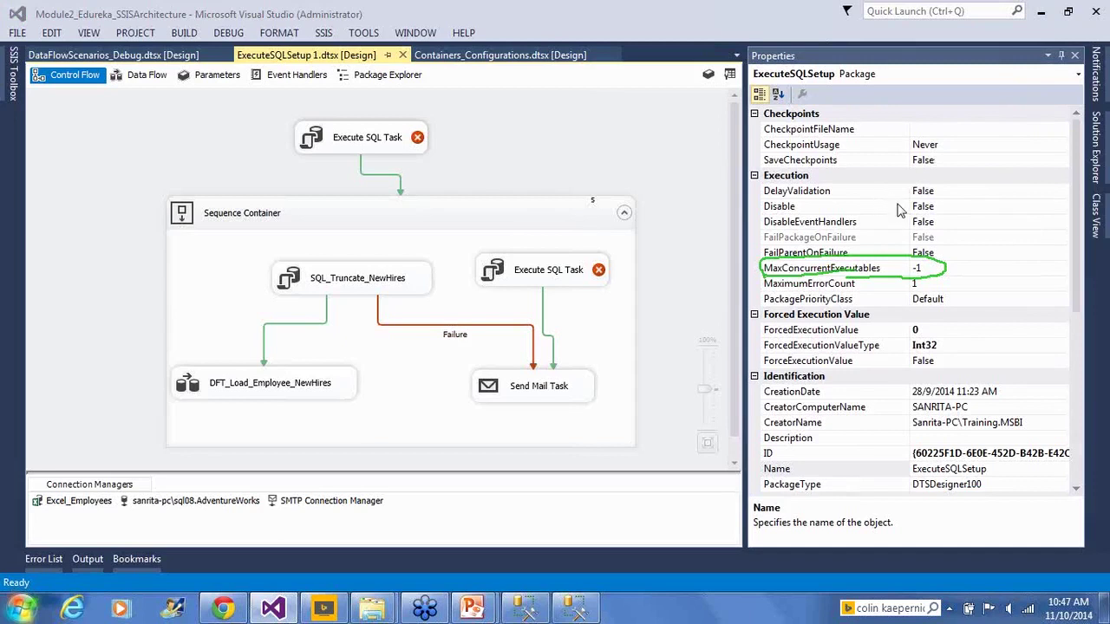
Add a Data Flow Task beside the top Execute SQL Task in the control flow and delete it again.
mouse_move(19, 87)
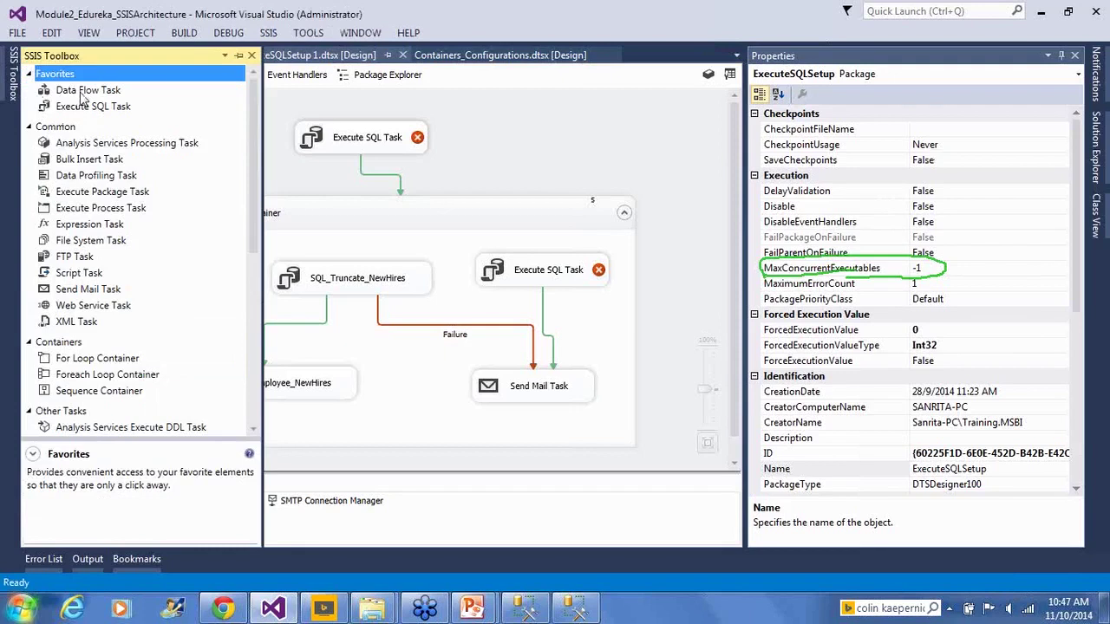
left_click(80, 90)
left_click_drag(378, 143, 546, 139)
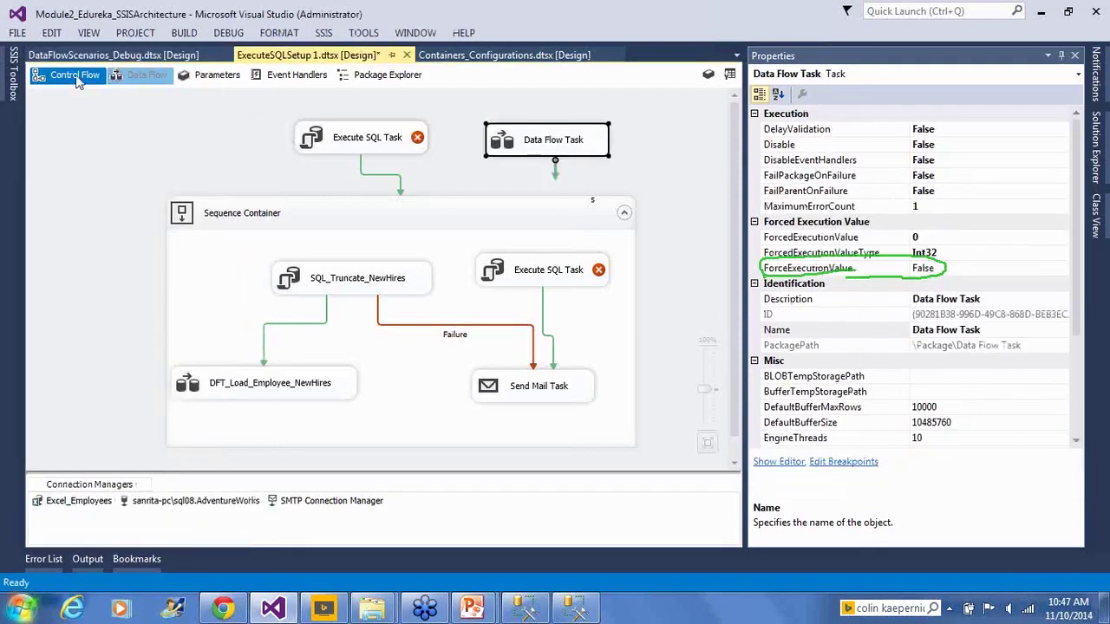
mouse_move(19, 83)
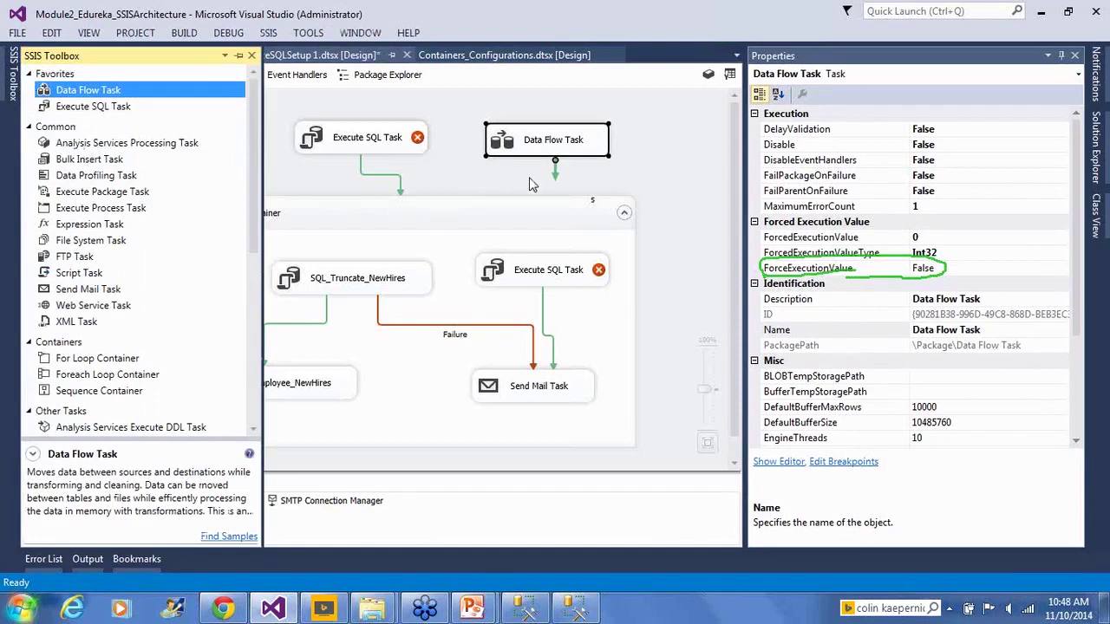
left_click(610, 152)
key("Delete")
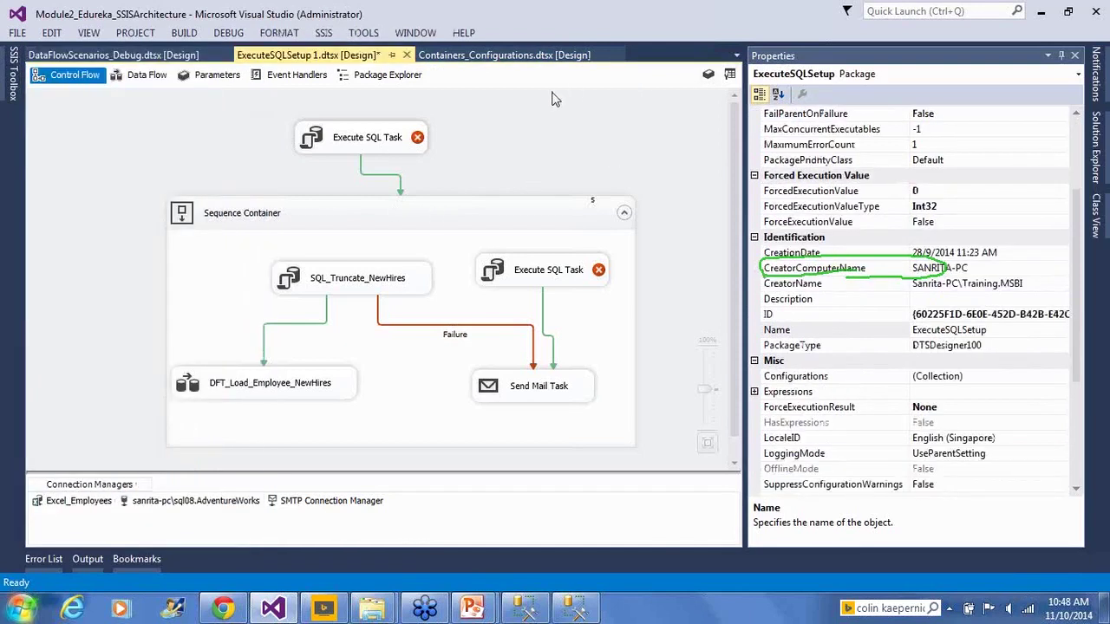
Save the ExecuteSQLSetup 1 package and close all open packages, with the Properties pane auto-hidden and the window restored down.
key("ctrl+s")
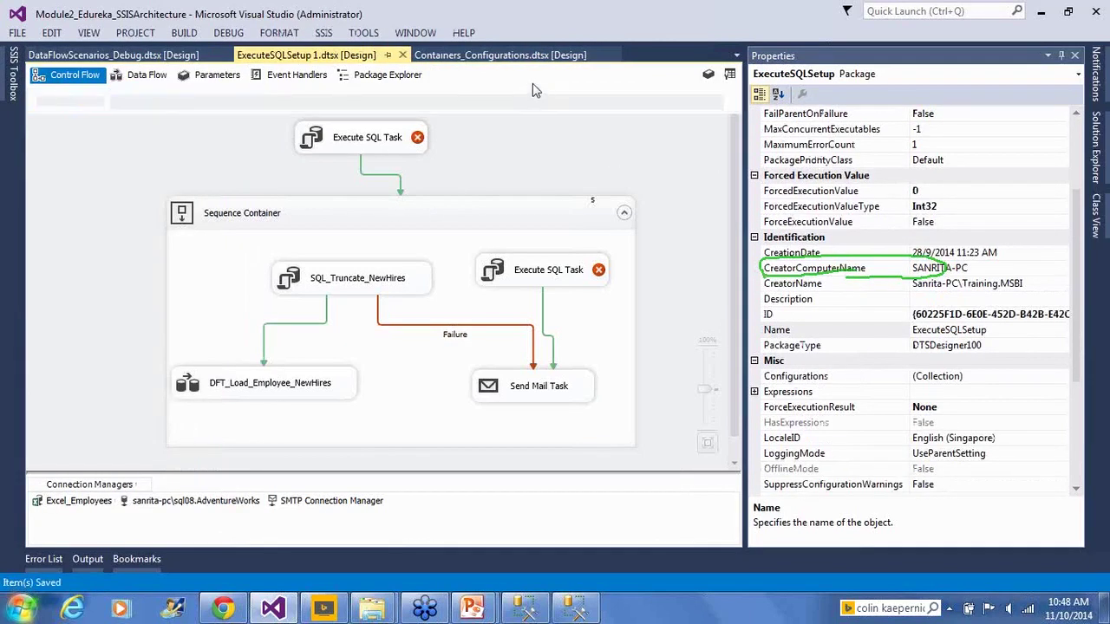
key("ctrl+F4")
key("ctrl+F4")
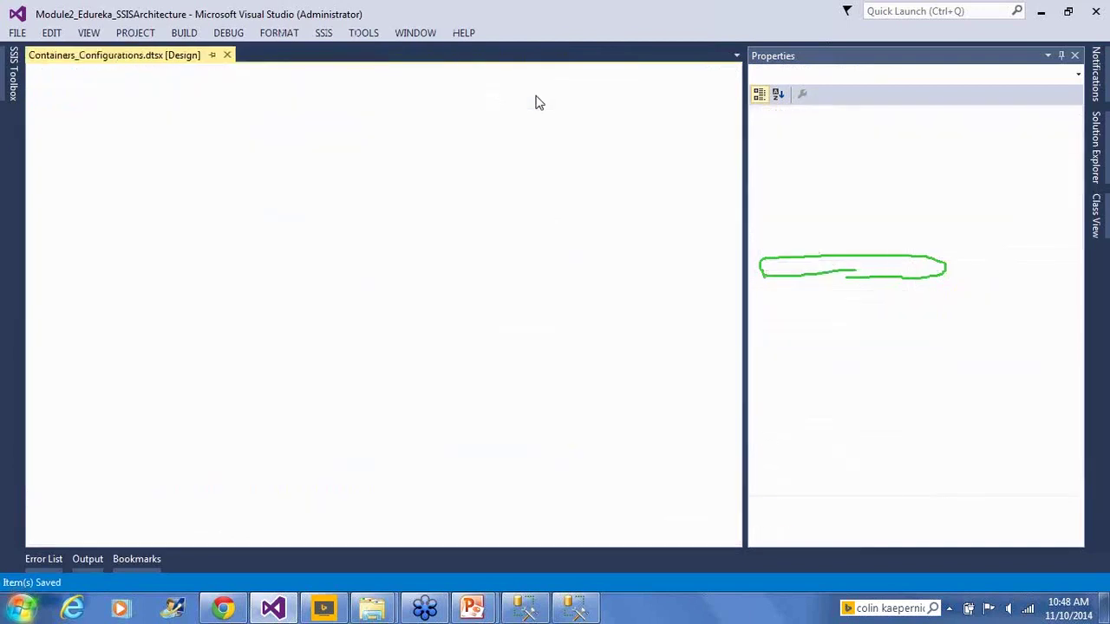
key("ctrl+F4")
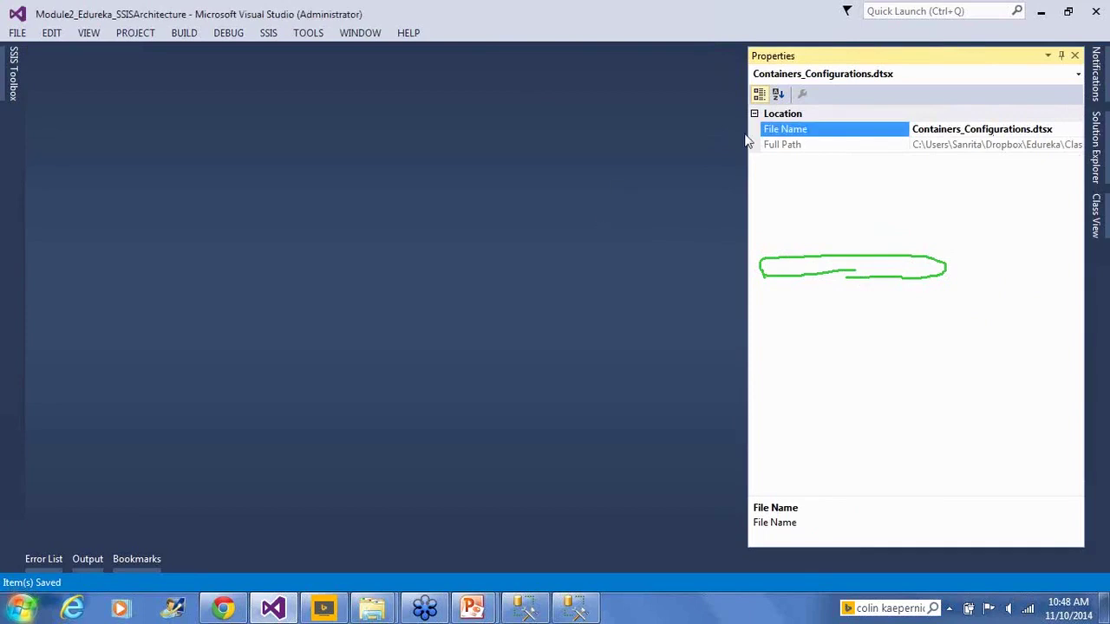
left_click(1061, 55)
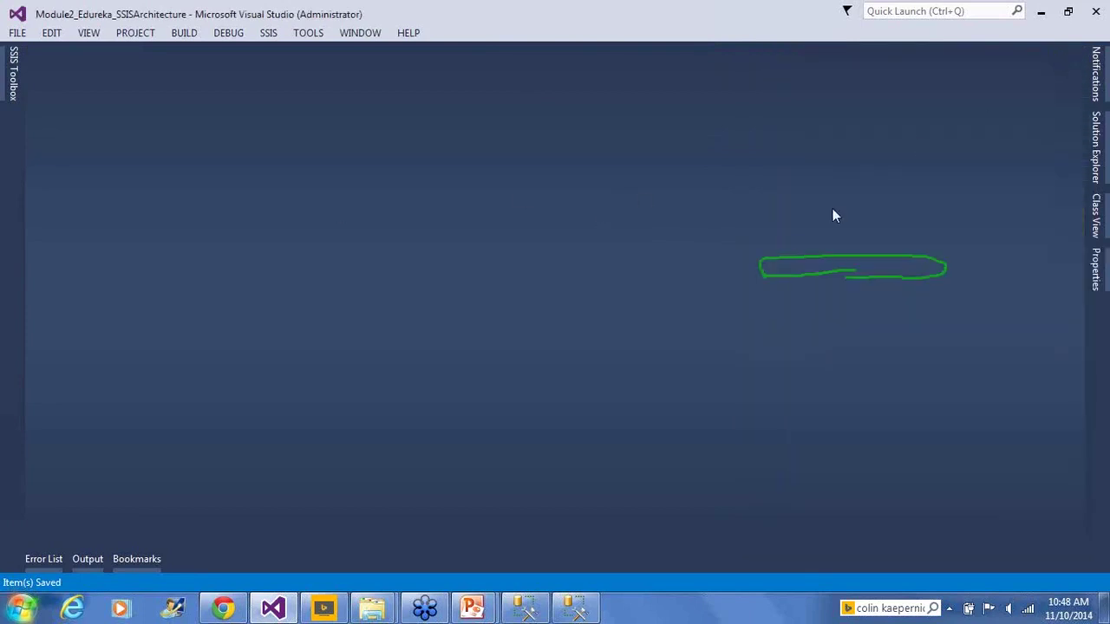
left_click(1061, 18)
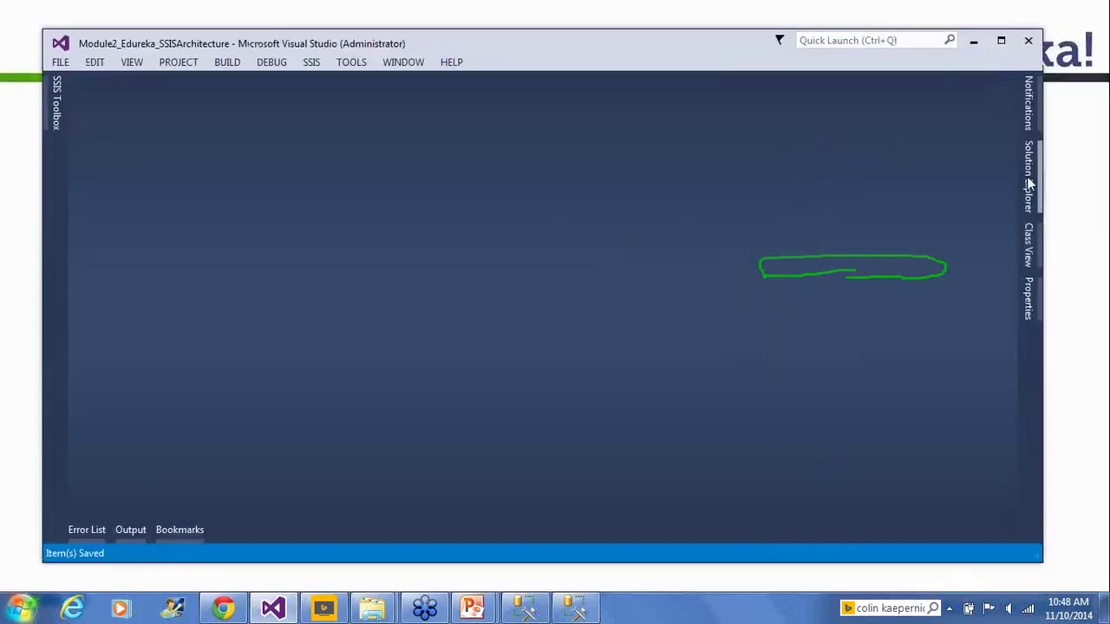
Show the Solution Explorer and clear all pen drawings from the screen.
left_click(1029, 174)
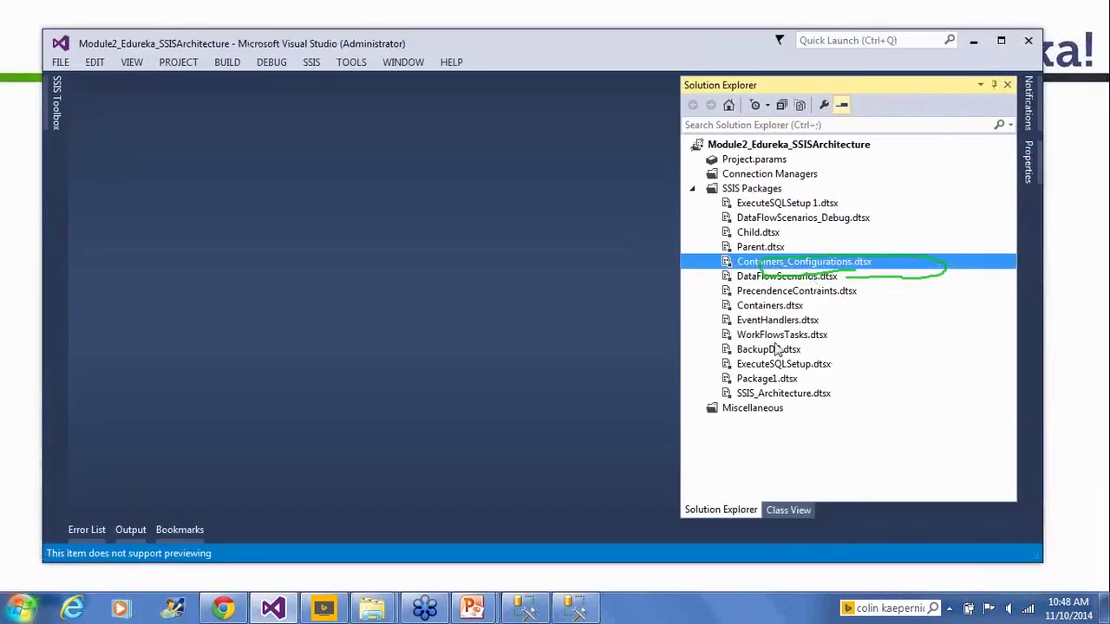
right_click(978, 301)
left_click(975, 291)
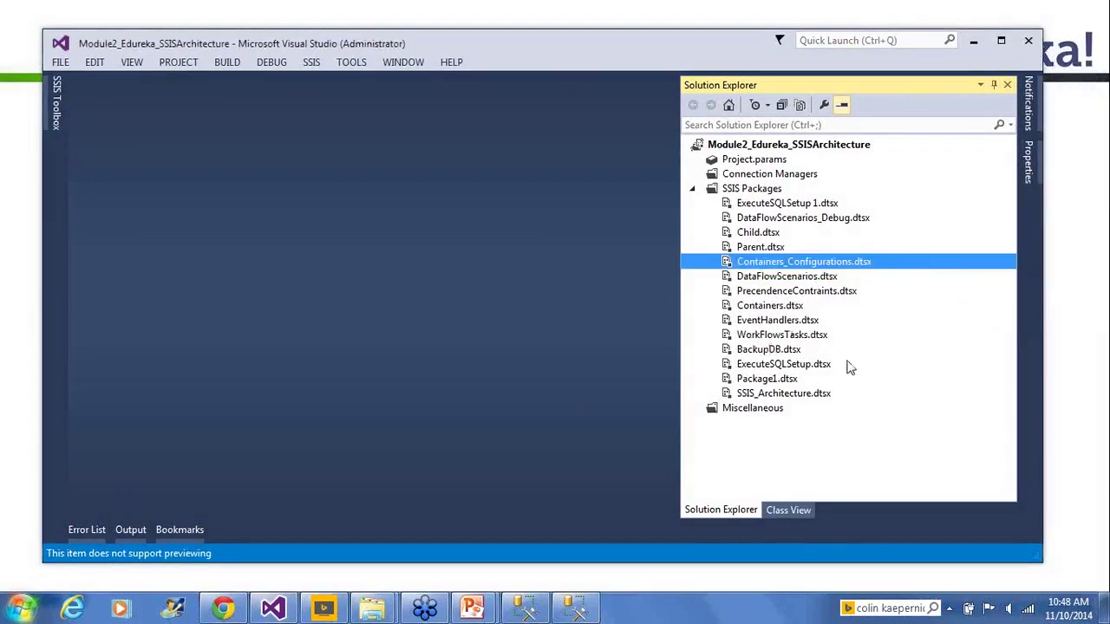
Duplicate the DataFlowScenarios_Debug.dtsx package within the SSIS Packages folder.
right_click(827, 219)
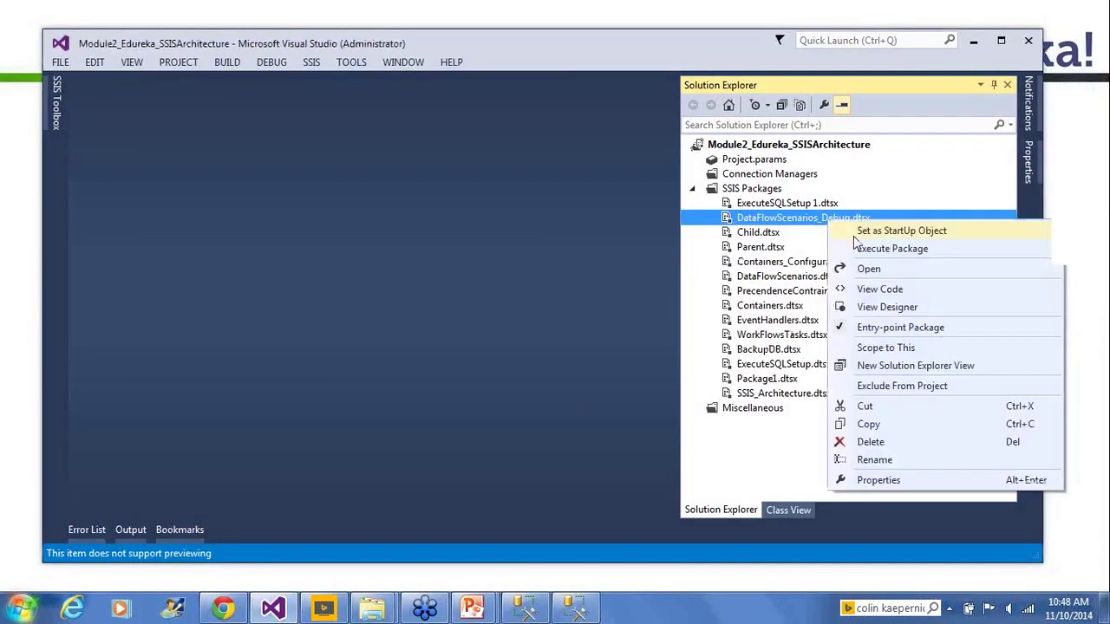
left_click(878, 425)
left_click(773, 191)
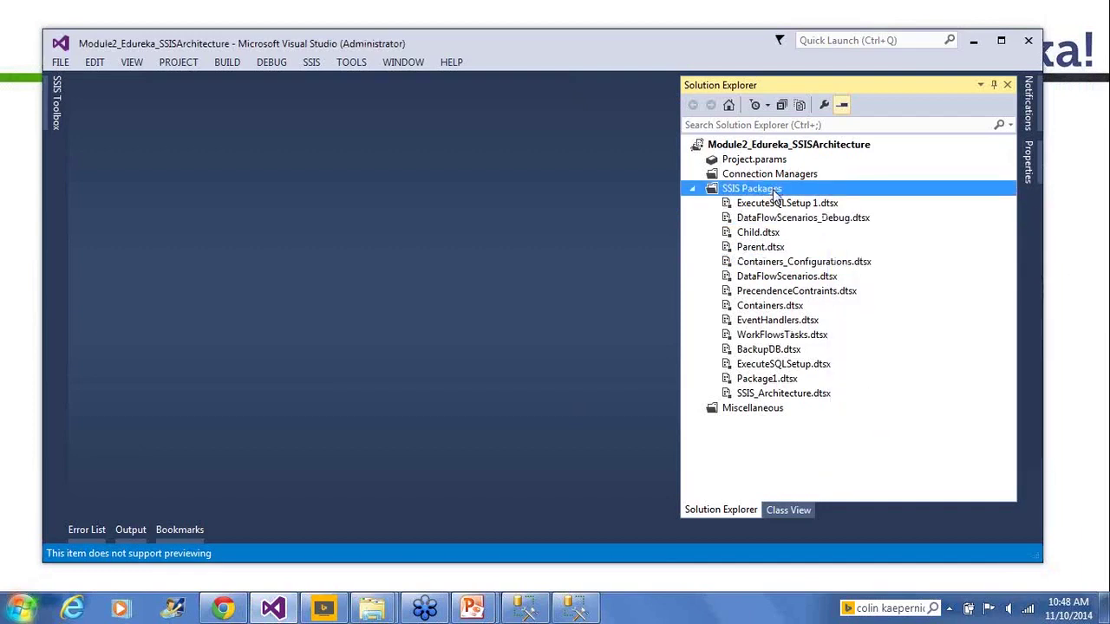
right_click(789, 196)
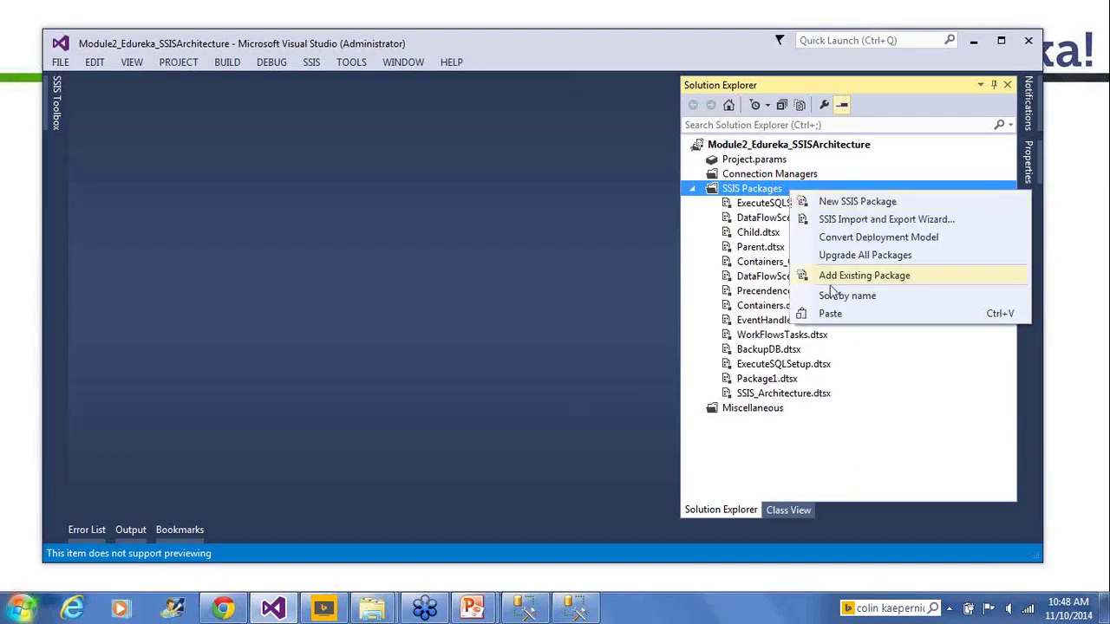
left_click(835, 312)
Rename the copied package as DataFlowScenarios_Optimization.dtsx and open it in the designer.
left_click(833, 410)
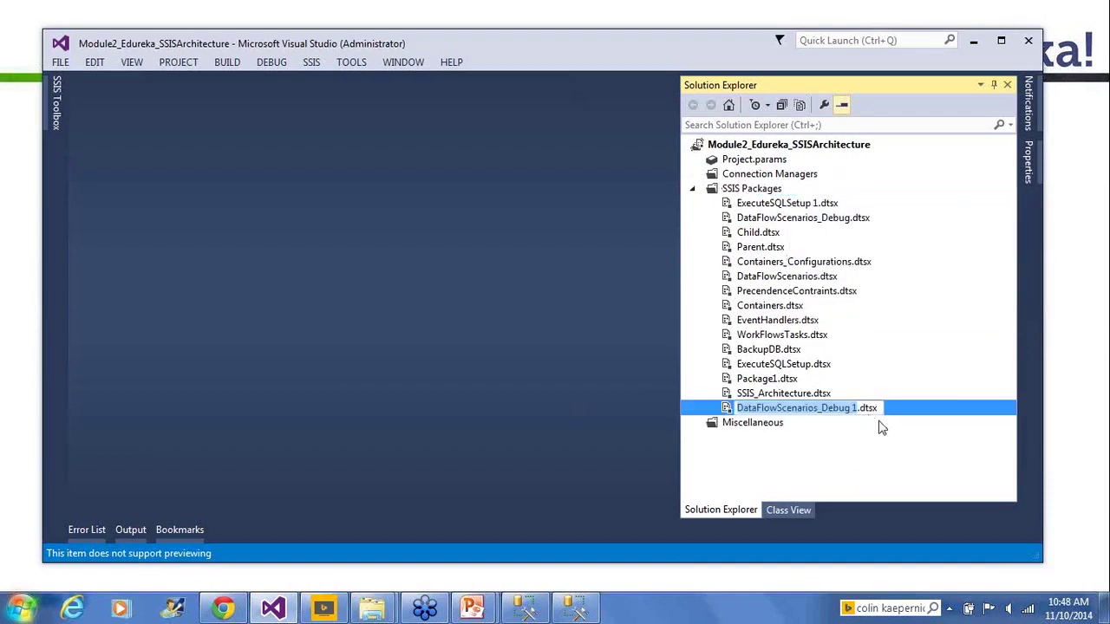
double_click(853, 409)
key("BackSpace")
key("BackSpace")
key("BackSpace")
key("BackSpace")
key("BackSpace")
key("BackSpace")
key("BackSpace")
key("BackSpace")
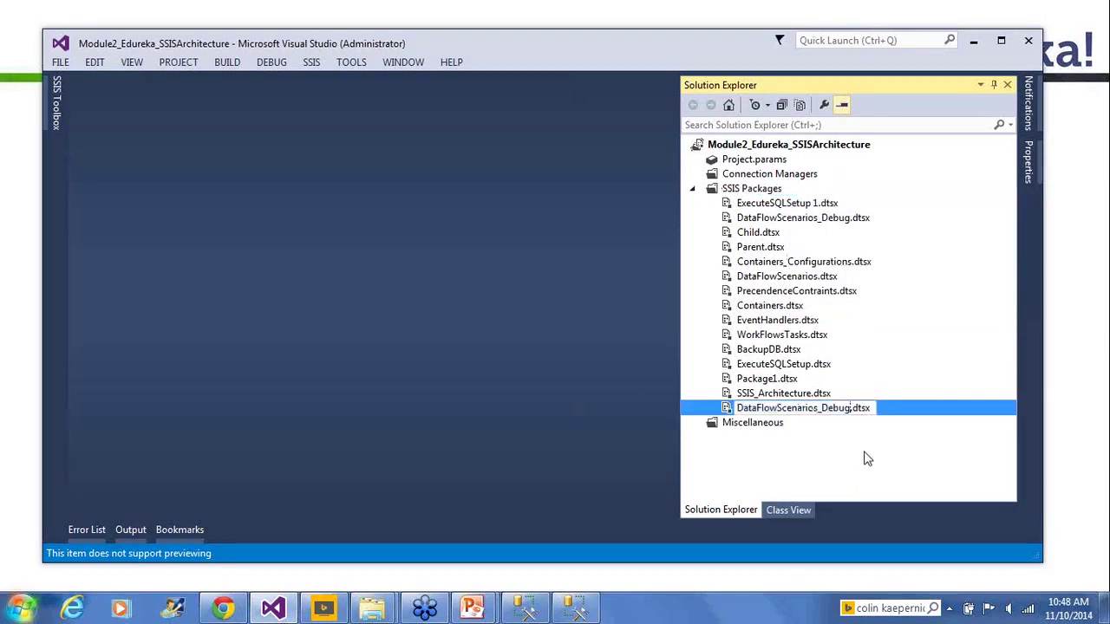
type("_Optimiza")
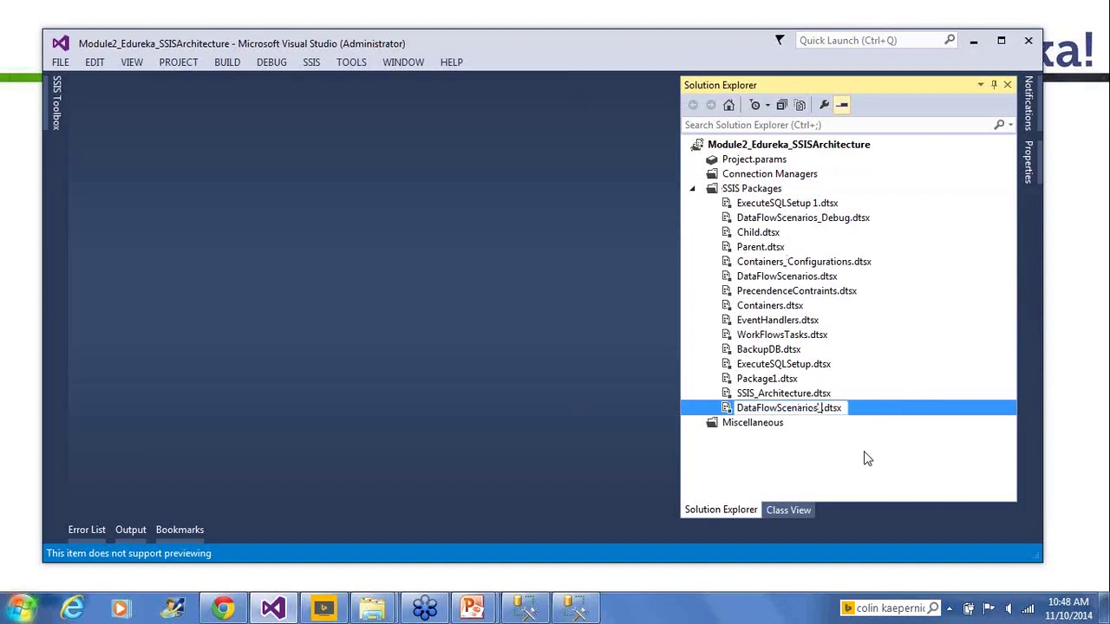
type("tion")
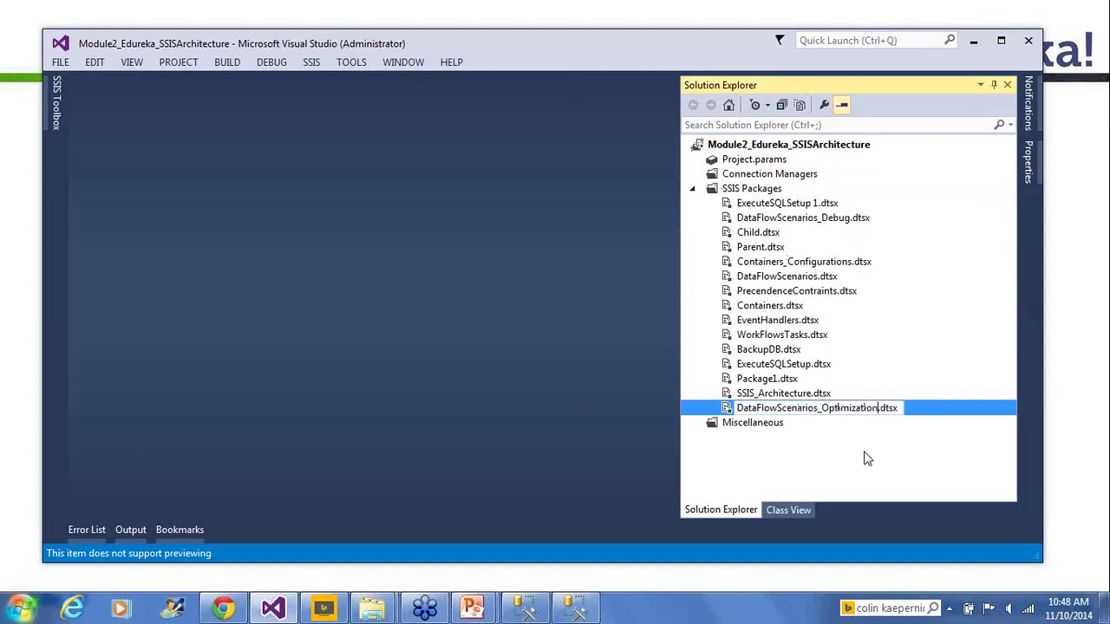
left_click(722, 414)
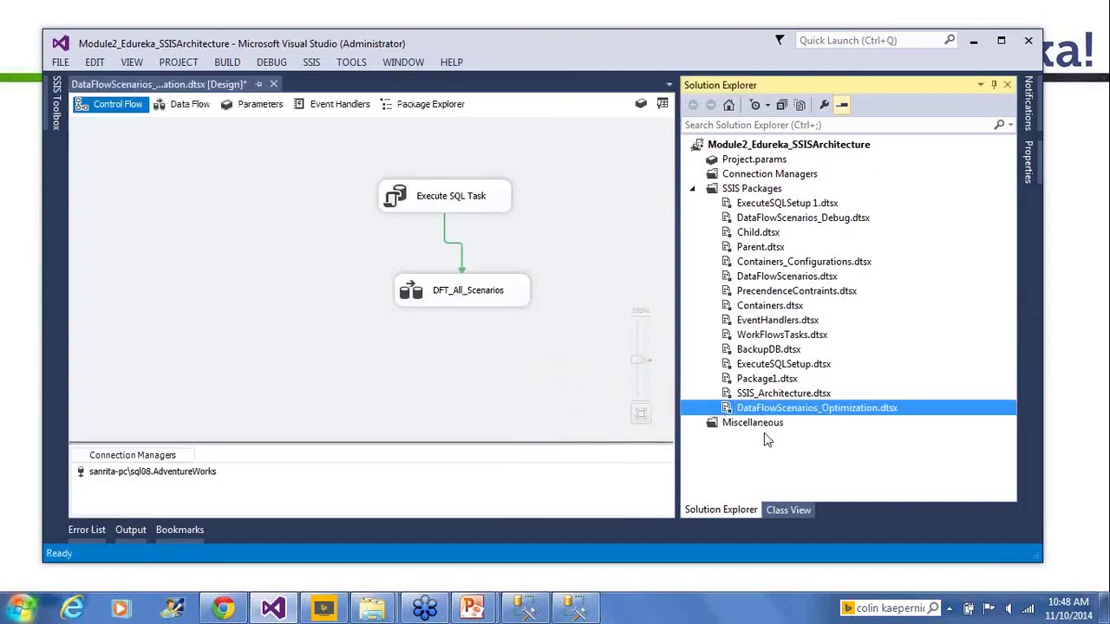
View the ExecuteSQLSetup 1 control flow and the DFT_All_Scenarios data flow, and save the DataFlowScenarios_Optimization package.
double_click(791, 204)
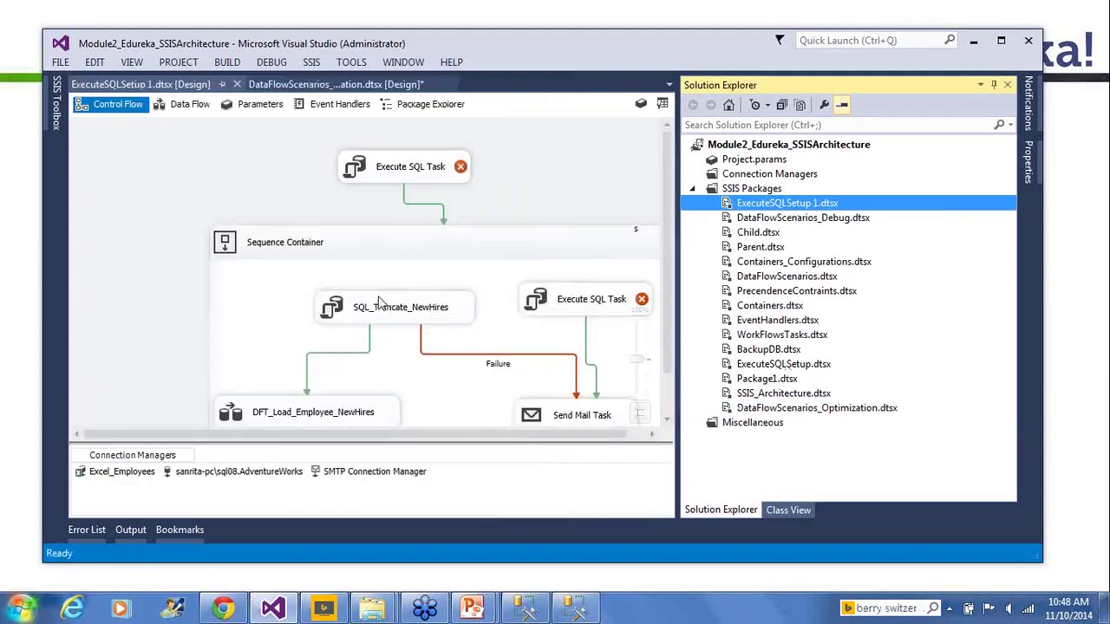
key("ctrl+F4")
double_click(444, 288)
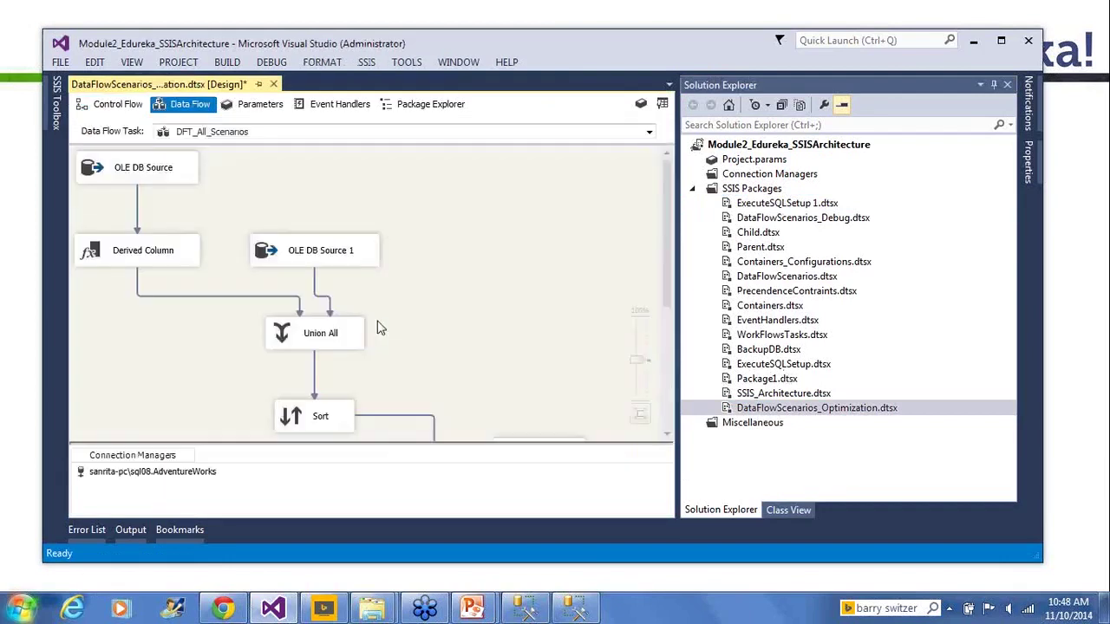
left_click(98, 105)
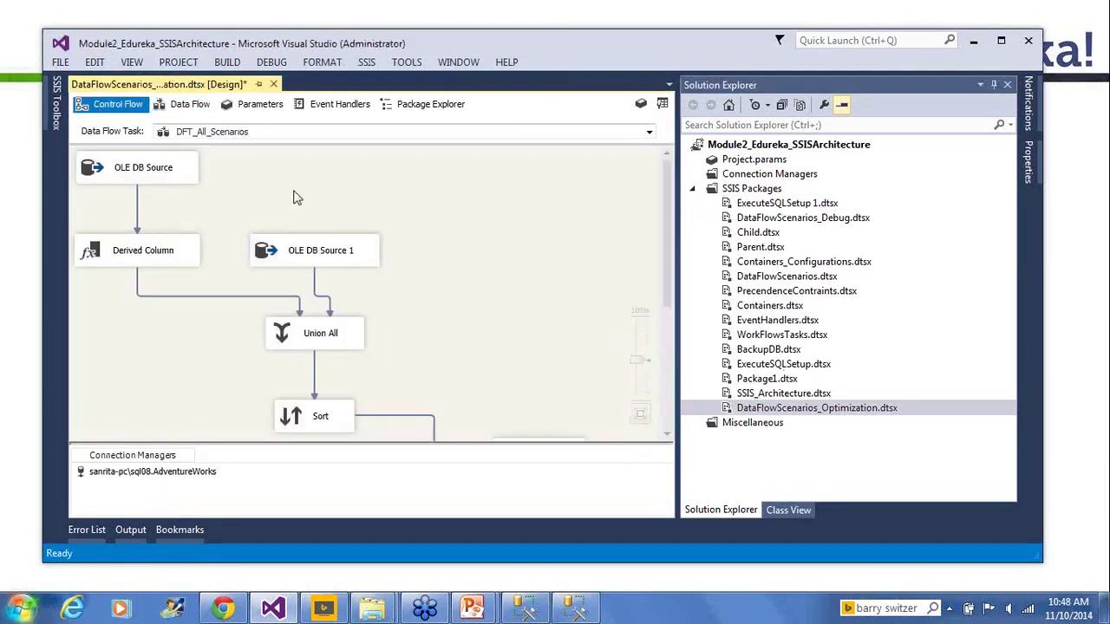
key("ctrl+s")
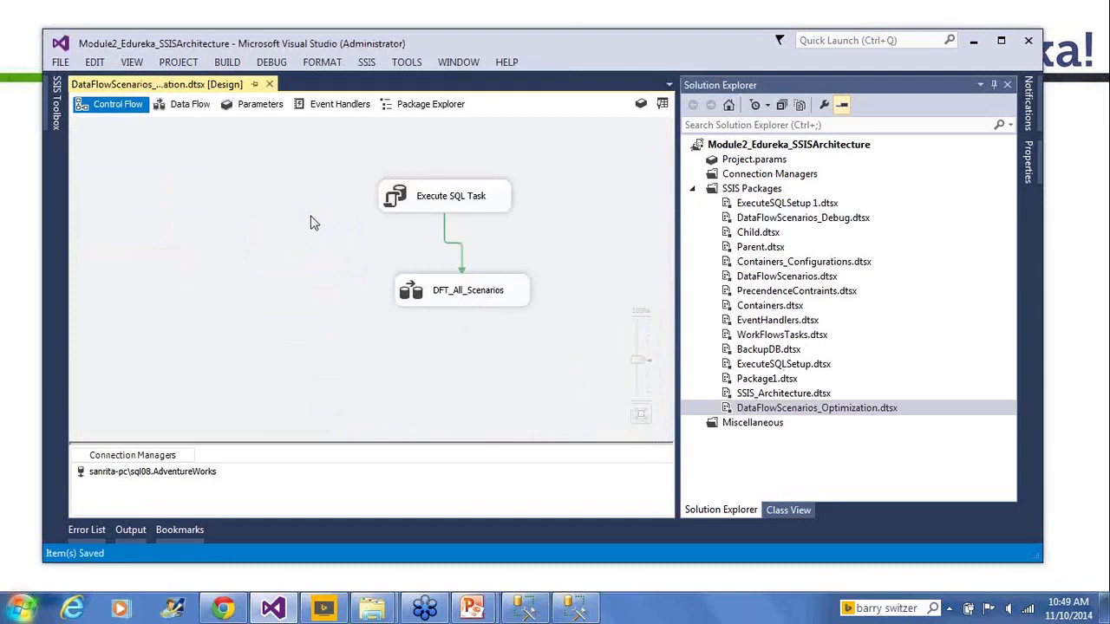
Add a Data Flow Task and an Execute SQL Task to the control flow, placing them on either side of the existing tasks.
left_click(58, 90)
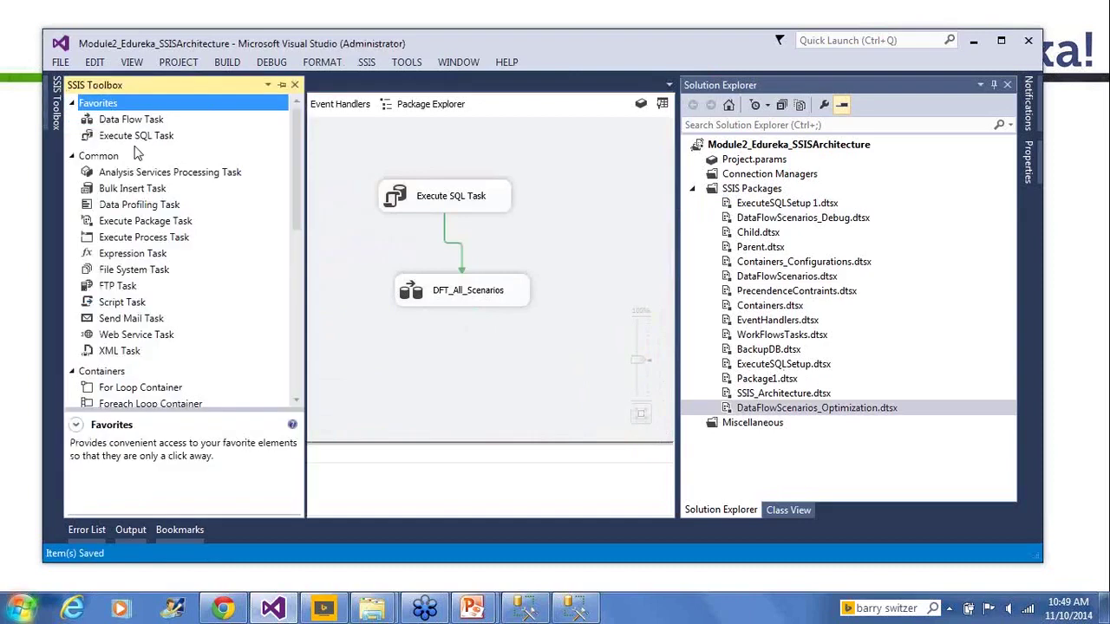
left_click(130, 119)
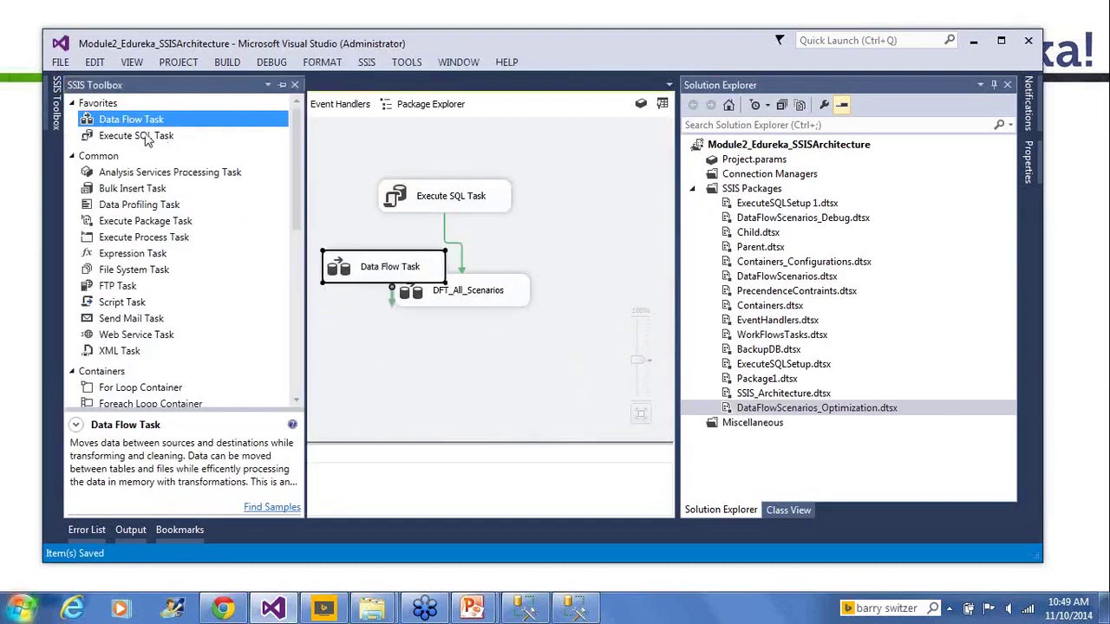
left_click_drag(145, 142, 545, 244)
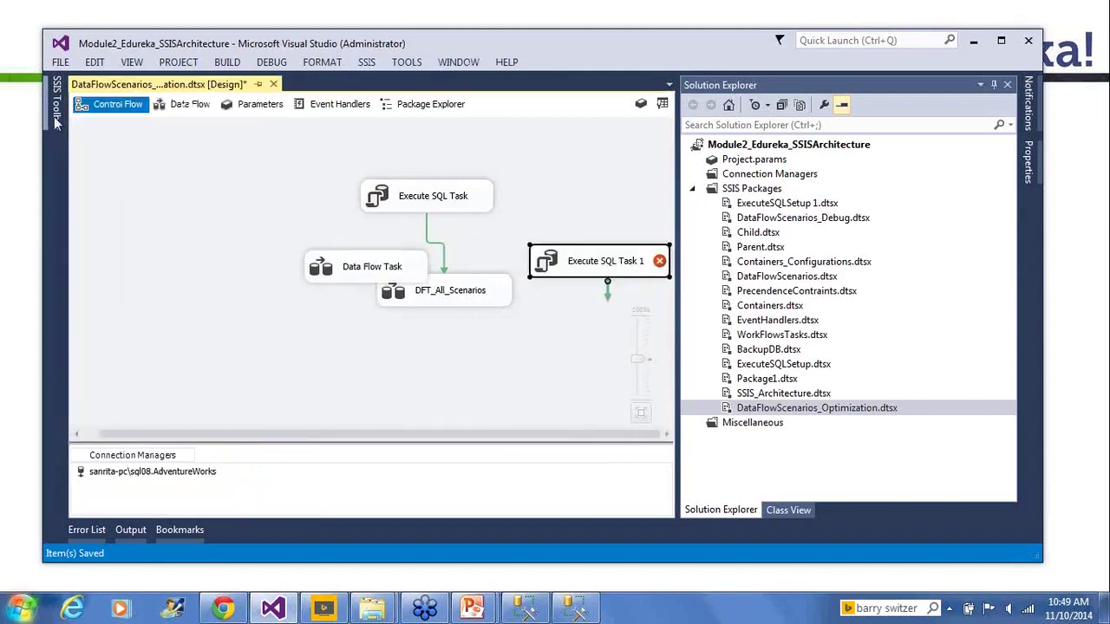
left_click_drag(321, 271, 170, 243)
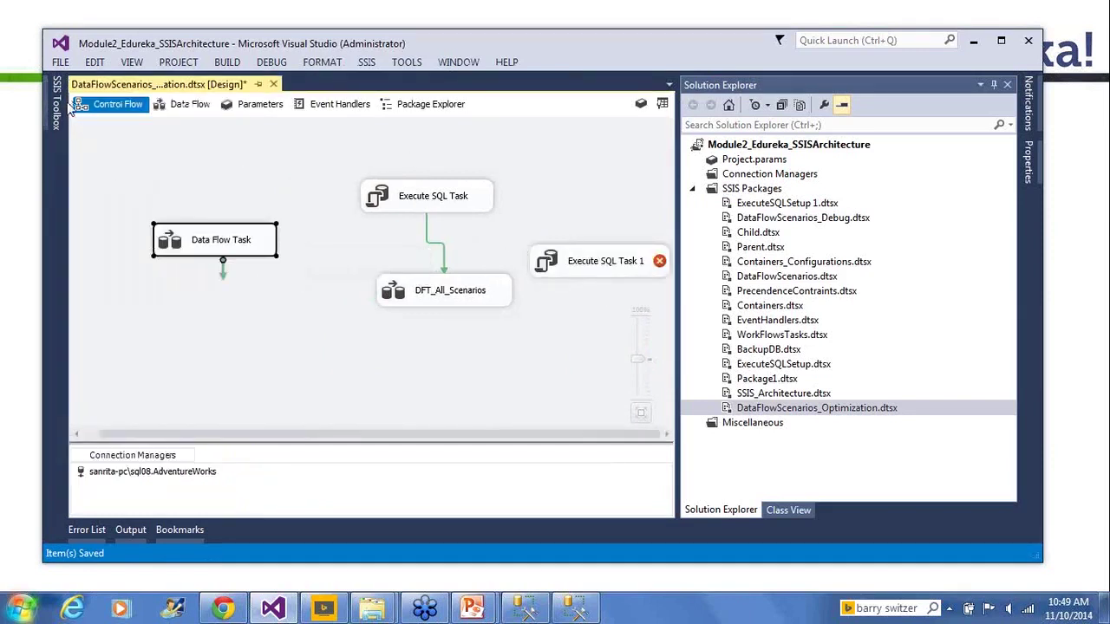
Add a second Data Flow Task to the control flow and spread both new Data Flow Tasks apart, clear of DFT_All_Scenarios.
left_click(58, 103)
left_click_drag(156, 118, 332, 239)
left_click_drag(181, 234, 148, 234)
left_click_drag(366, 246, 308, 252)
left_click_drag(182, 234, 136, 221)
left_click_drag(349, 247, 248, 297)
left_click(395, 209)
left_click(569, 273)
left_click_drag(293, 177, 513, 321)
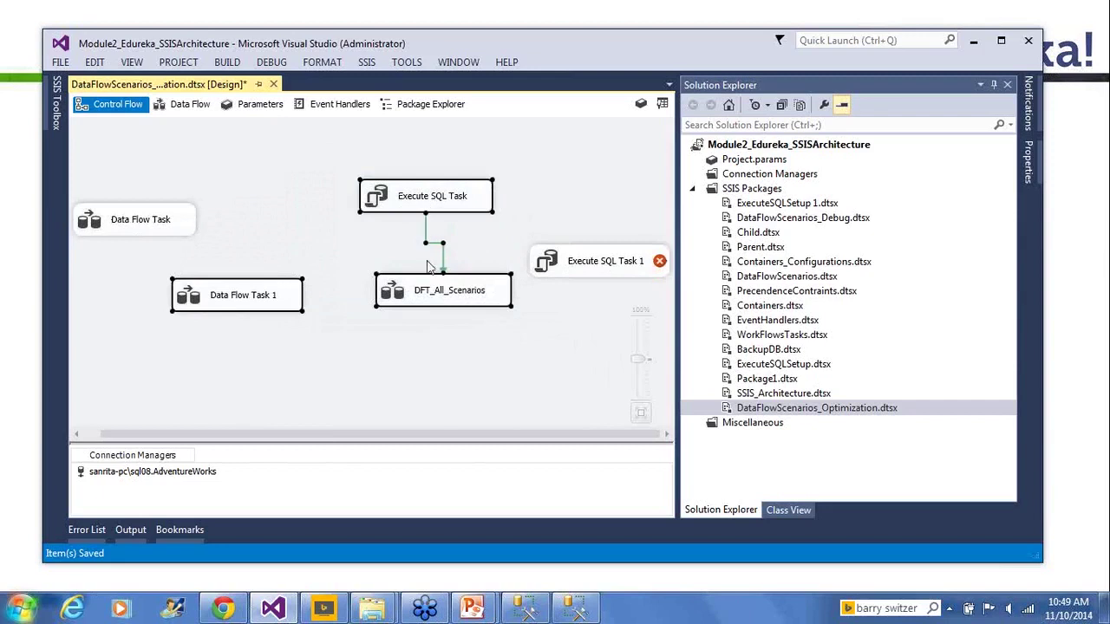
left_click_drag(355, 169, 555, 299)
left_click(539, 317)
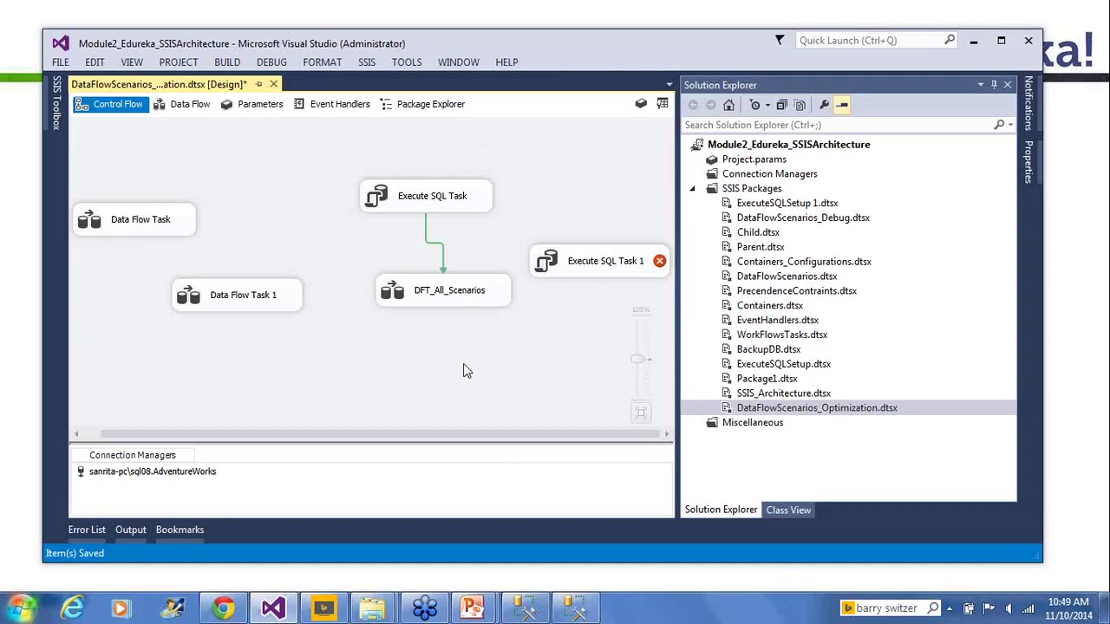
left_click(1103, 48)
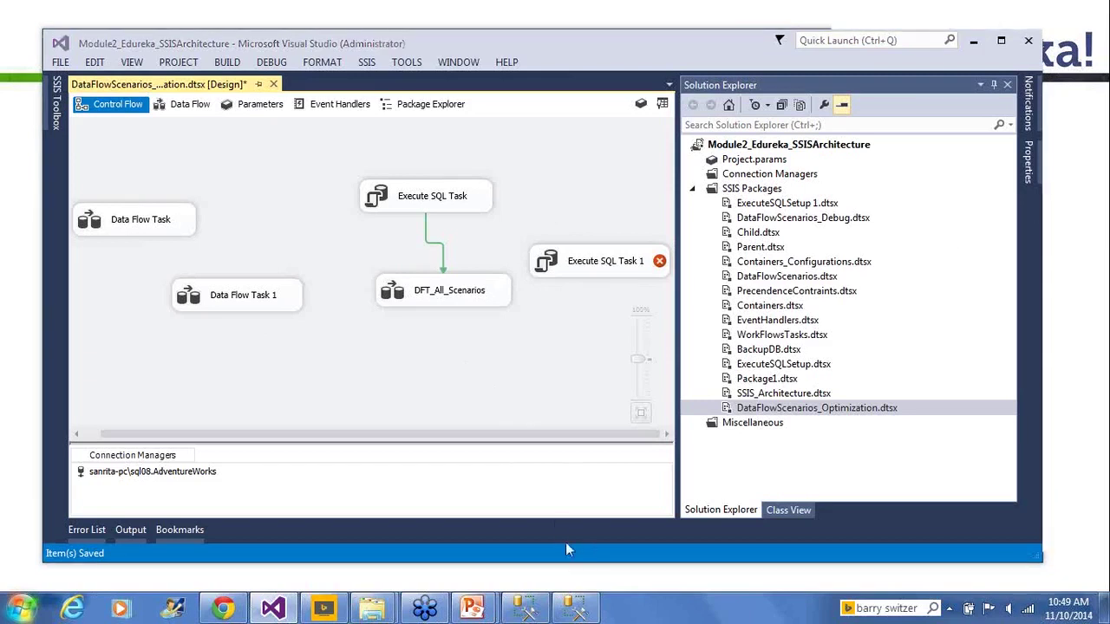
left_click(526, 388)
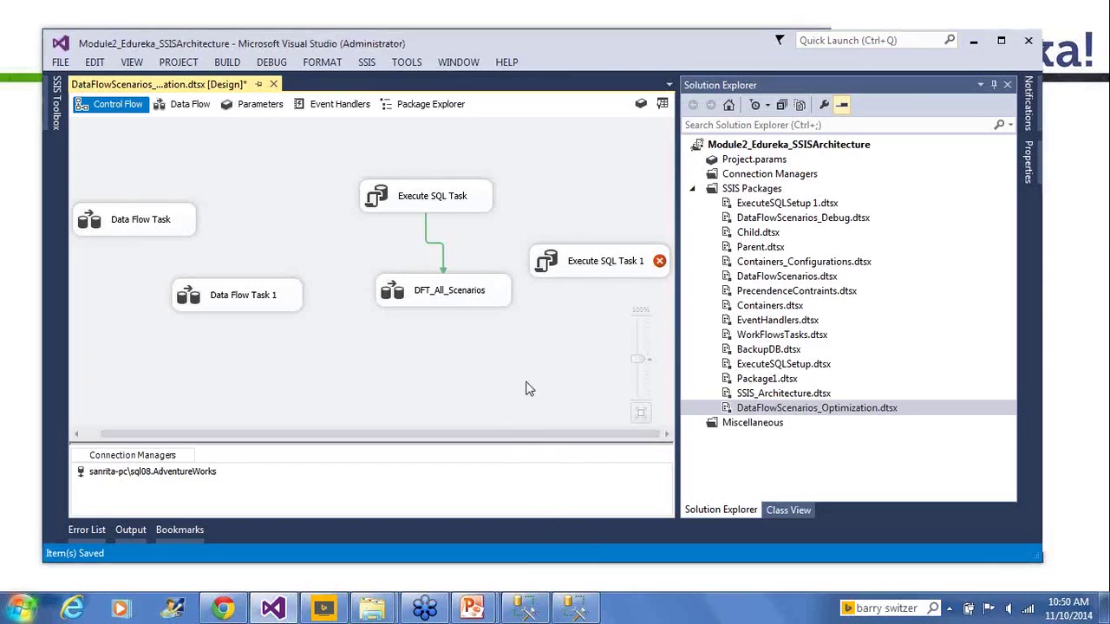
Switch to the PowerPoint slide show and advance to slide 19 on monitoring SSIS performance with performance counters.
left_click(472, 608)
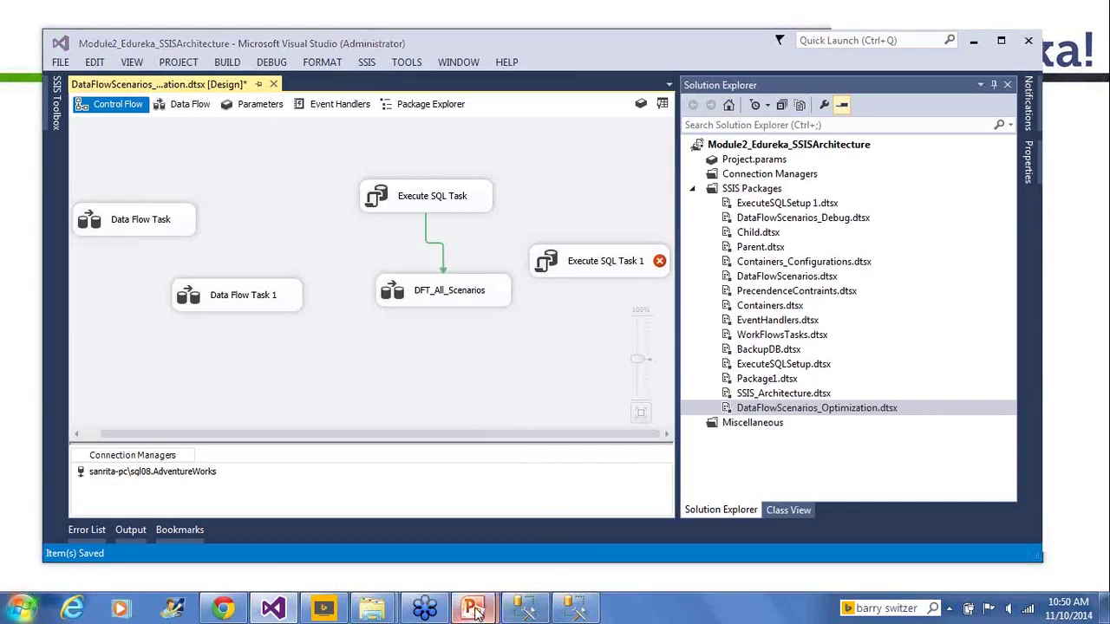
left_click(564, 520)
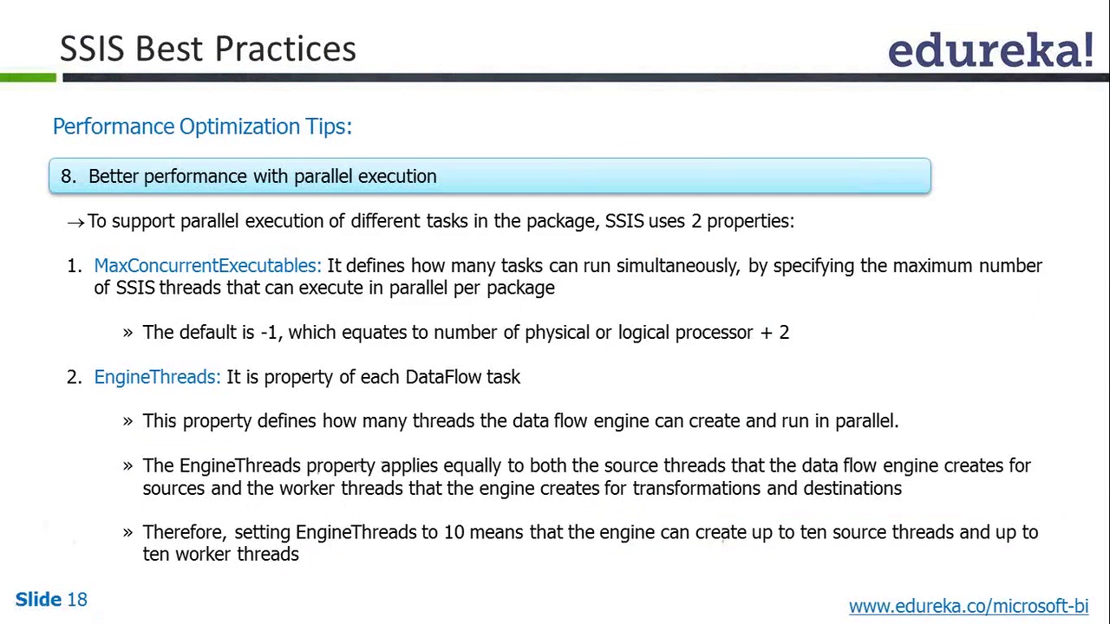
key("Right")
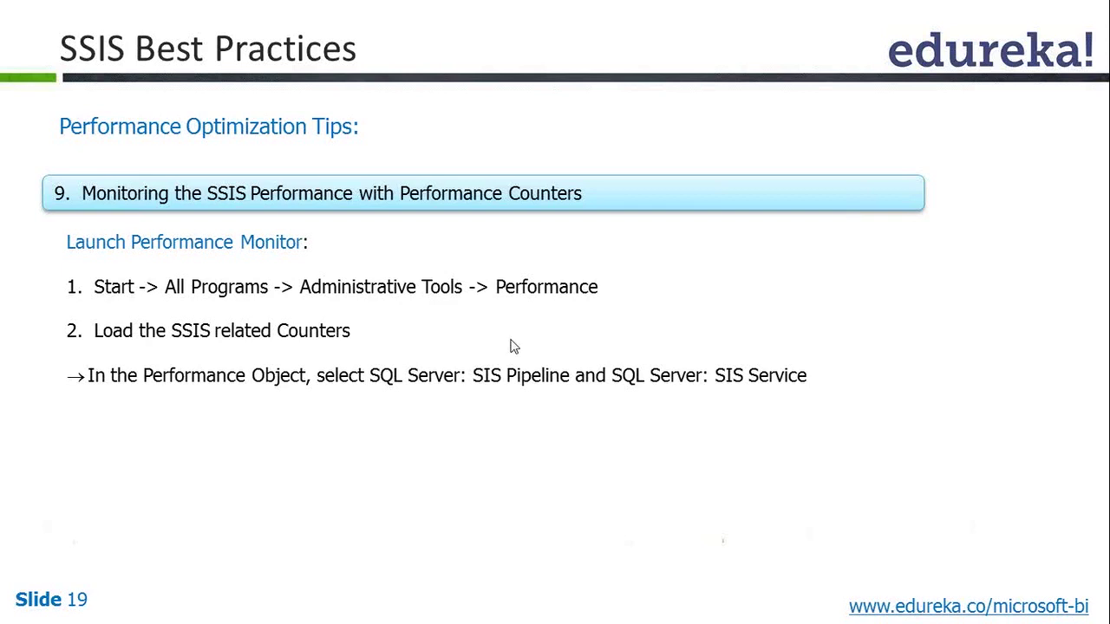
Open Performance Monitor from the Control Panel's Administrative Tools and view its live graph under Monitoring Tools.
key("alt+Tab")
key("super")
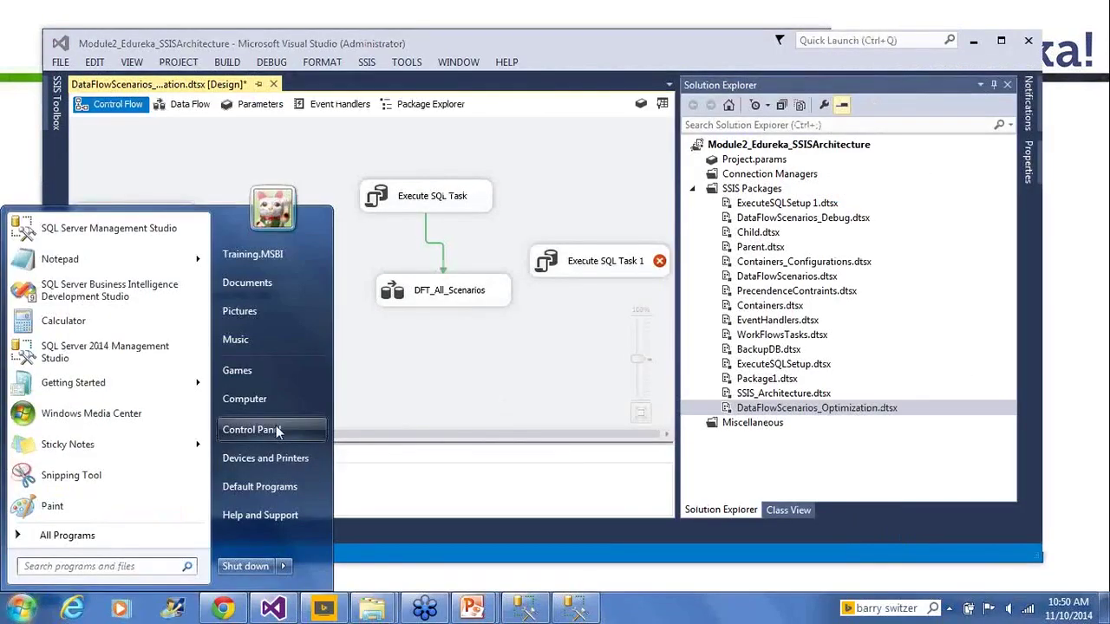
left_click(276, 429)
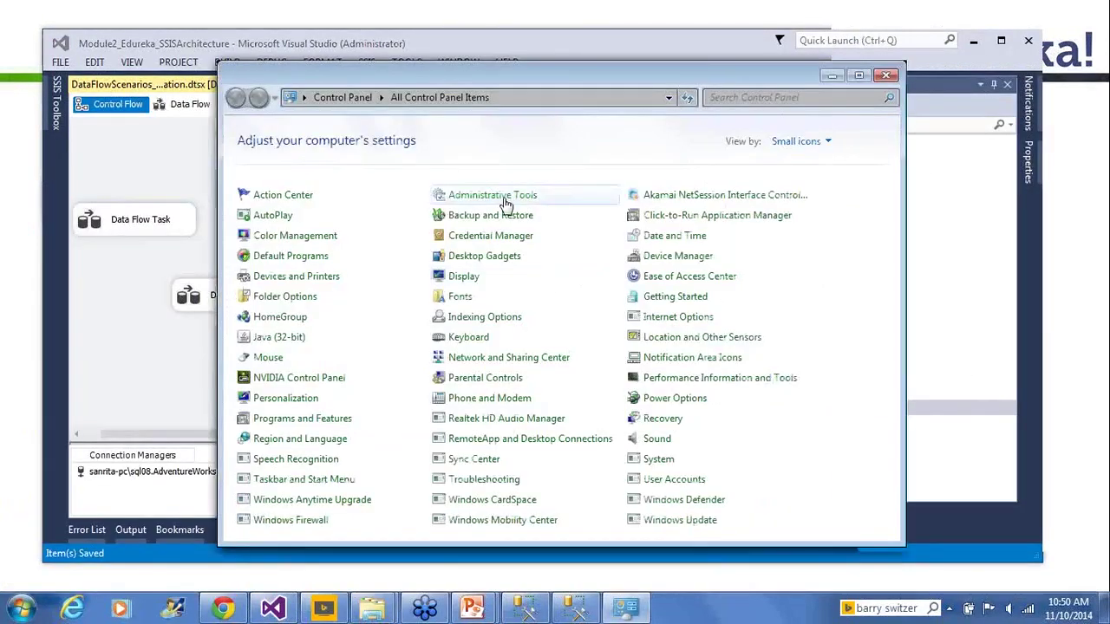
left_click(493, 196)
left_click(442, 297)
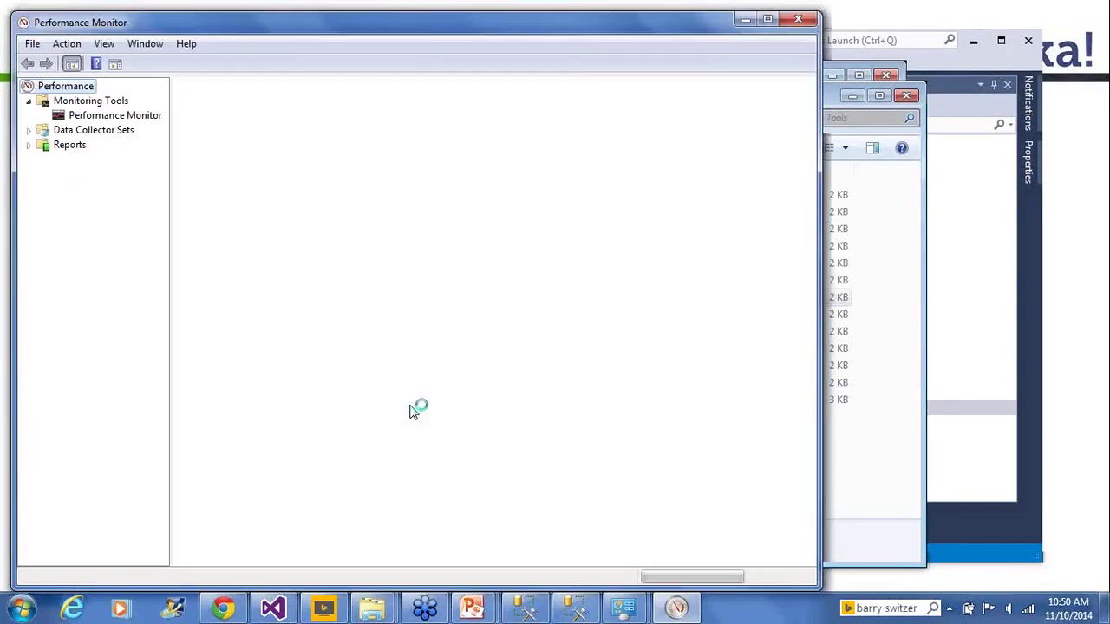
left_click(112, 102)
left_click(113, 115)
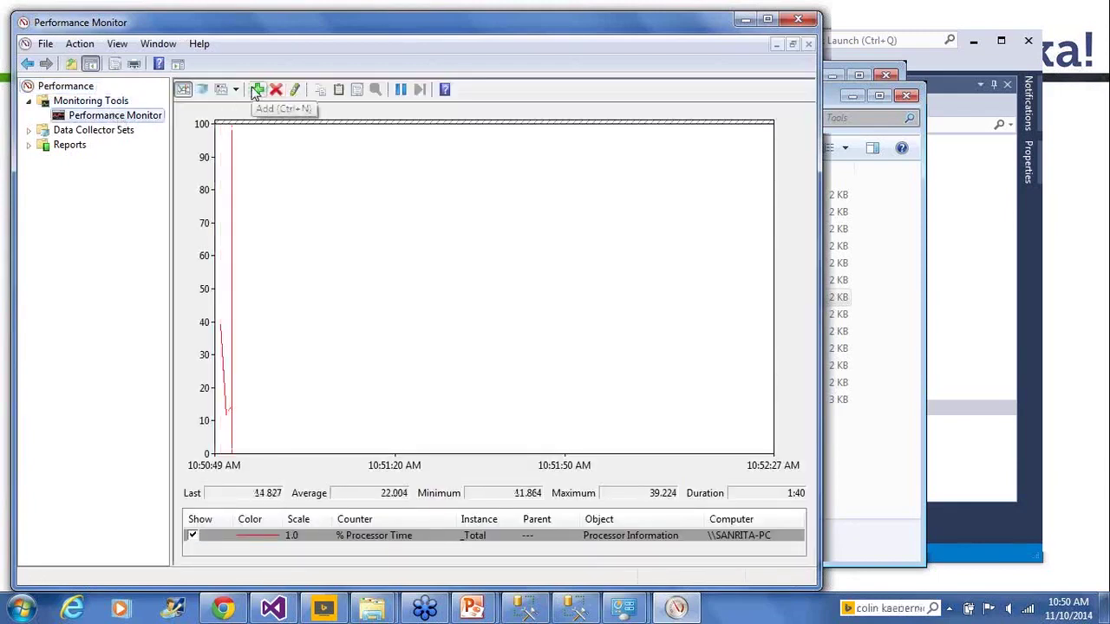
right_click(105, 103)
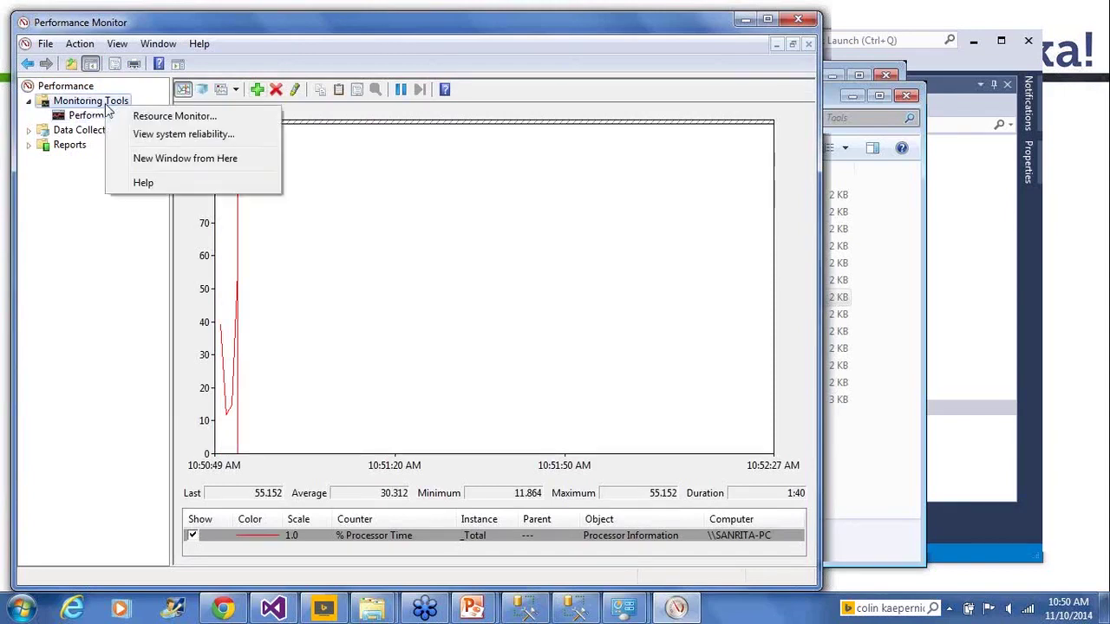
left_click(93, 227)
left_click_drag(175, 26, 181, 25)
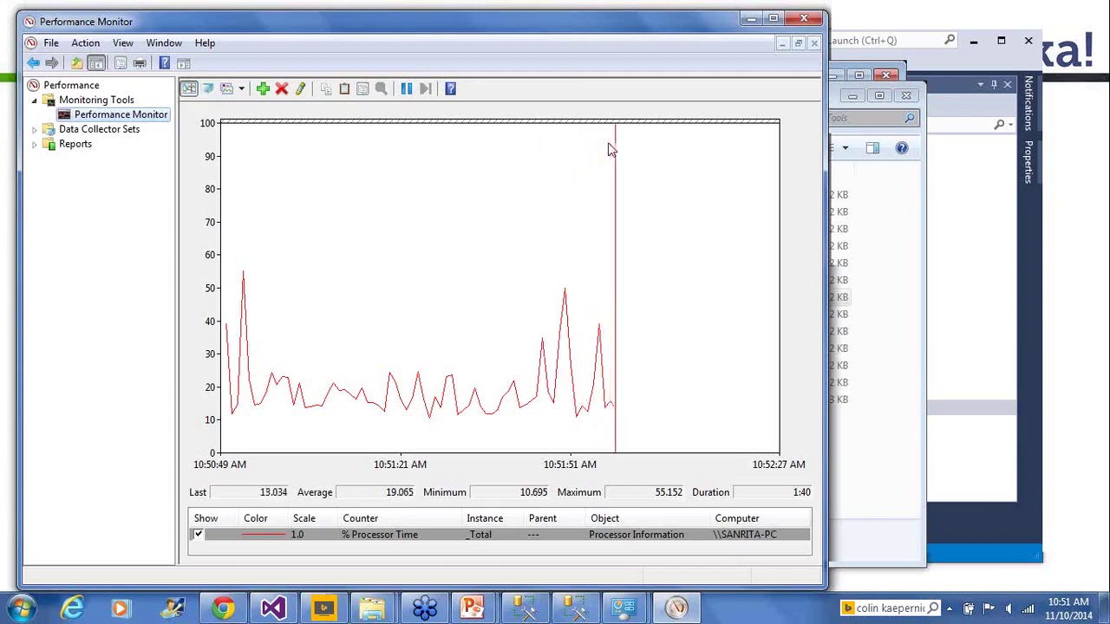
Minimize Performance Monitor and return to the PowerPoint slide show, advancing to slide 20 on helpful SSIS performance counters.
left_click(749, 20)
left_click(154, 329)
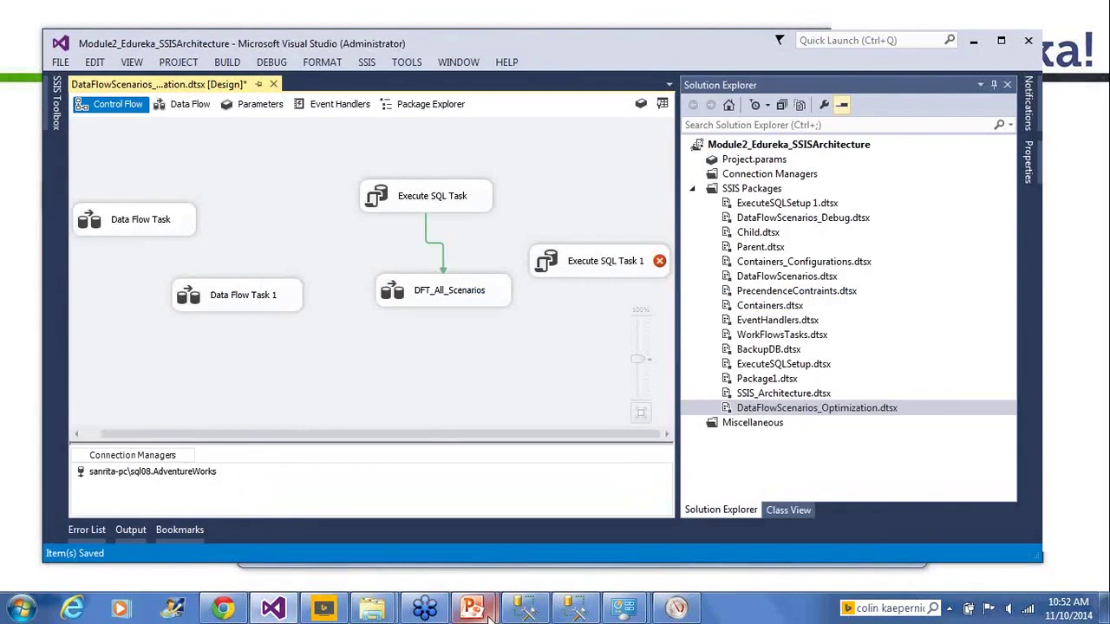
mouse_move(472, 607)
left_click(532, 546)
key("Right")
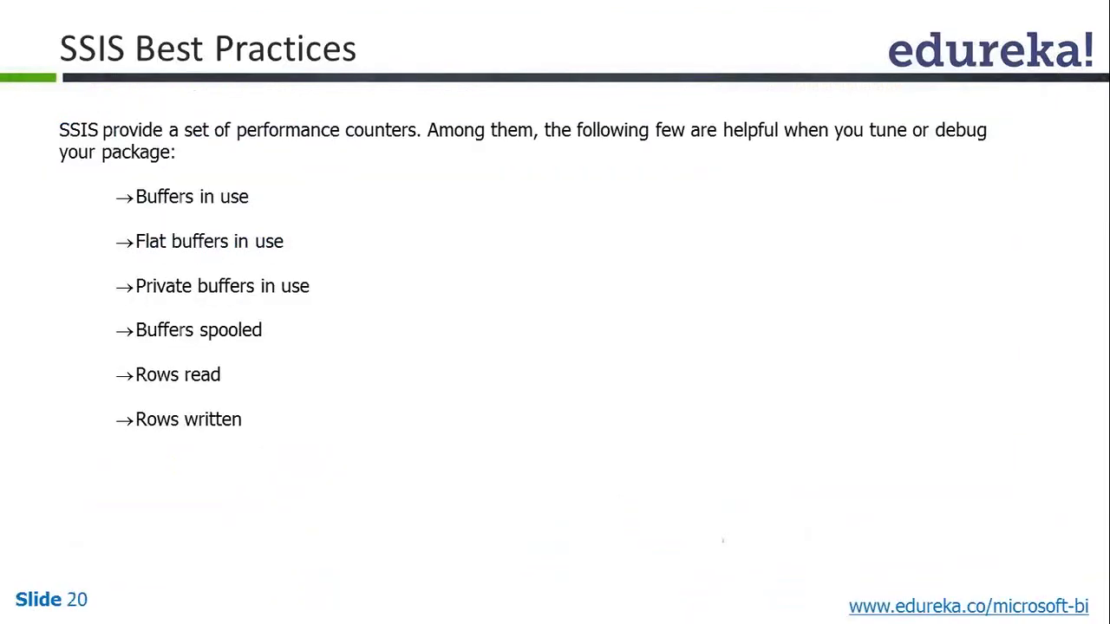
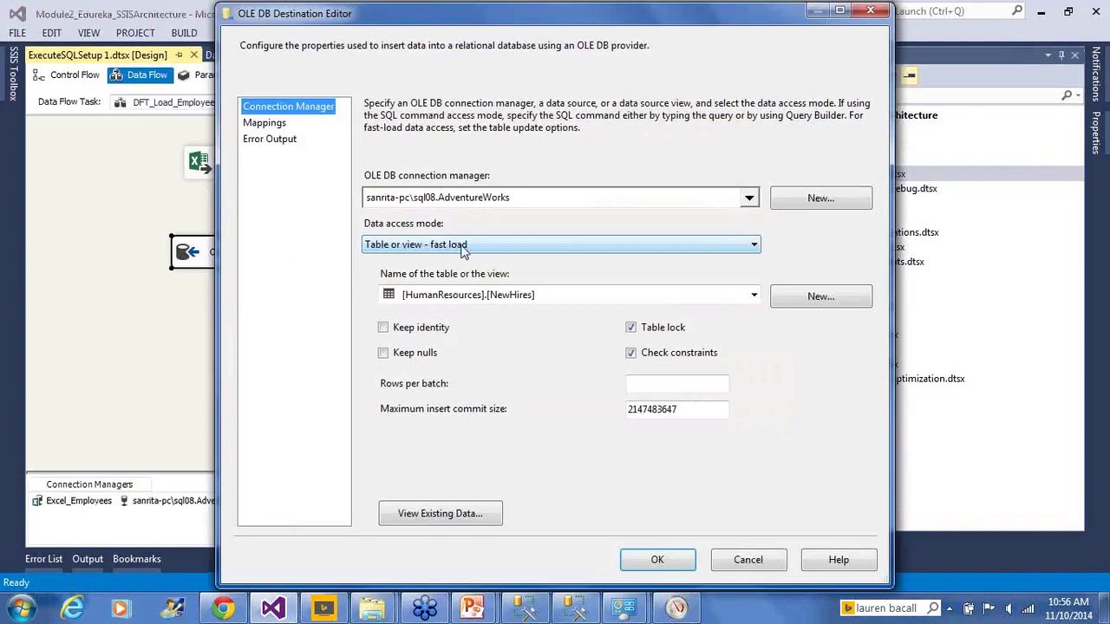
Compare the Table or view and Table or view - fast load access modes in the OLE DB Destination, and discard the changes.
left_click(462, 245)
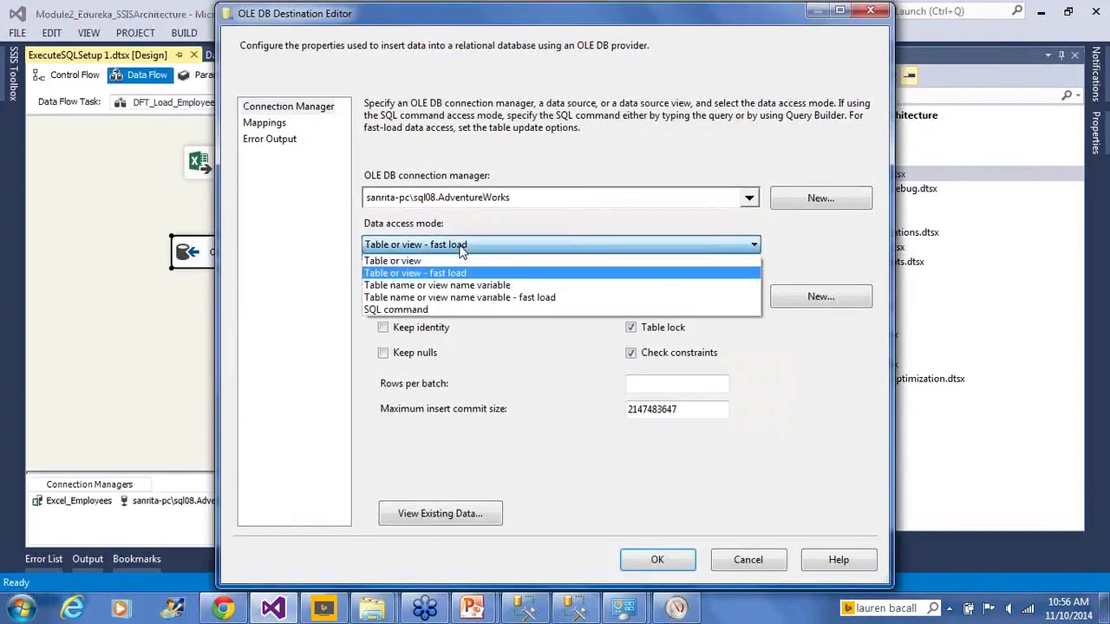
left_click(440, 262)
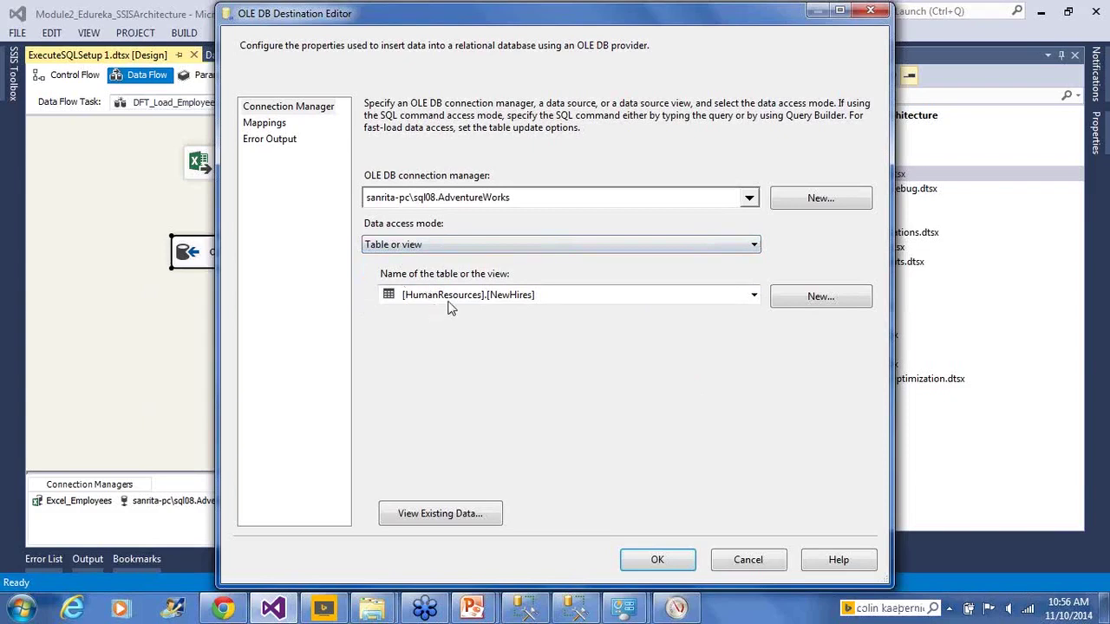
left_click(416, 245)
left_click(425, 270)
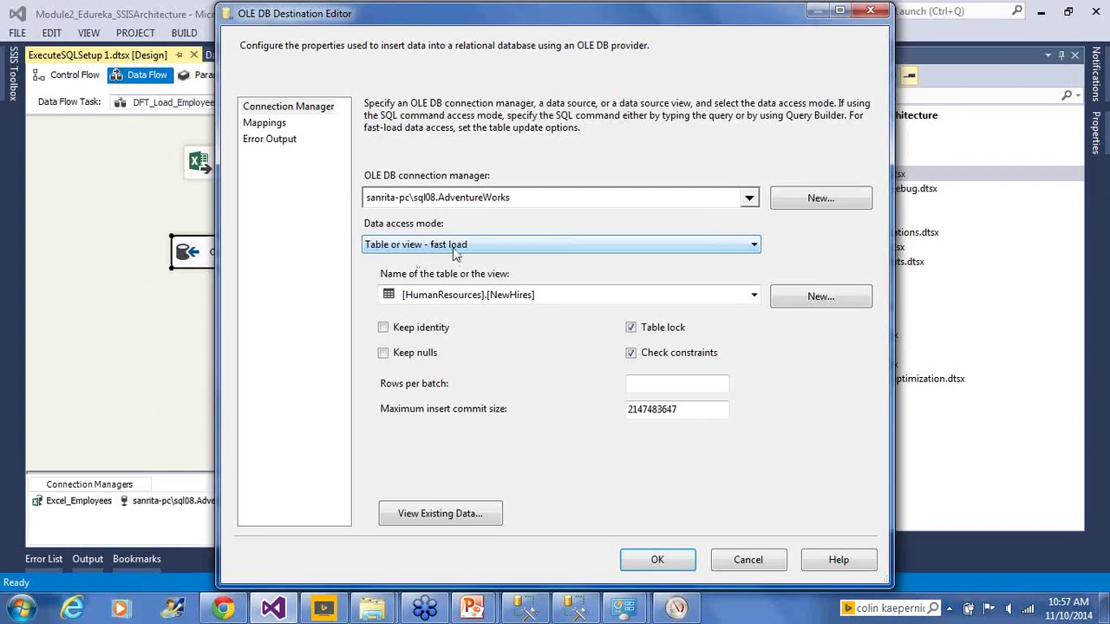
left_click(446, 247)
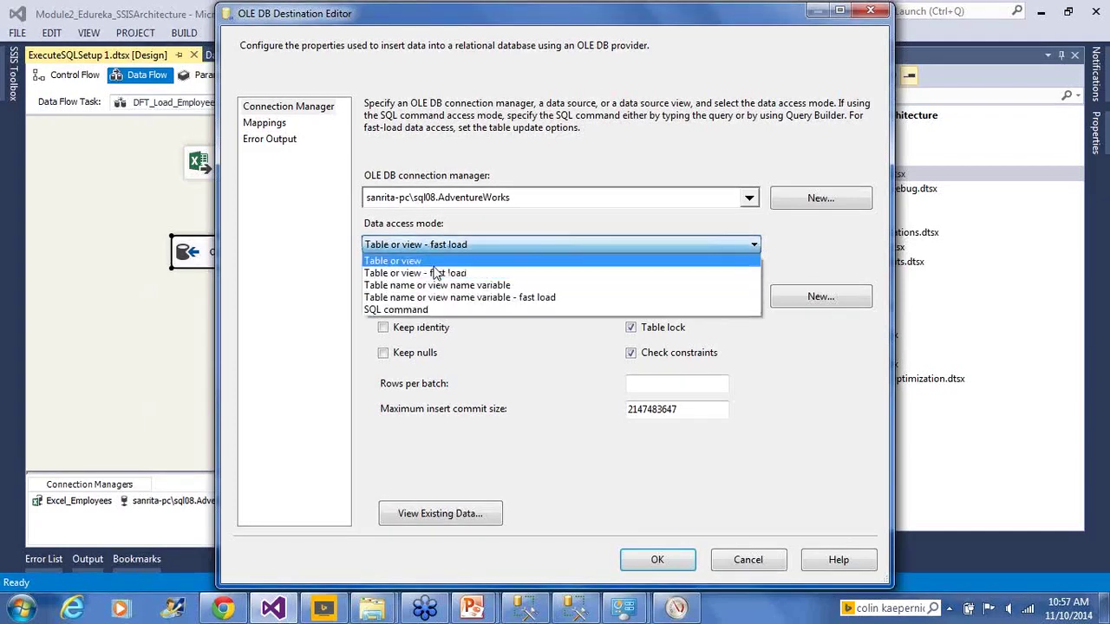
left_click(434, 256)
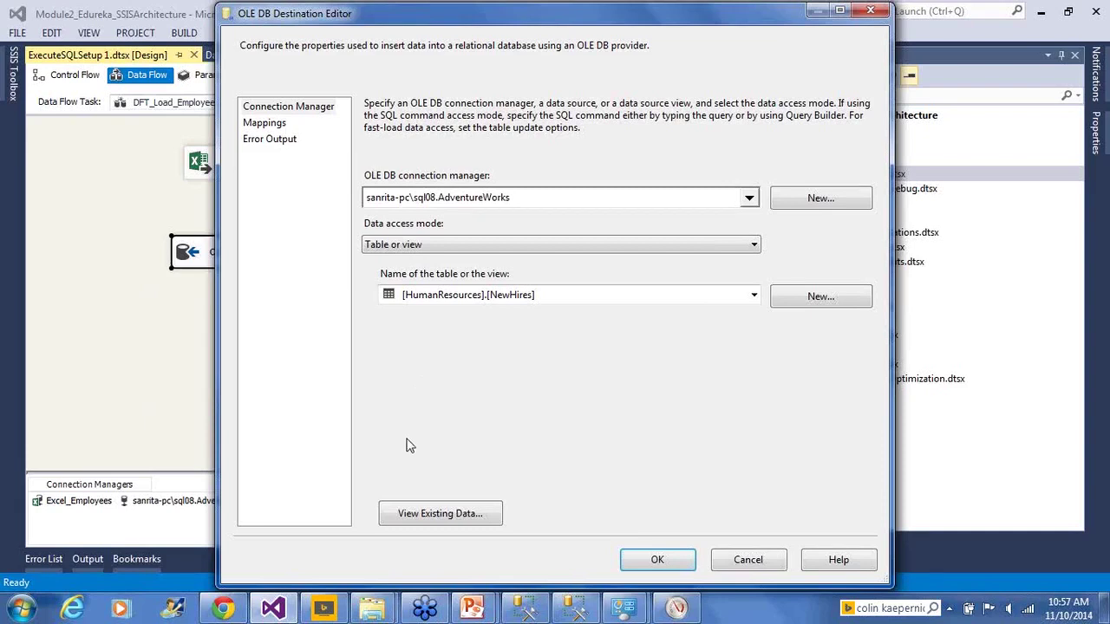
left_click(421, 245)
key("Up")
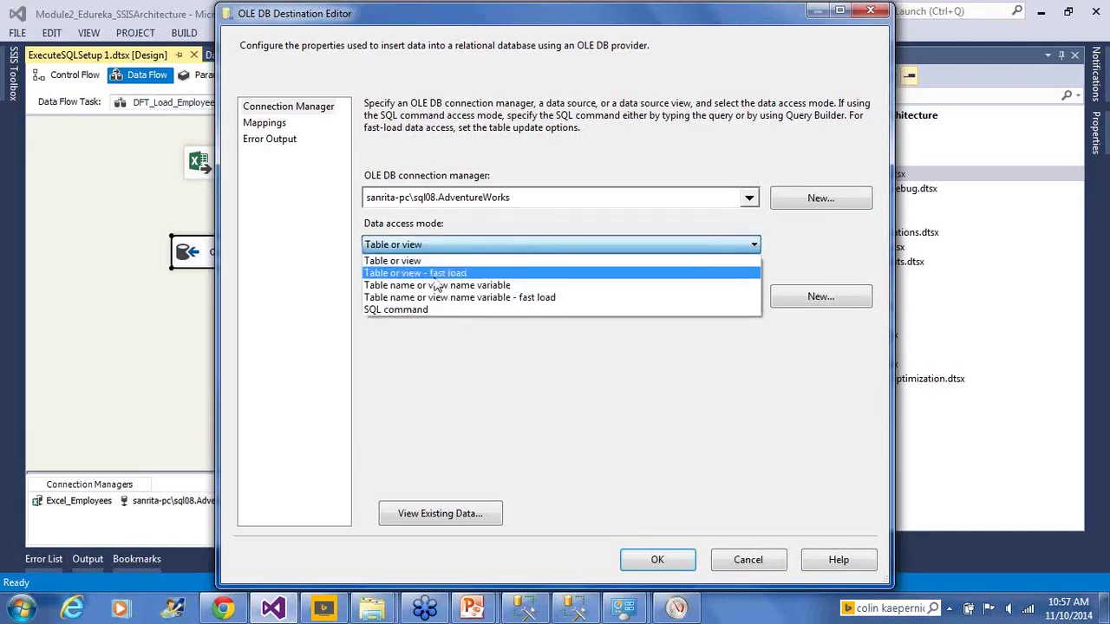
key("Return")
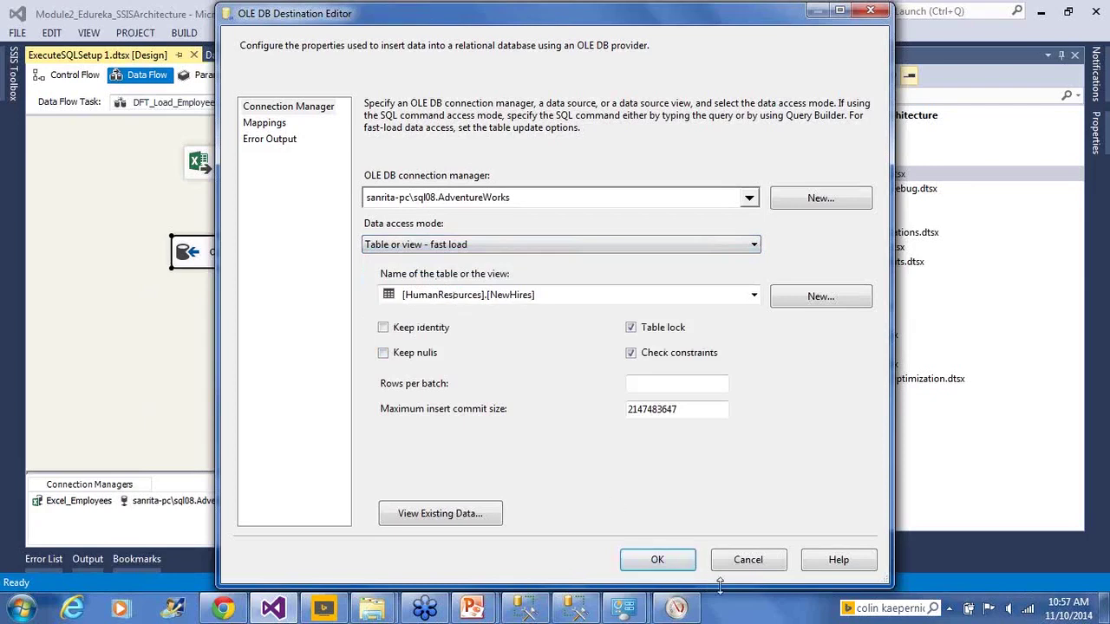
left_click(755, 568)
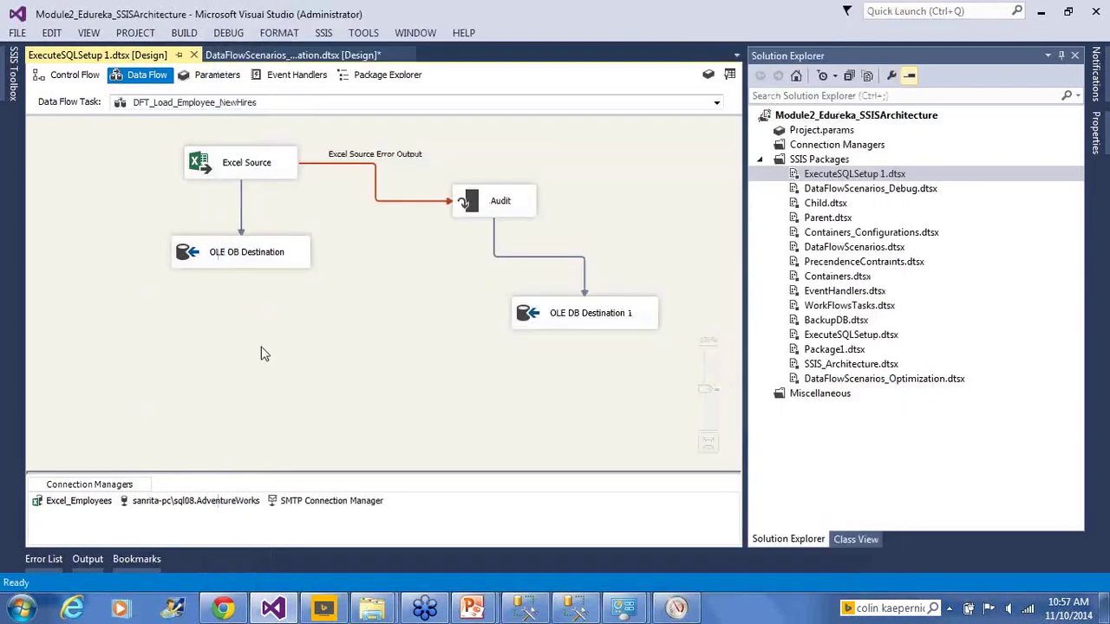
left_click(201, 265)
left_click(324, 357)
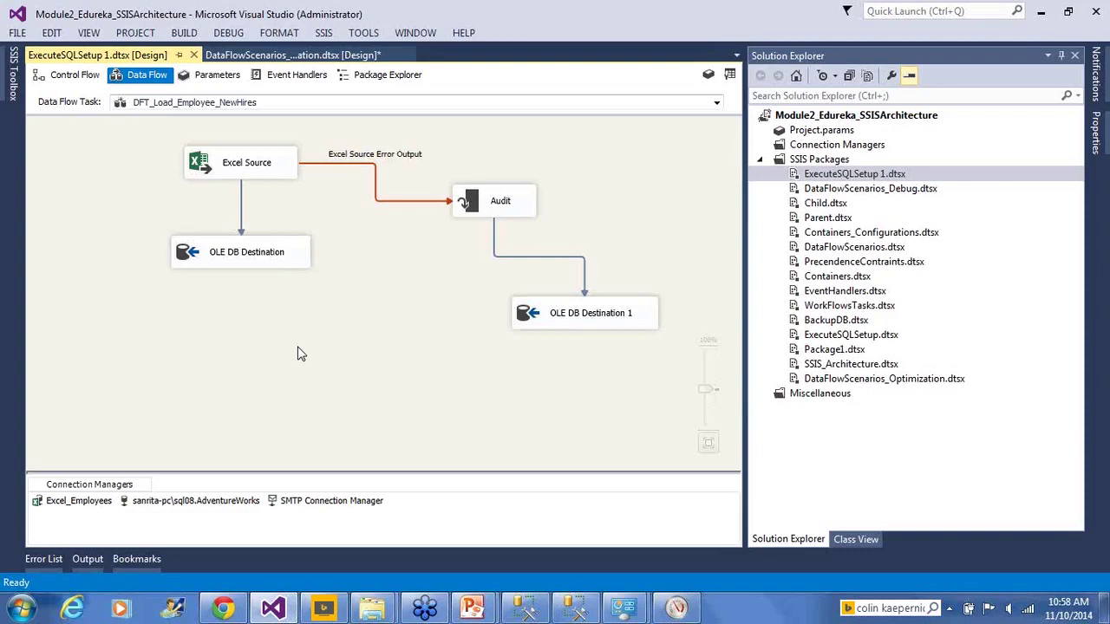
left_click(213, 253)
left_click(233, 299)
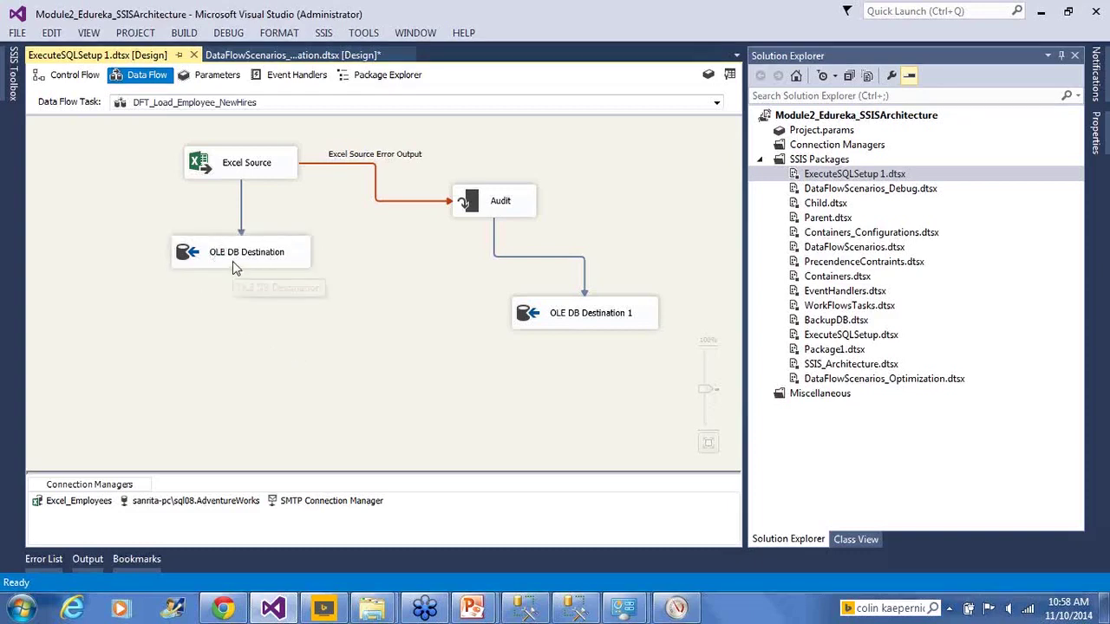
left_click(236, 265)
left_click(246, 326)
Add a SQL Server Destination to the DFT_Load_Employee_NewHires data flow, below the OLE DB Destination.
right_click(233, 325)
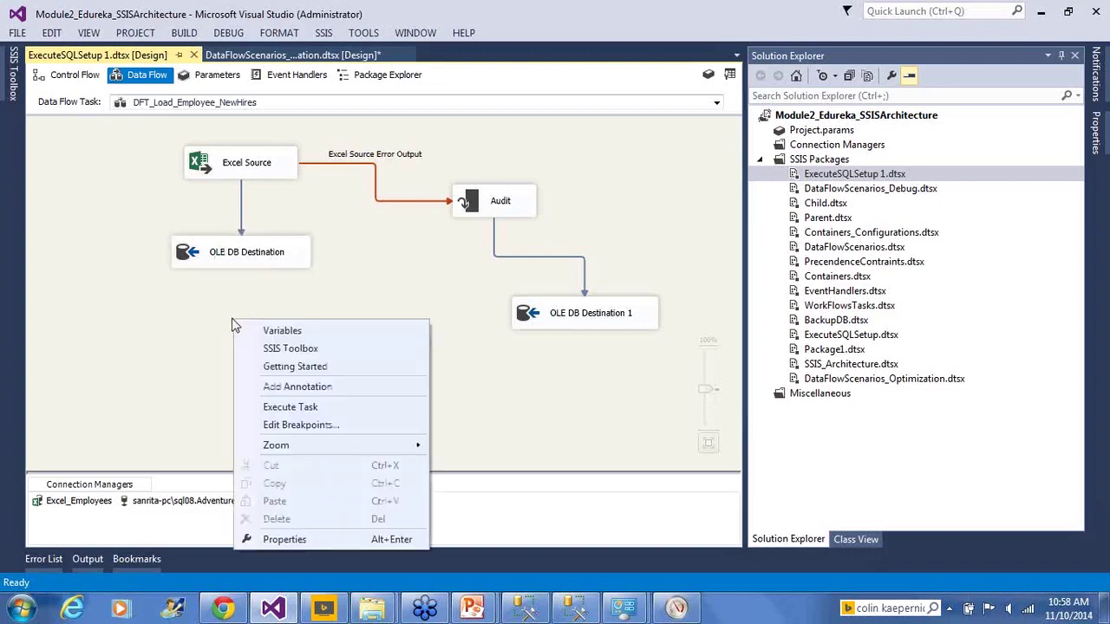
left_click(287, 348)
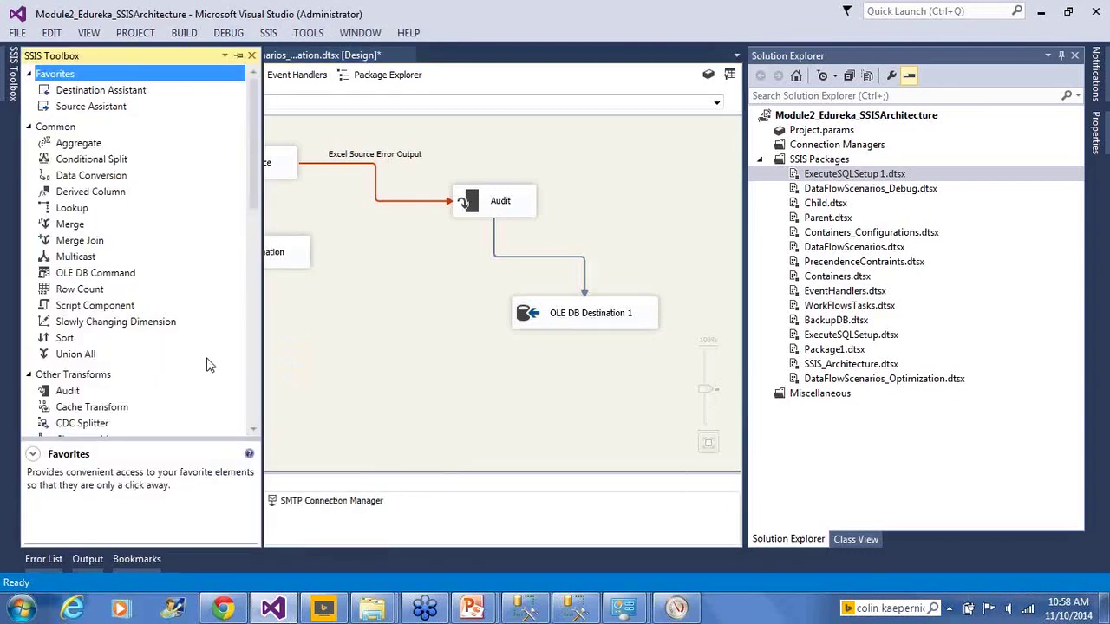
left_click_drag(254, 173, 268, 425)
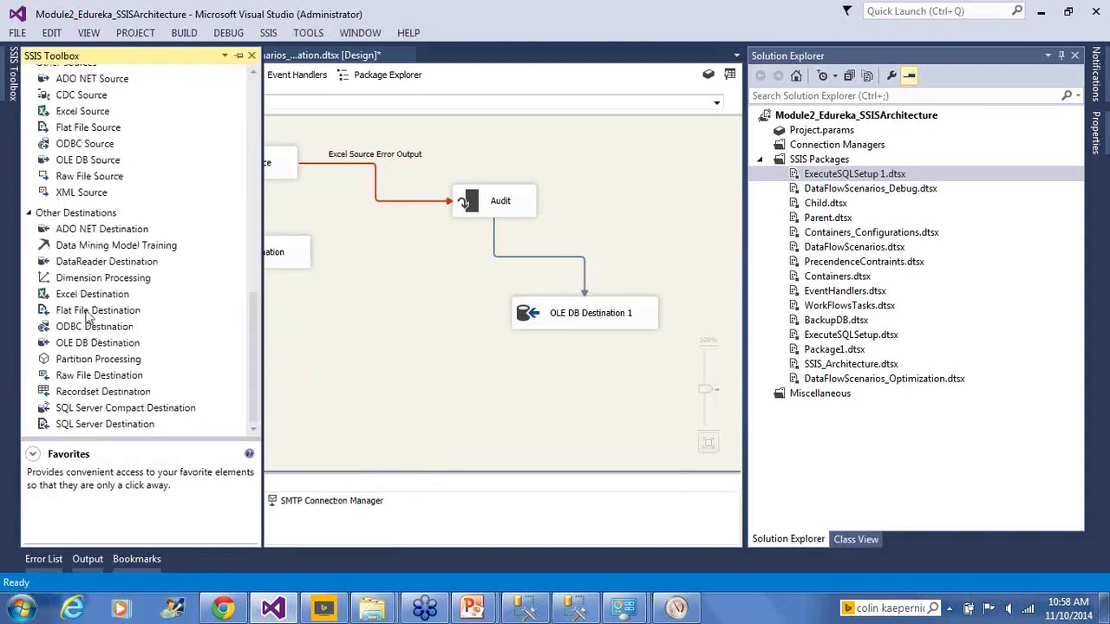
left_click(129, 430)
left_click_drag(126, 428, 212, 329)
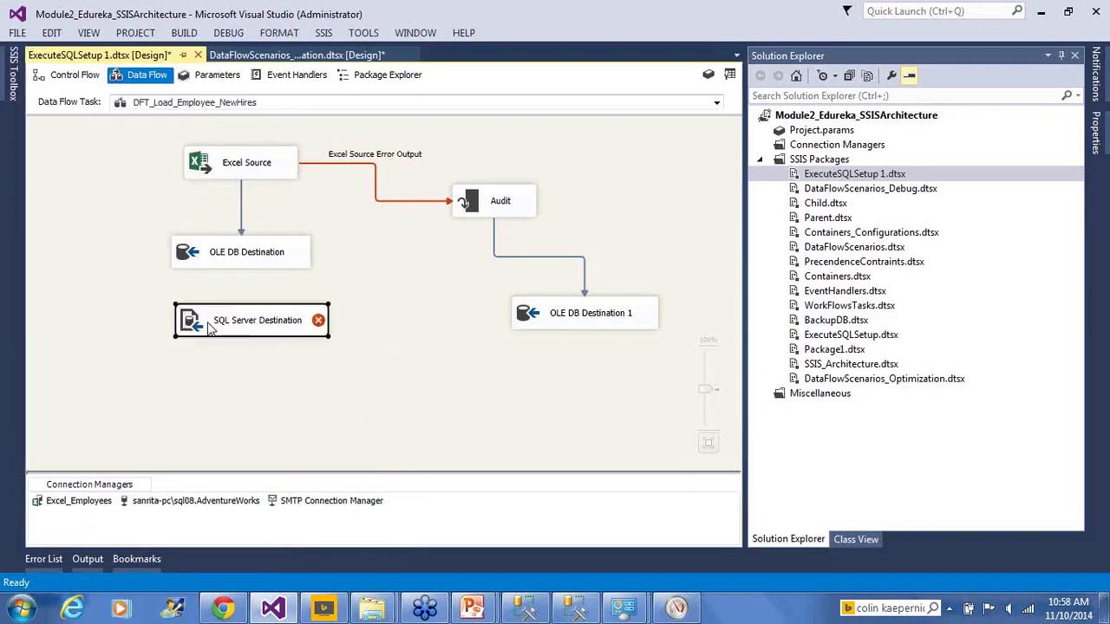
left_click(220, 260)
left_click(223, 323)
left_click(253, 392)
left_click(234, 251)
left_click(235, 331)
left_click(232, 260)
left_click(273, 331)
left_click(313, 384)
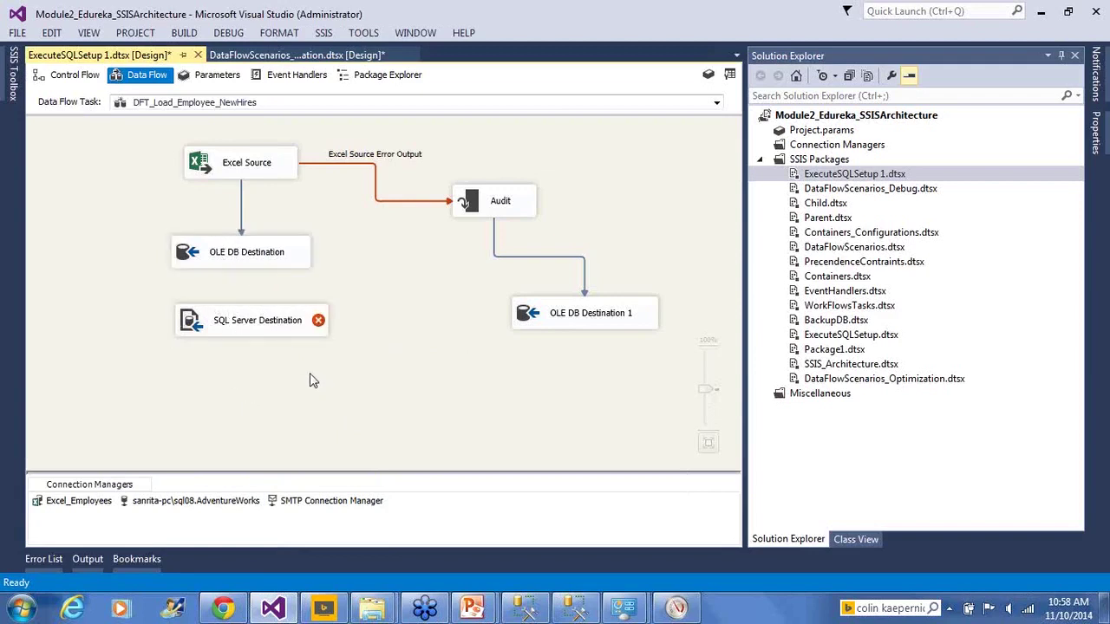
left_click(268, 328)
left_click(252, 260)
left_click(287, 330)
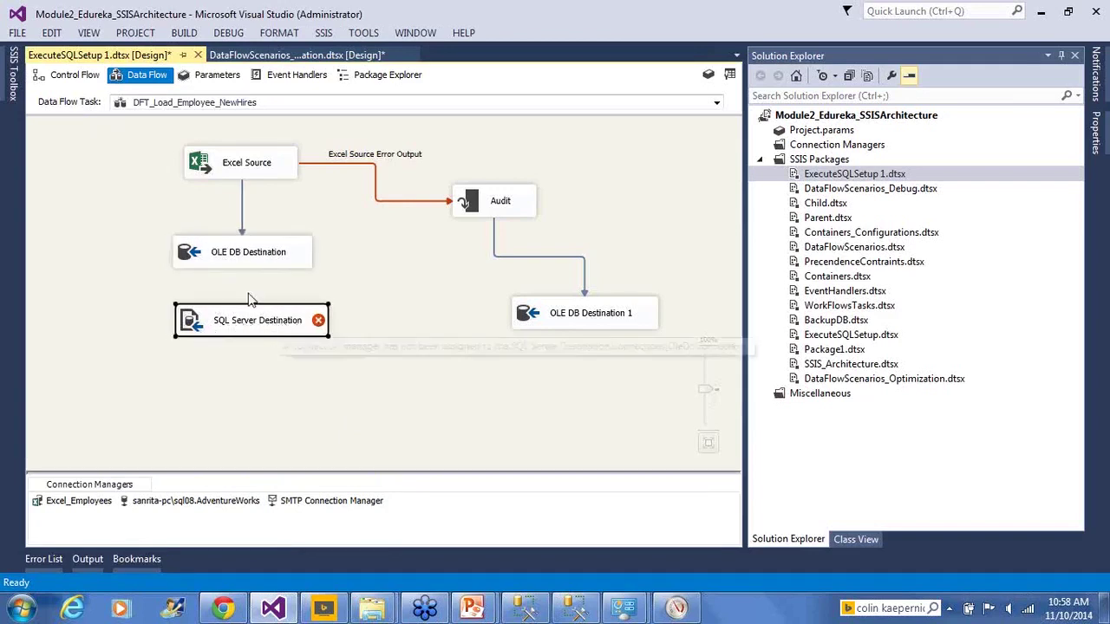
left_click(223, 251)
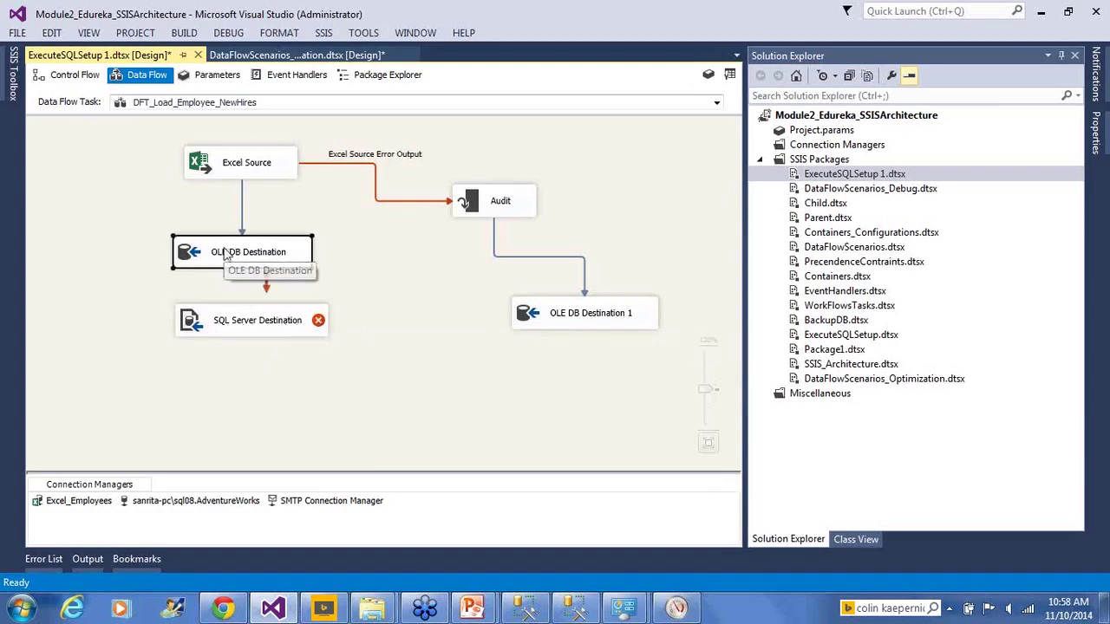
Try to open the unconnected SQL Server Destination for editing, and decline to continue editing its properties.
left_click(270, 333)
mouse_move(201, 335)
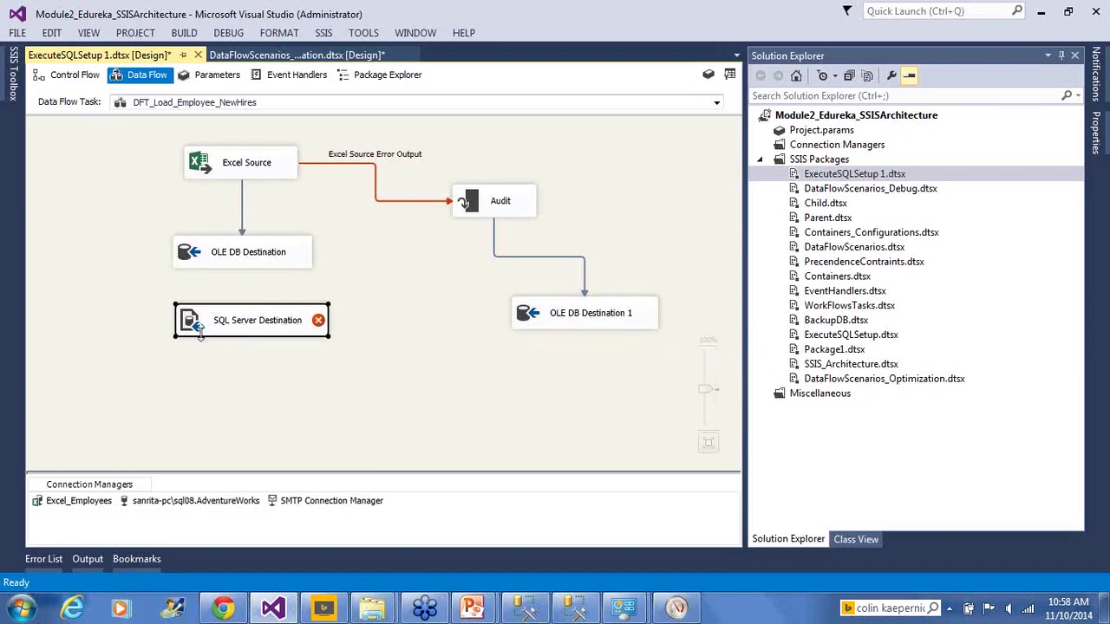
double_click(200, 335)
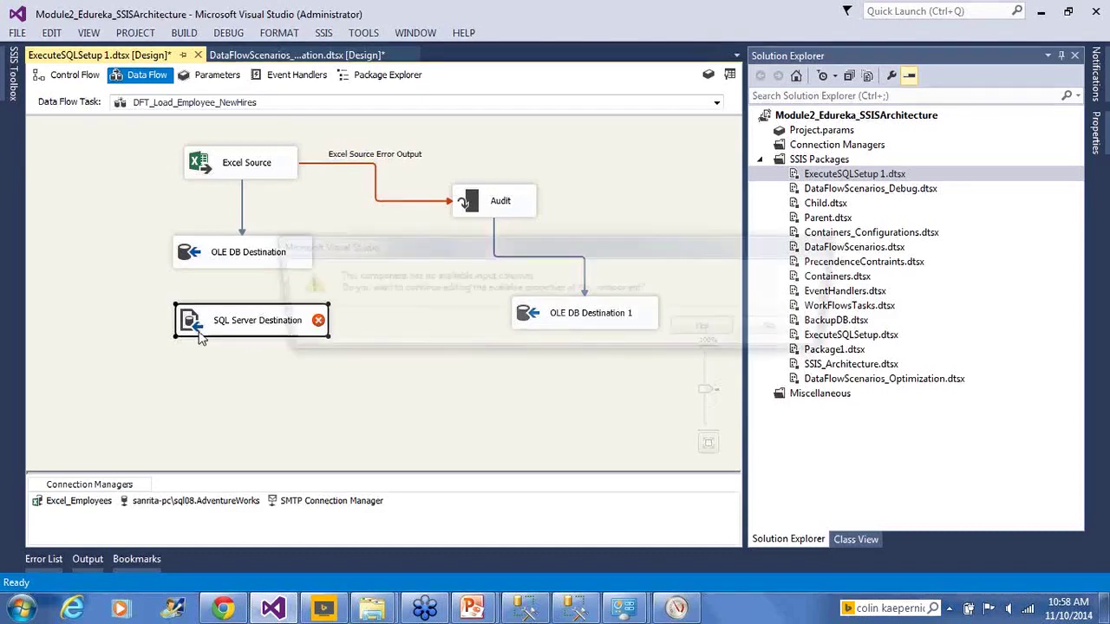
left_click(778, 341)
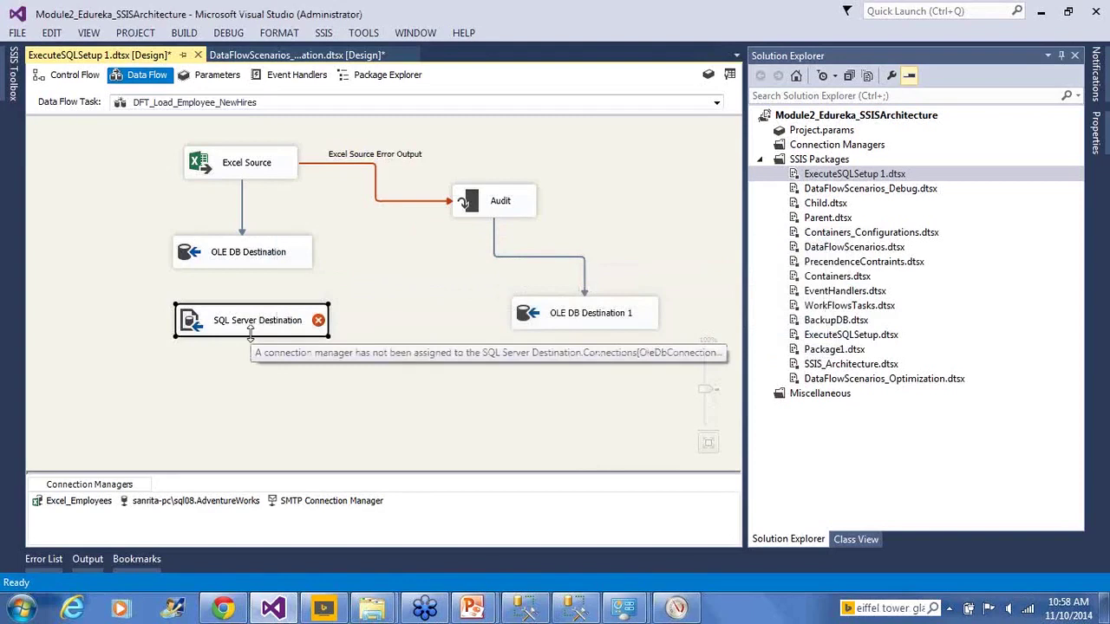
left_click(293, 371)
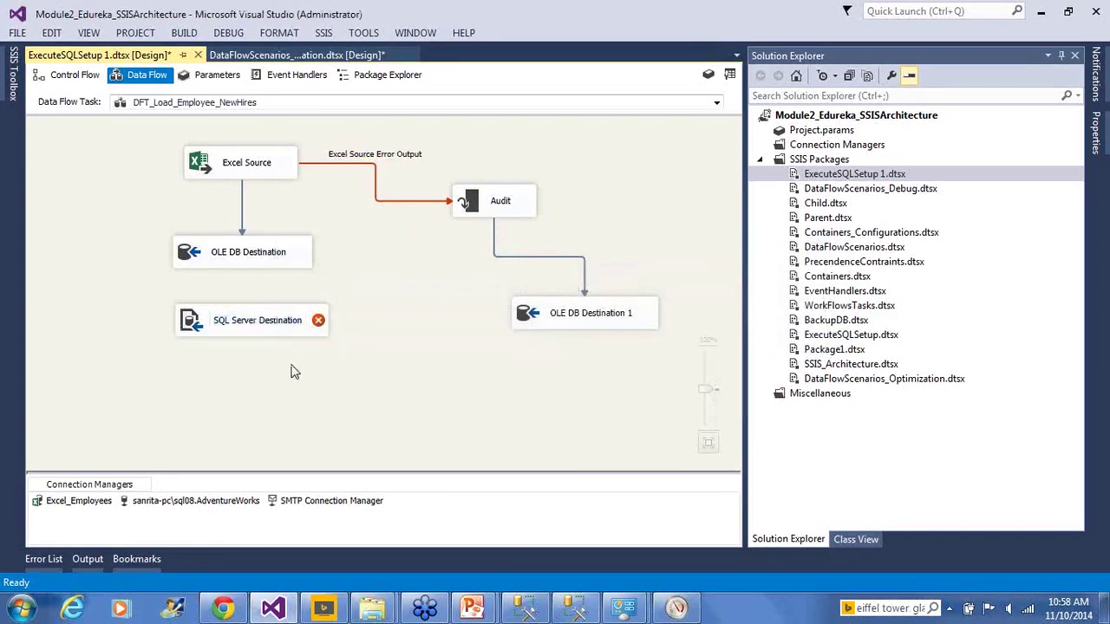
left_click(193, 329)
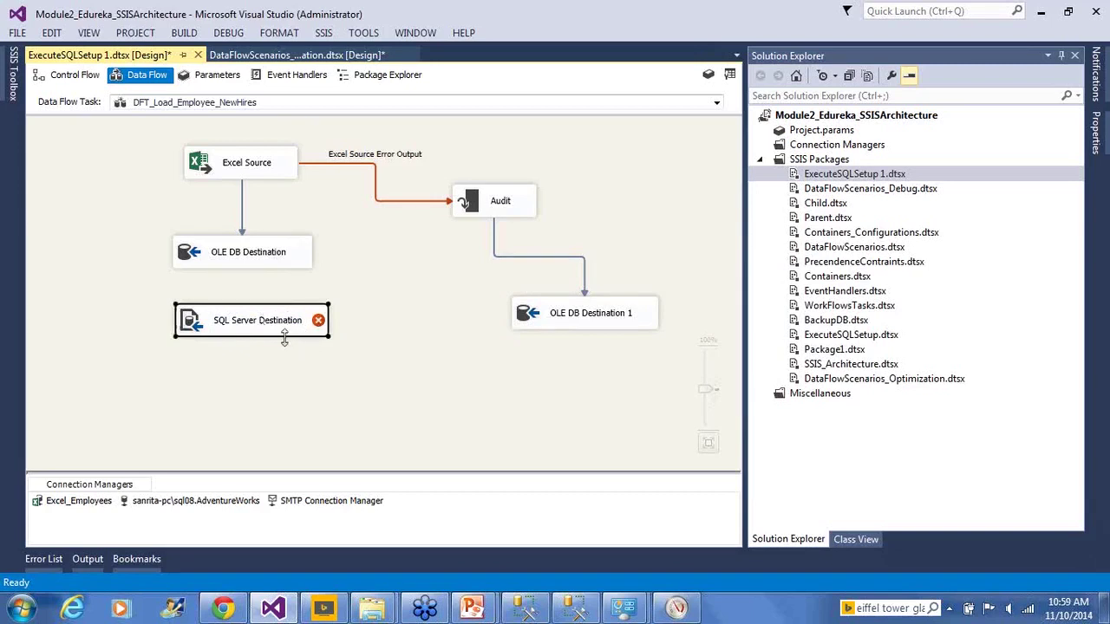
mouse_move(279, 332)
left_click(231, 356)
left_click(224, 329)
left_click(223, 260)
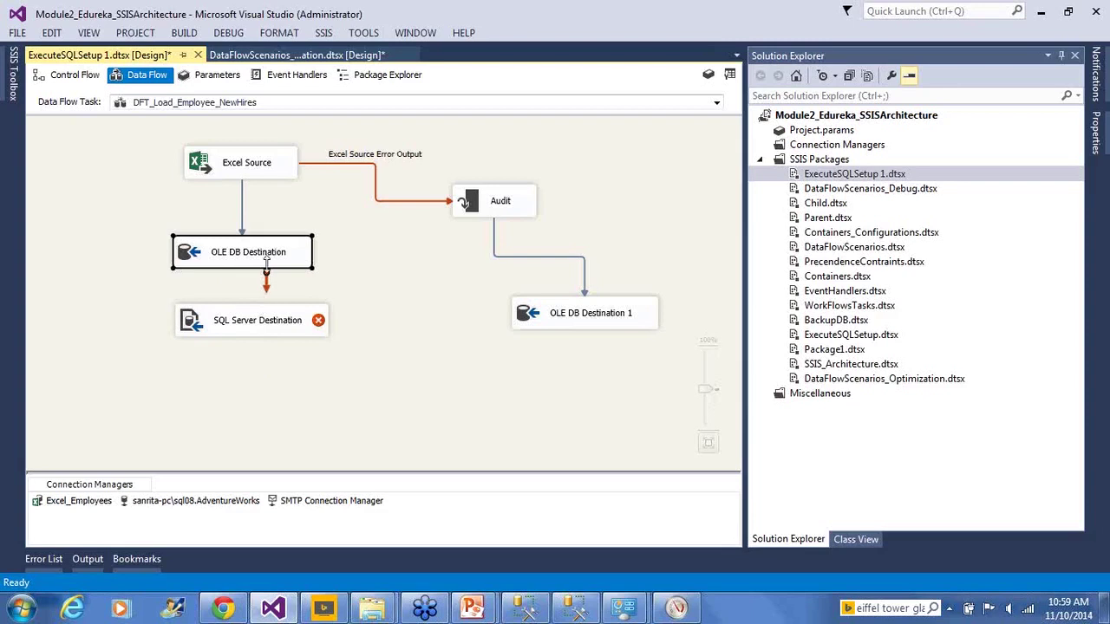
Delete the SQL Server Destination from the DFT_Load_Employee_NewHires data flow and switch back to the PowerPoint slide show.
left_click(201, 326)
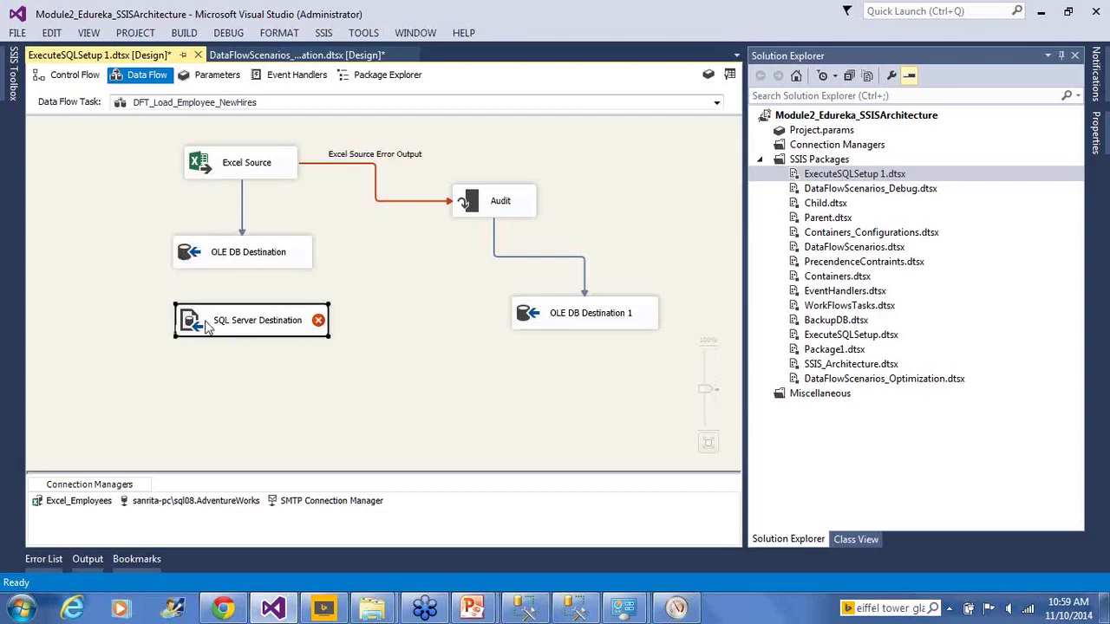
key("Delete")
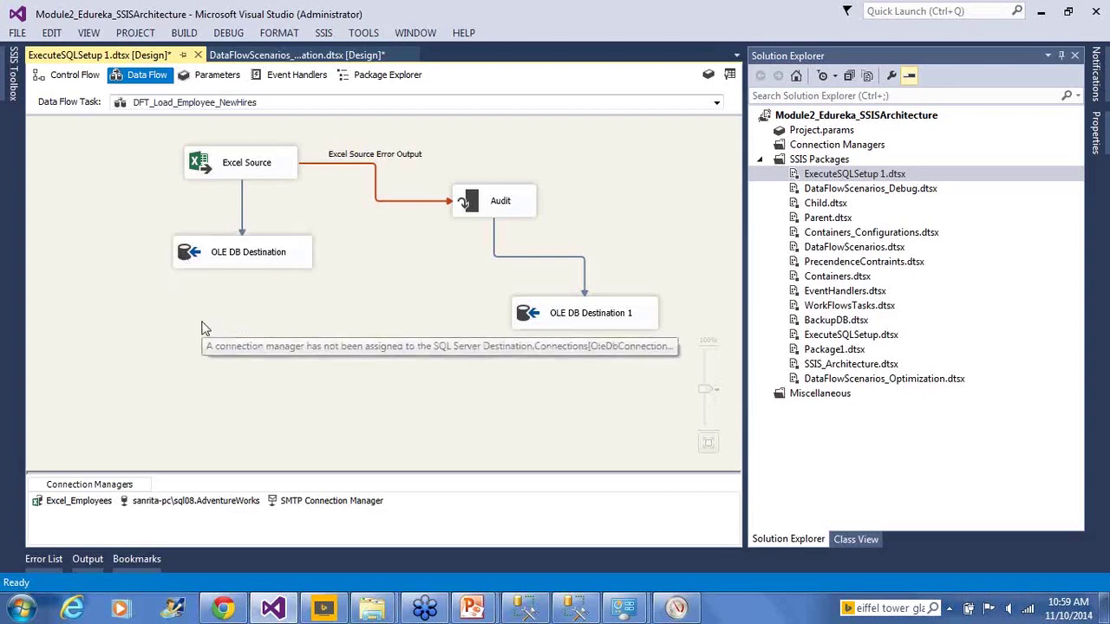
mouse_move(471, 609)
left_click(539, 564)
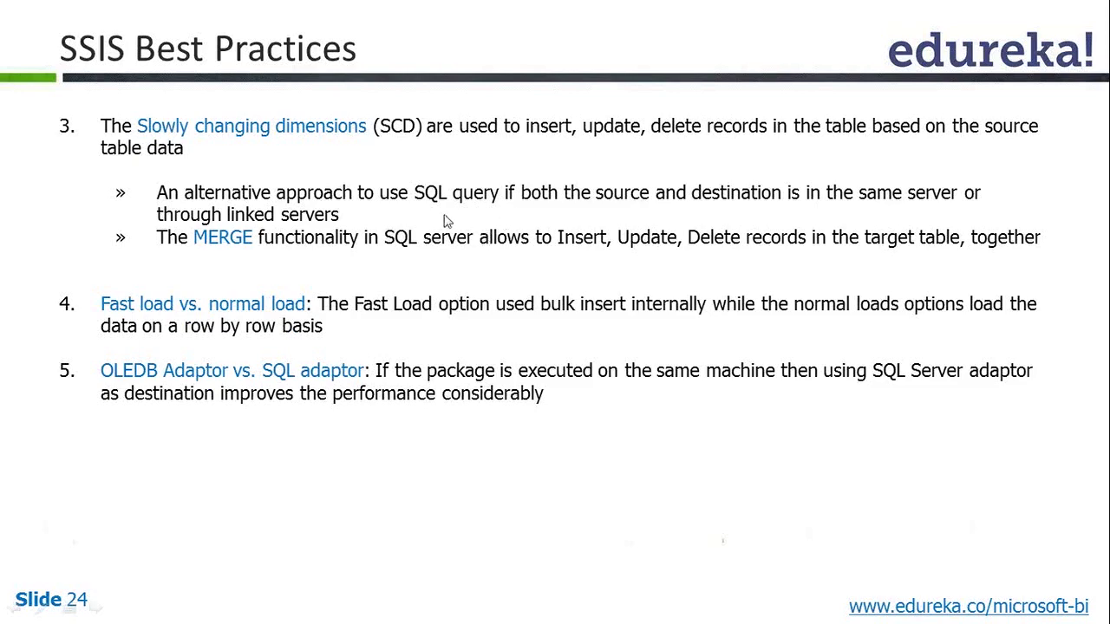
Switch to Visual Studio and locate the Slowly Changing Dimension transform in the SSIS Toolbox to view its description.
key("alt+Tab")
right_click(61, 156)
left_click(11, 92)
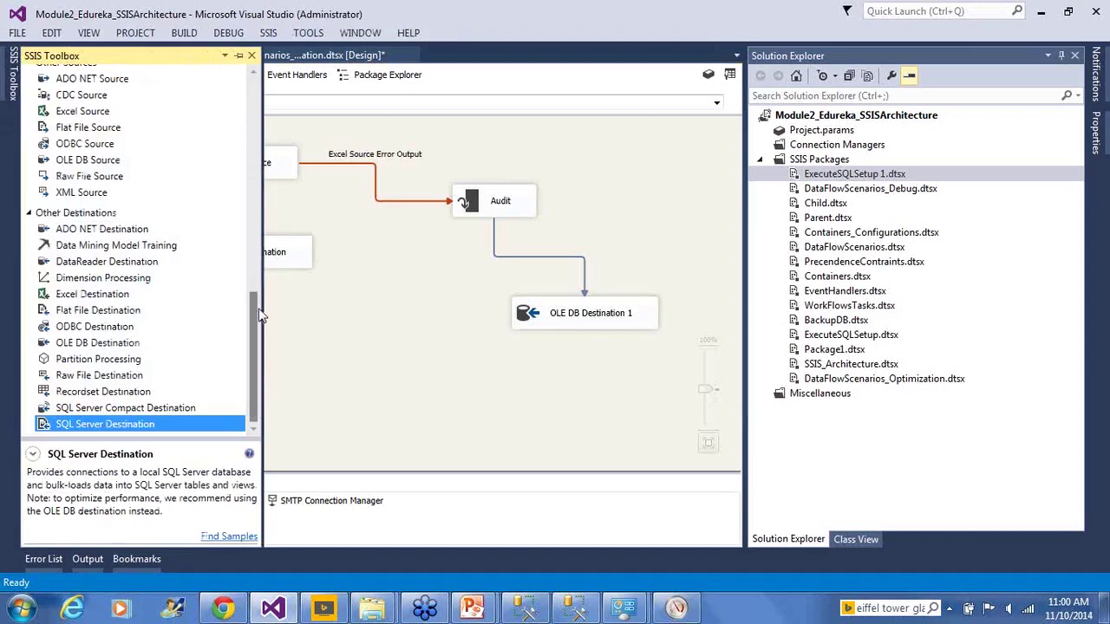
left_click_drag(255, 314, 255, 140)
left_click(106, 201)
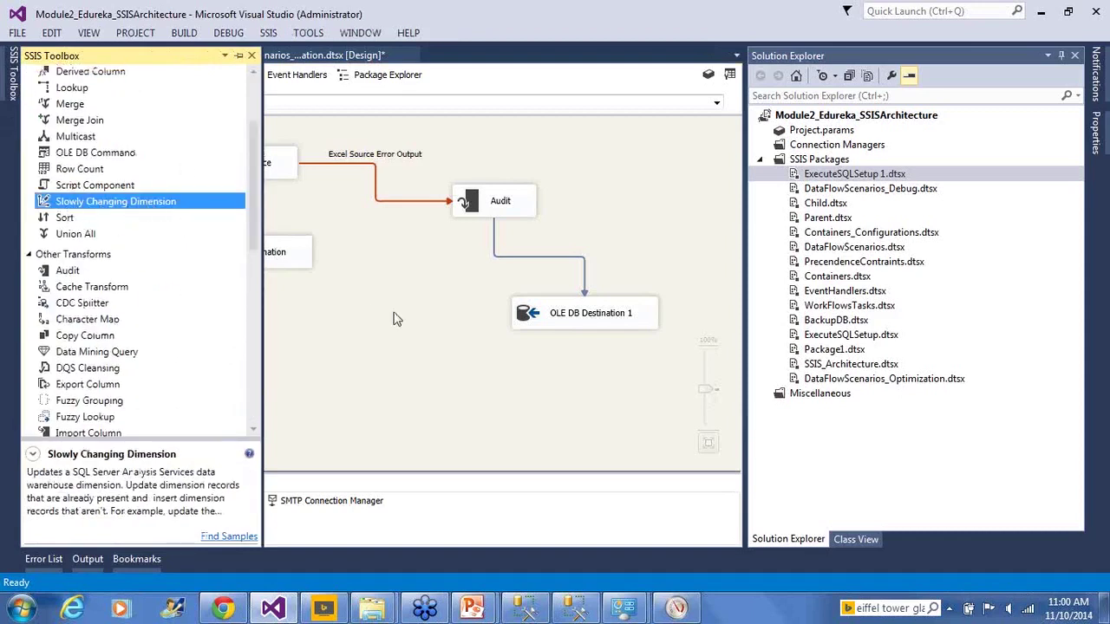
Return to the PowerPoint slide show and advance to slide 25 on flat file source configuration and index usage.
key("alt+Tab")
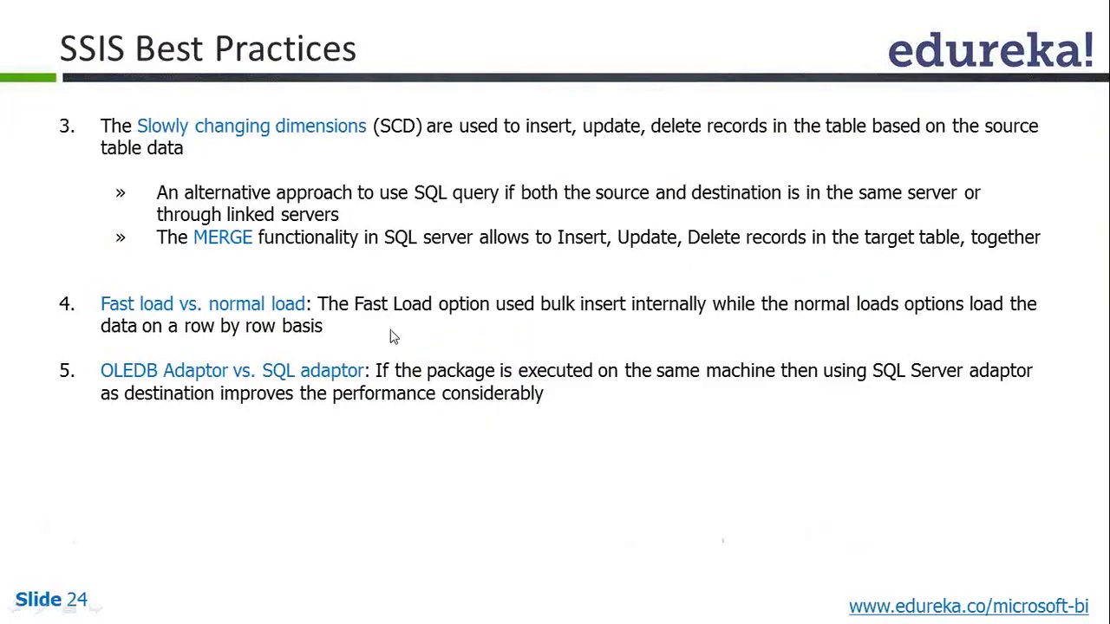
left_click(390, 336)
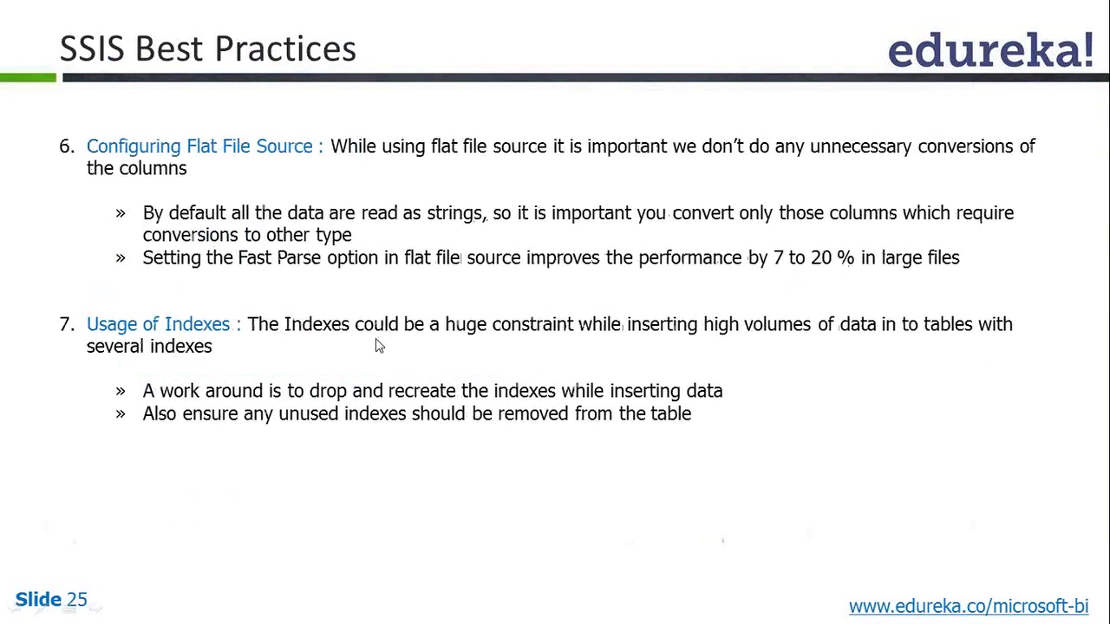